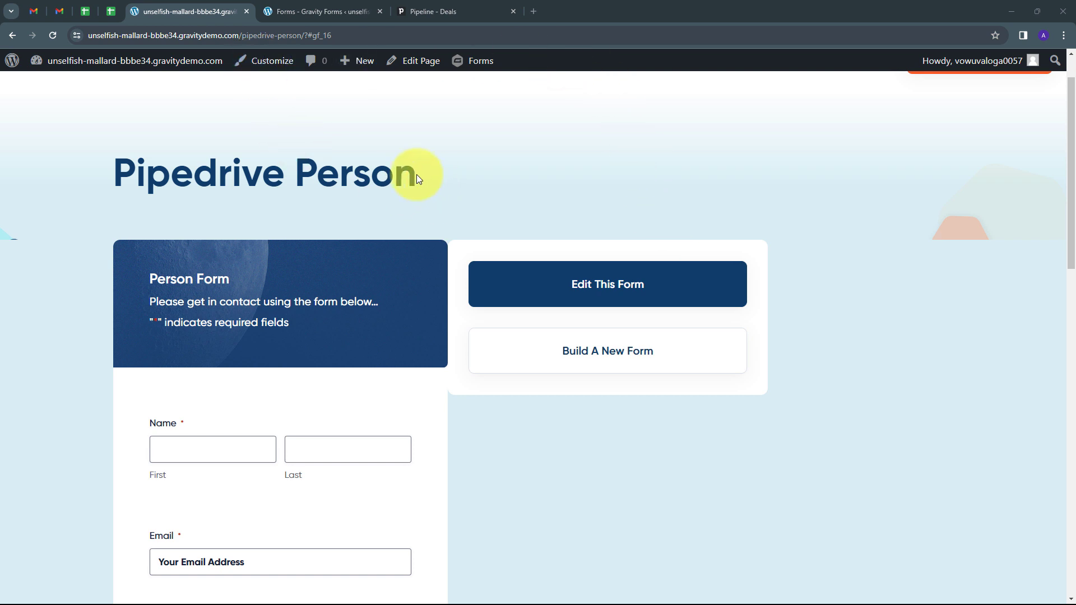
# Step: View Pipedrive's empty Deals pipeline, then start a new browser tab
pyautogui.scroll(-3, 417, 176)
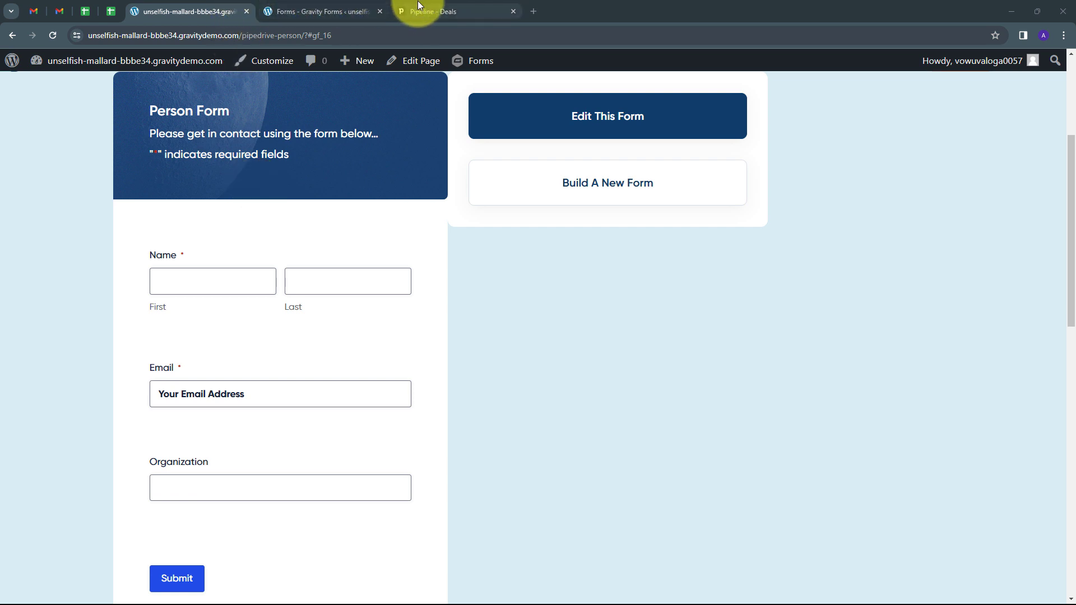
pyautogui.click(451, 12)
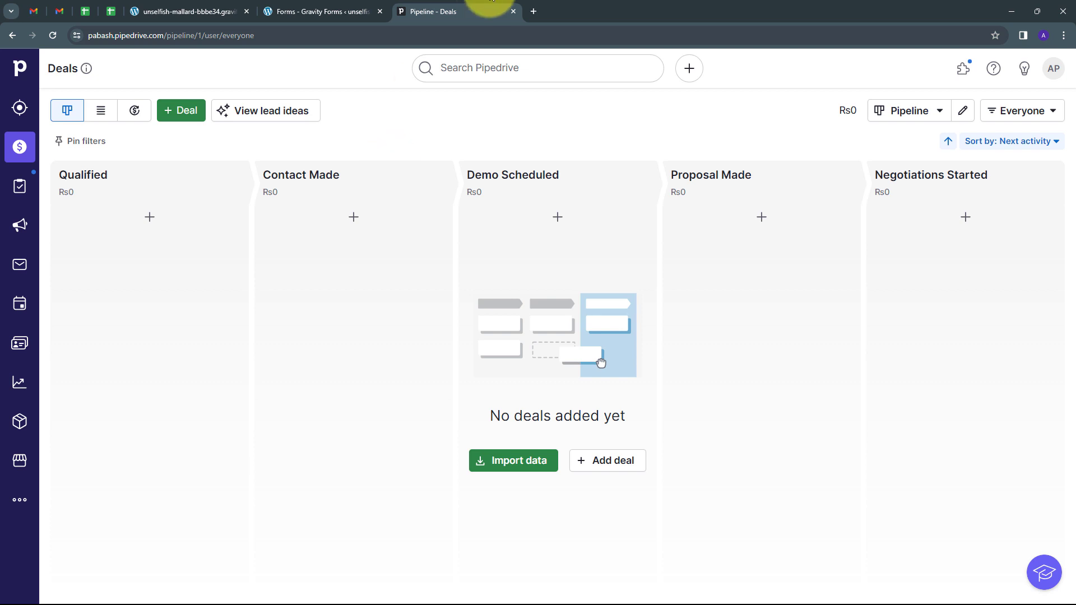
pyautogui.click(533, 12)
# Step: Load the pabbly.com site, sign in, and launch Pabbly Connect from the apps list
pyautogui.write('pabbly')
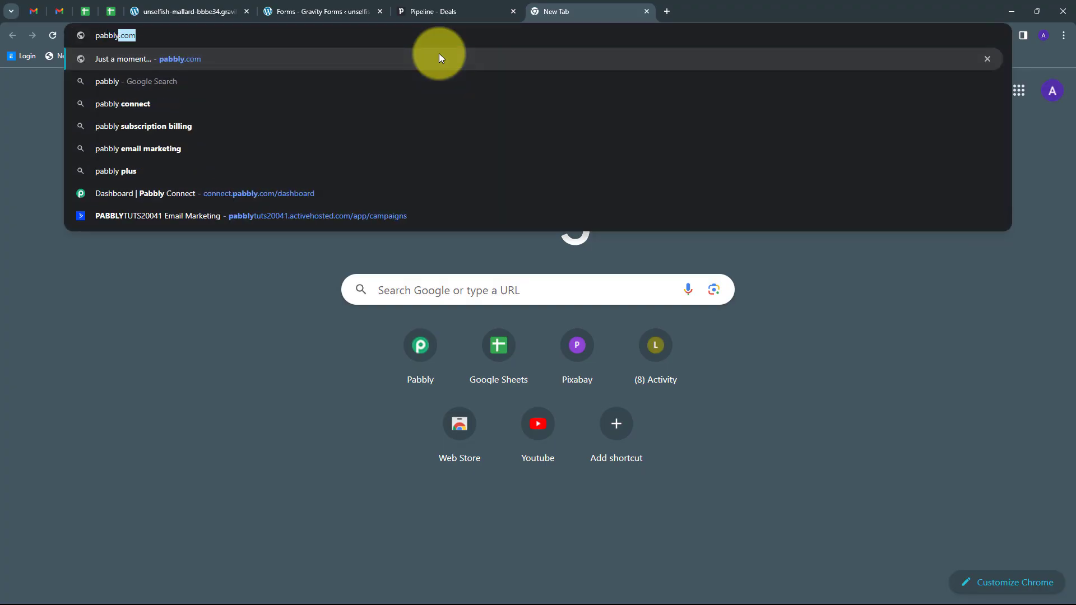
pyautogui.press('Return')
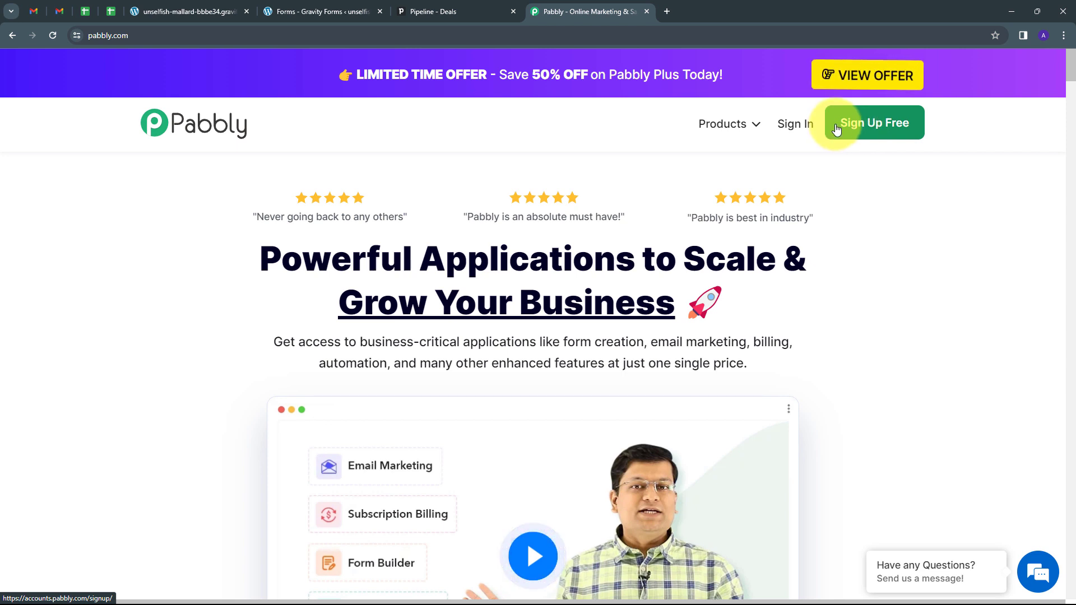
pyautogui.click(797, 122)
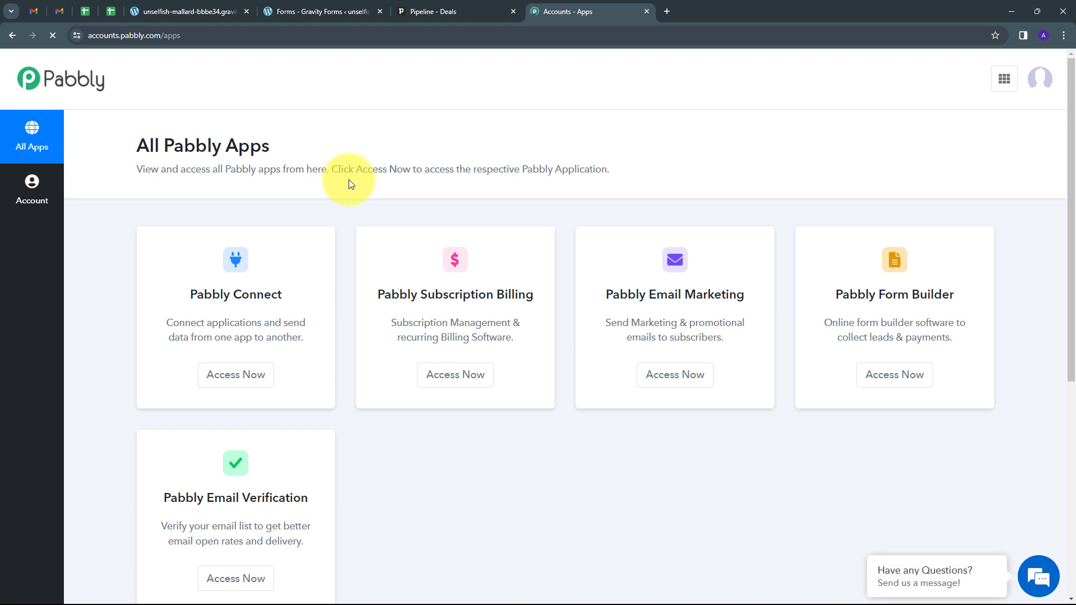
pyautogui.scroll(-1, 211, 233)
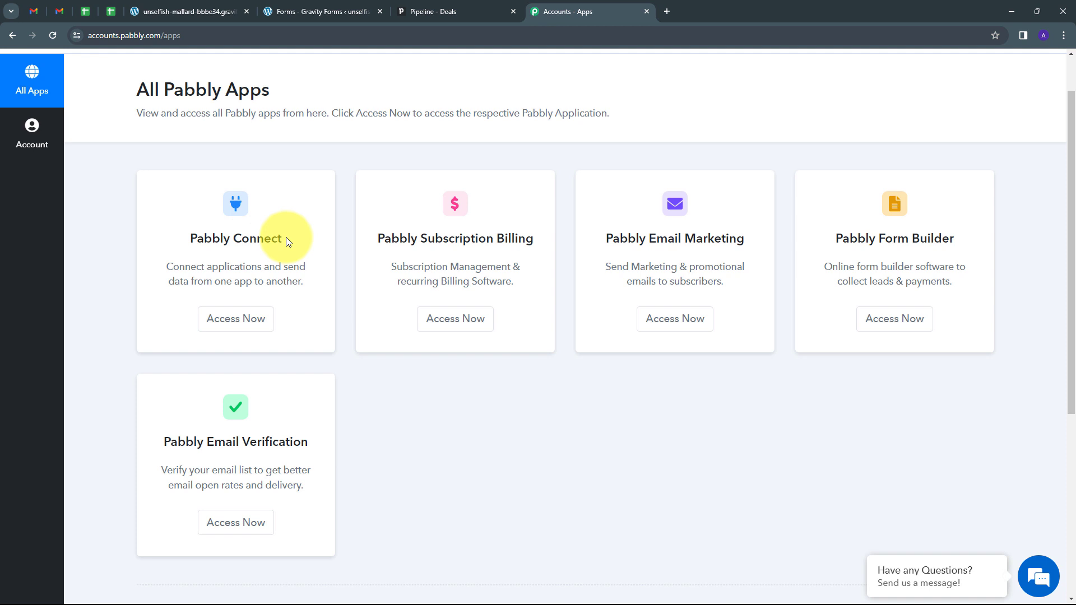
pyautogui.click(235, 321)
# Step: Create a workflow named 'Create Pipedrive Person on Gravity Forms Submission', keeping the Home folder
pyautogui.scroll(-2, 523, 216)
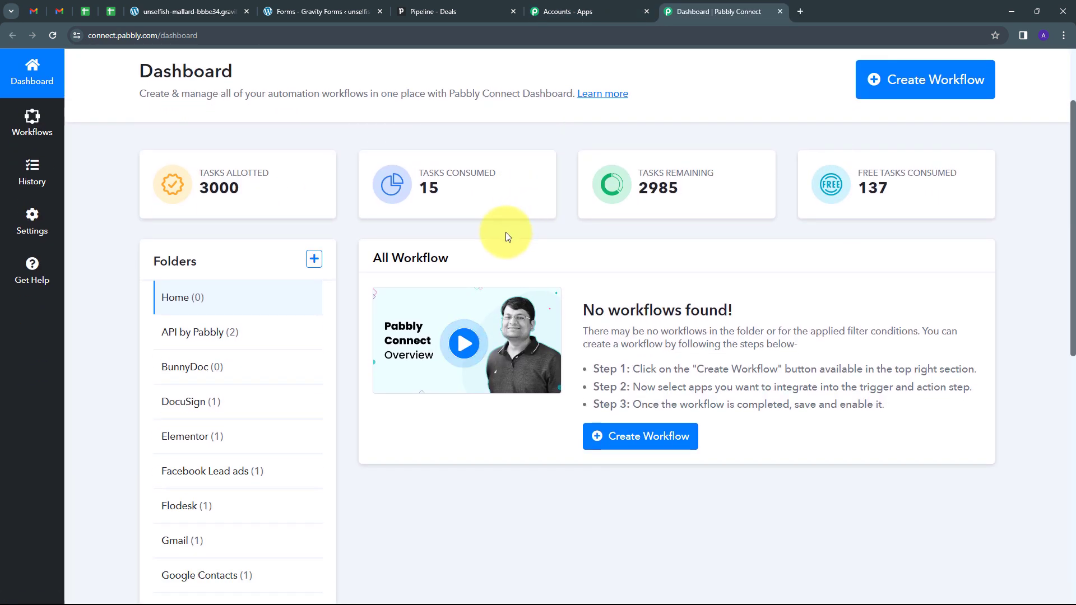
pyautogui.scroll(2, 506, 232)
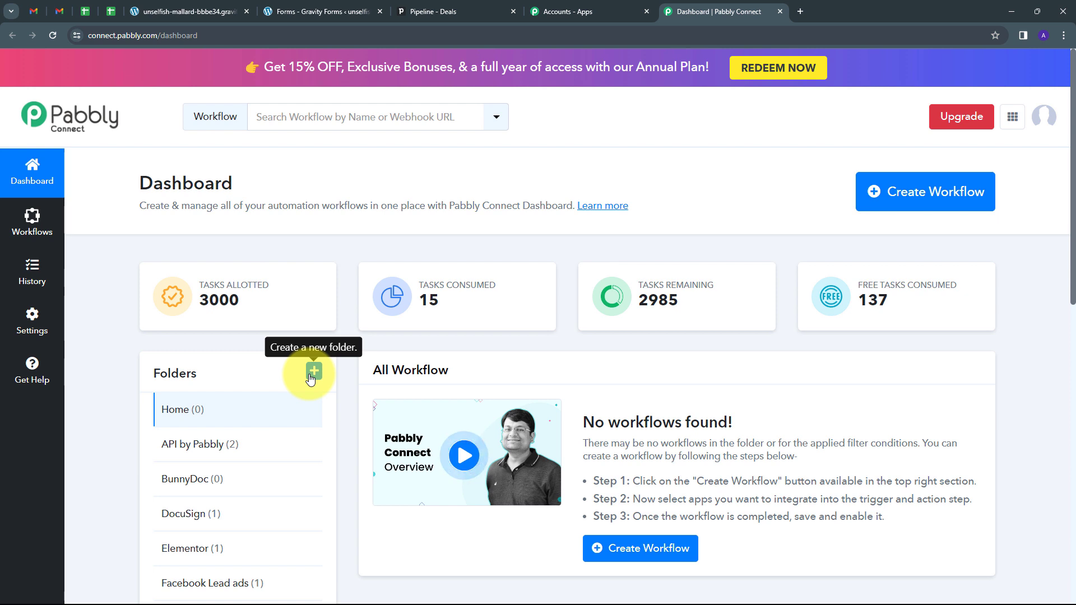
pyautogui.click(916, 203)
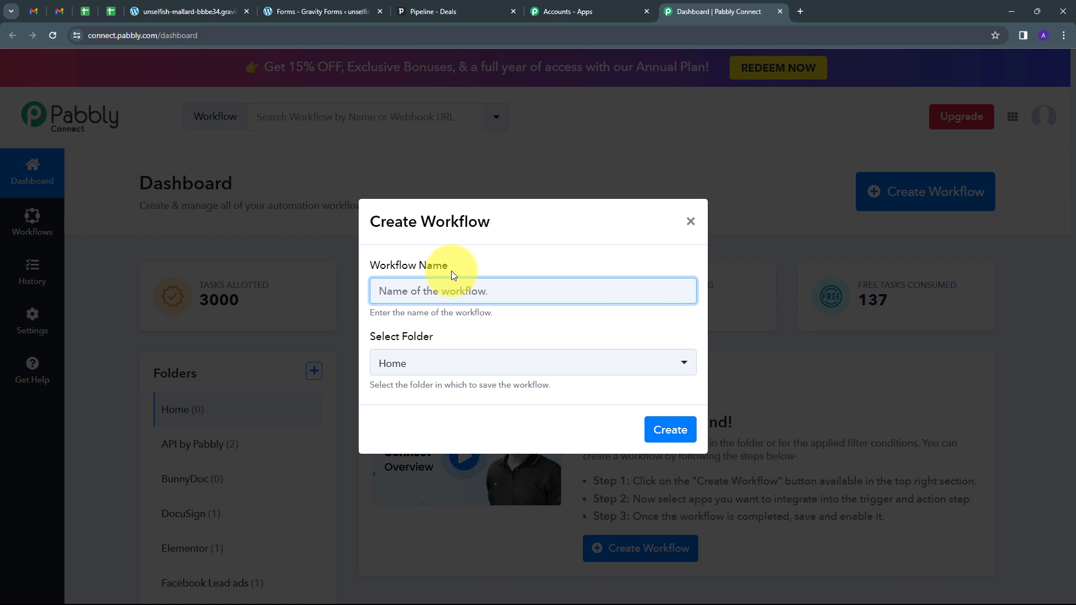
pyautogui.write('Create Pipedrive Person on Gravity Forms Submission')
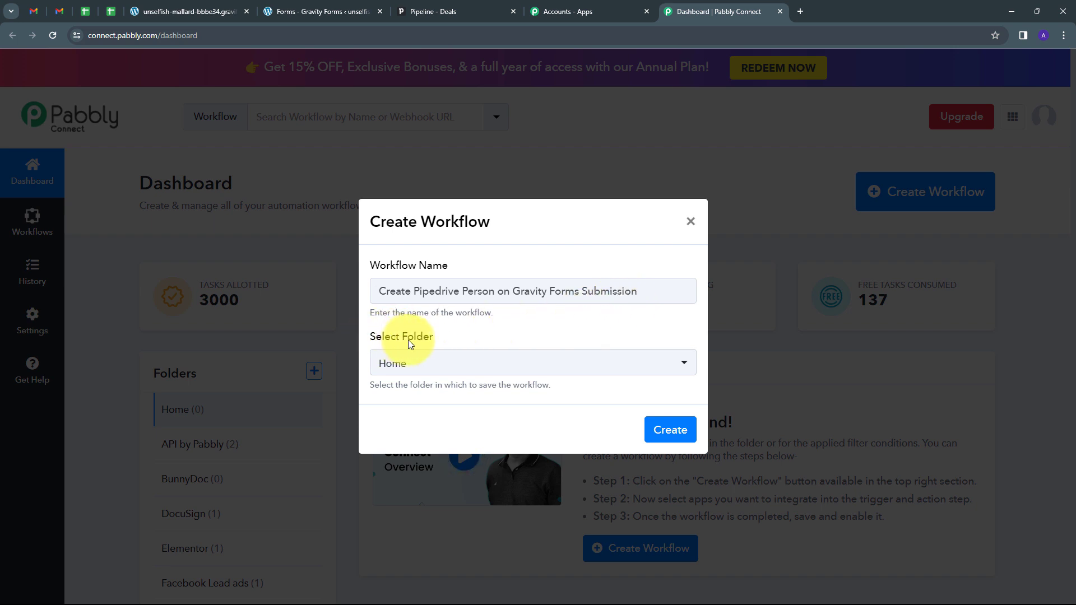
pyautogui.click(381, 371)
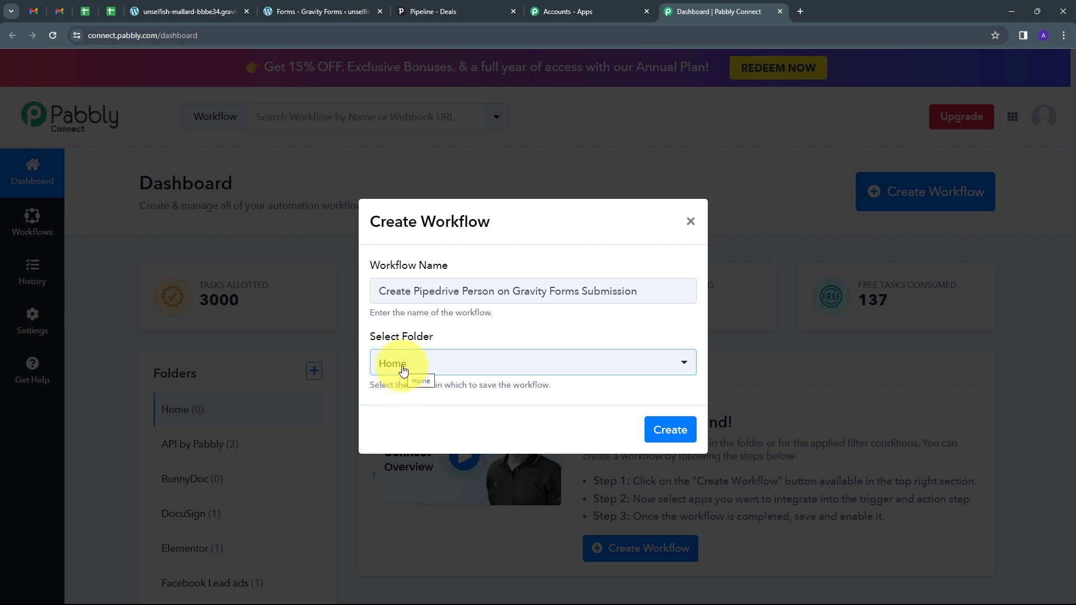
pyautogui.click(668, 424)
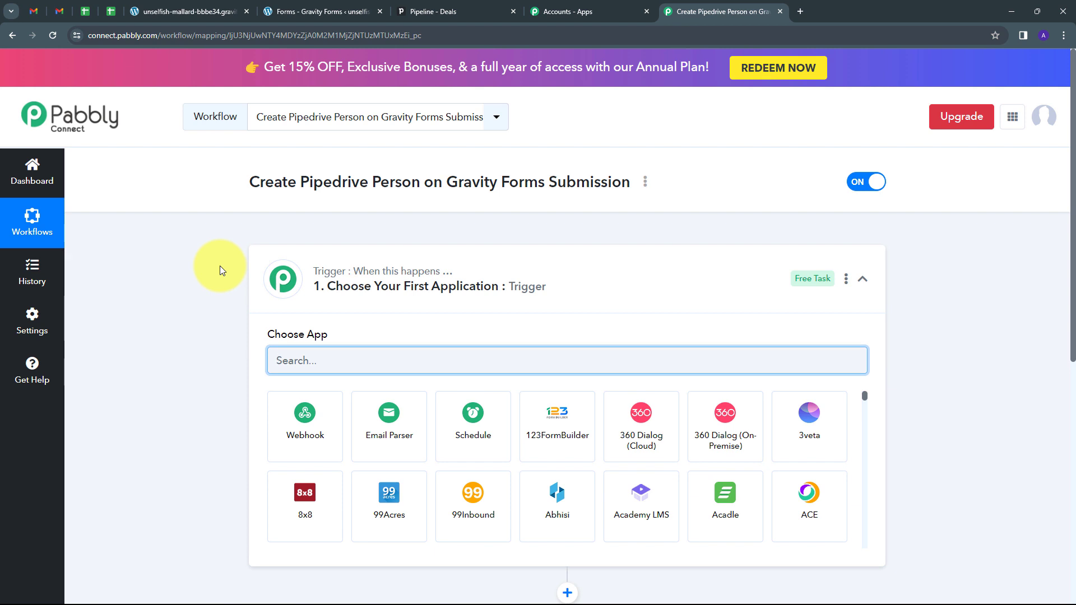
# Step: Choose Gravity Forms with the New Response event as trigger and copy its webhook URL
pyautogui.scroll(-2, 220, 266)
pyautogui.moveTo(322, 171)
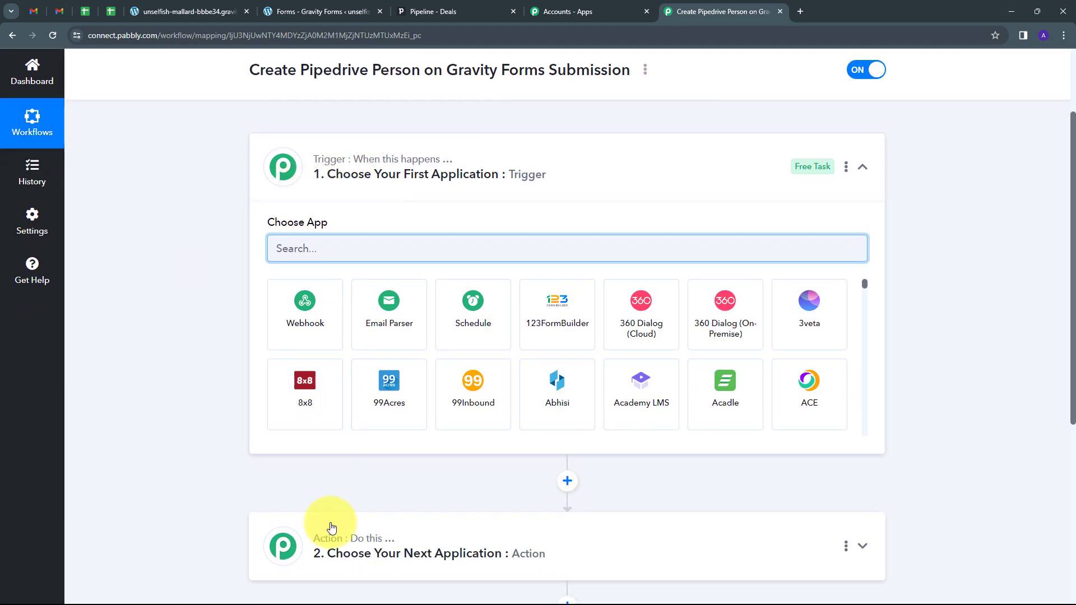
pyautogui.scroll(-1, 250, 180)
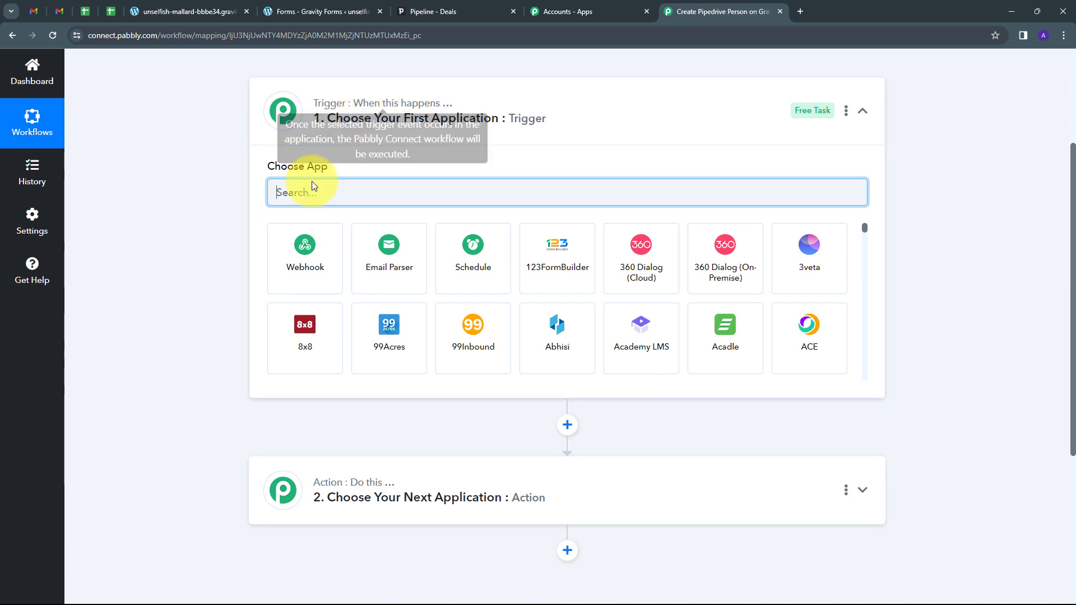
pyautogui.moveTo(318, 108)
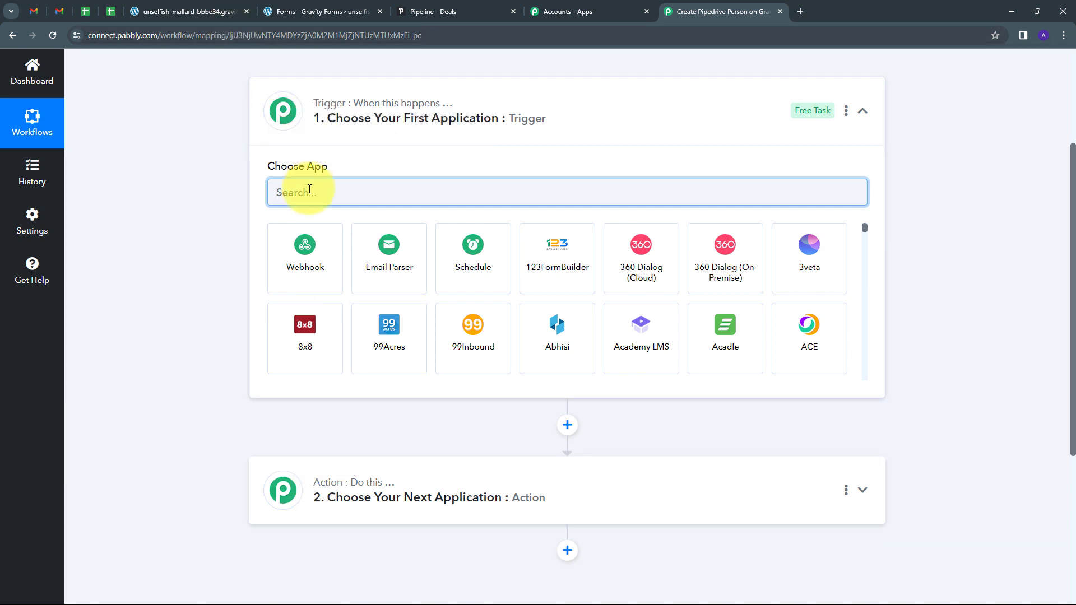
pyautogui.write('Gravity')
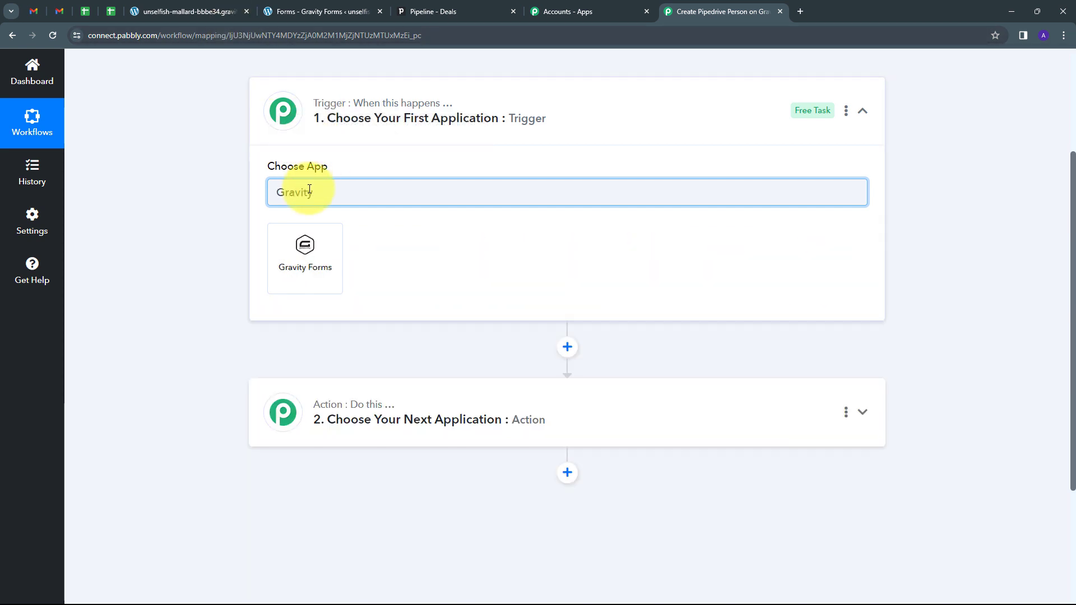
pyautogui.click(306, 255)
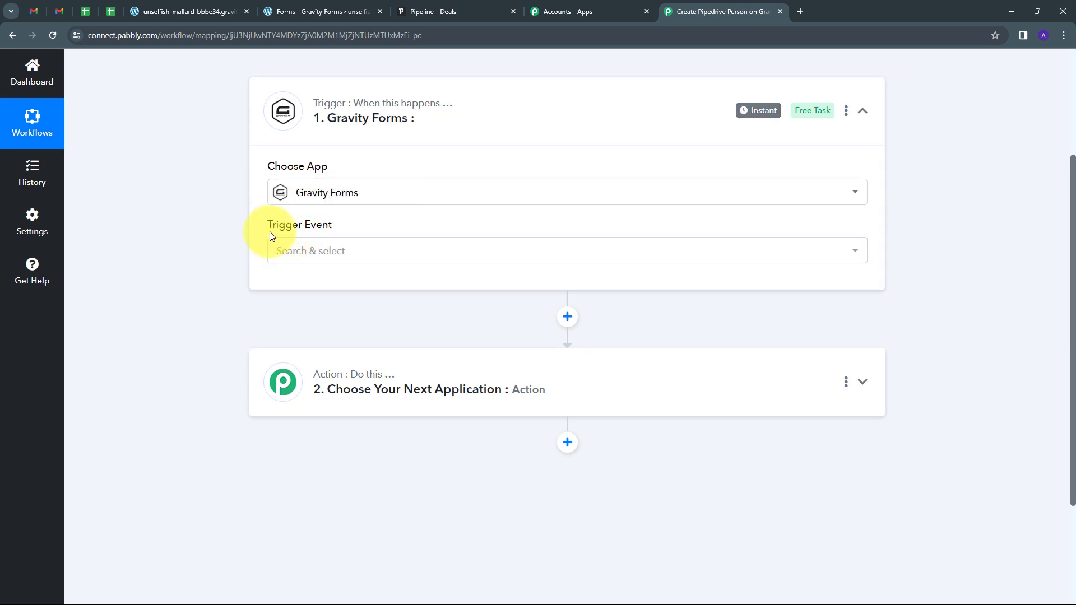
pyautogui.click(449, 250)
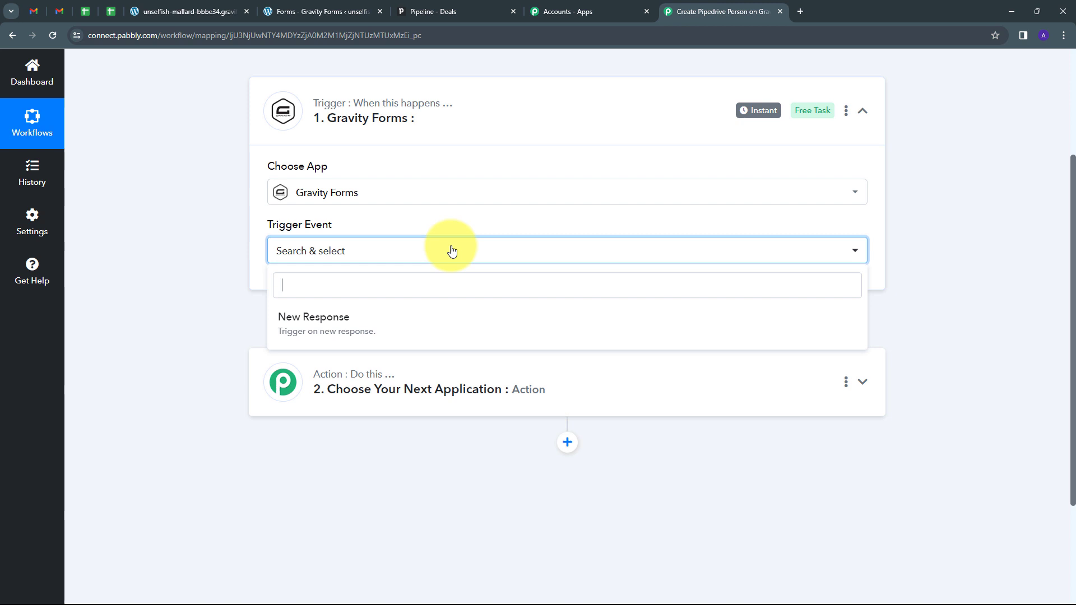
pyautogui.click(329, 327)
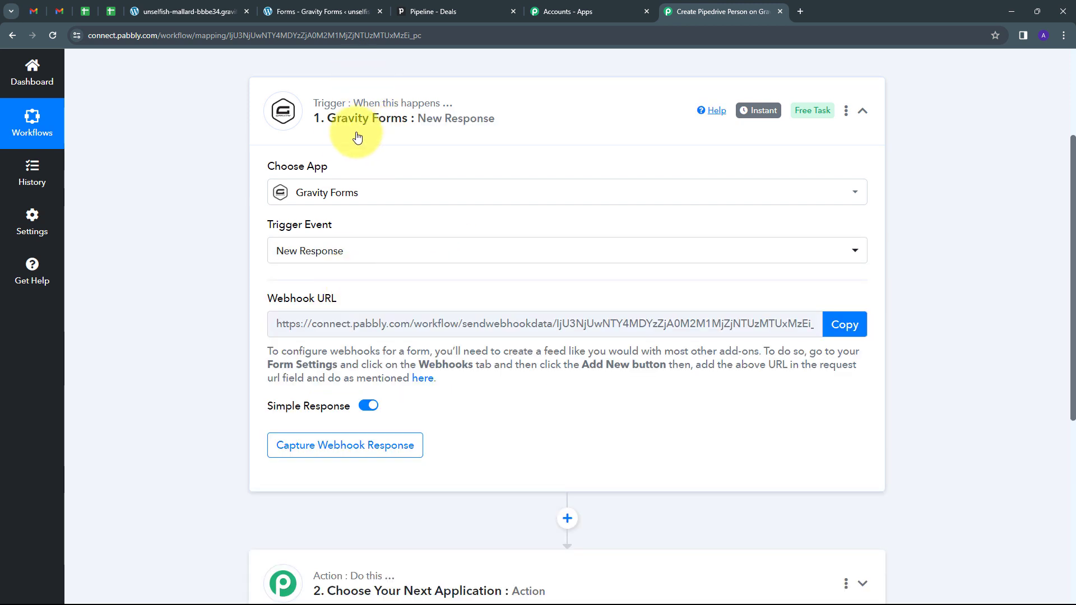
pyautogui.moveTo(270, 298)
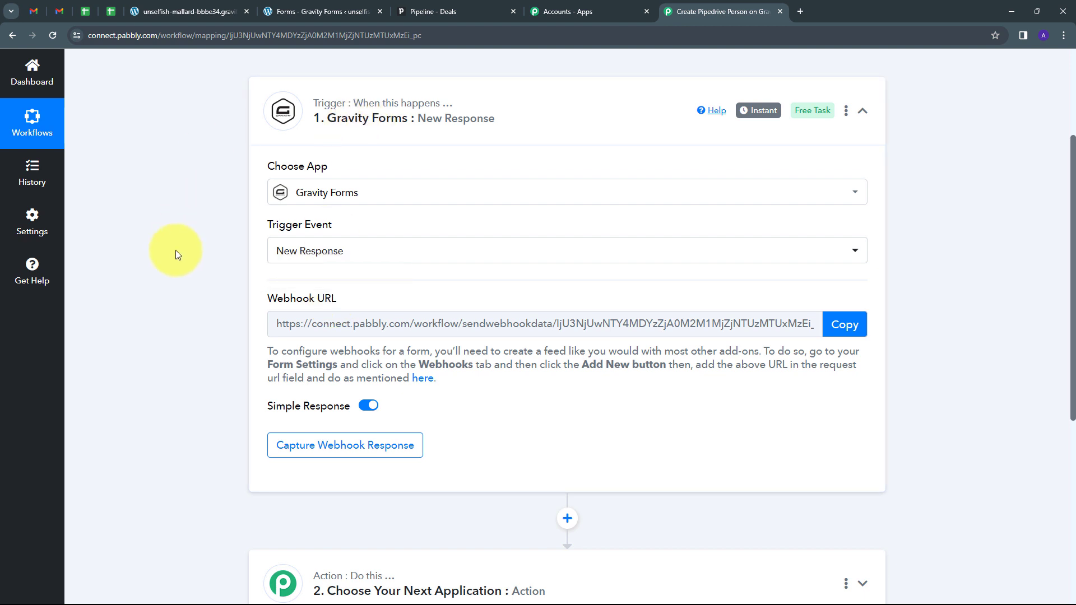
pyautogui.click(831, 330)
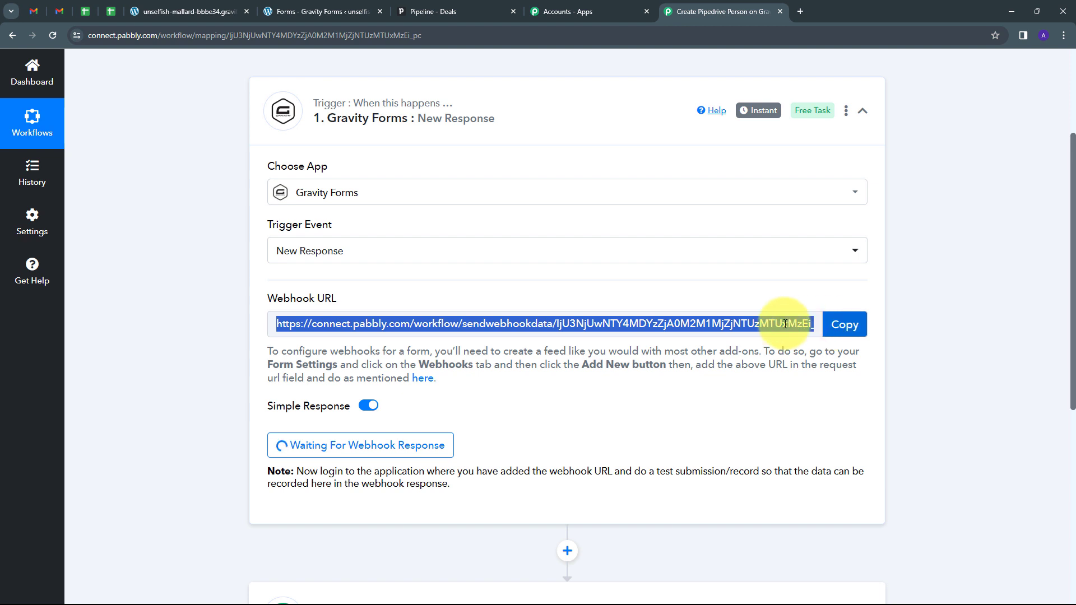
# Step: Check on the Gravity Forms Add-Ons page that the Webhooks Add-On is Active
pyautogui.click(318, 7)
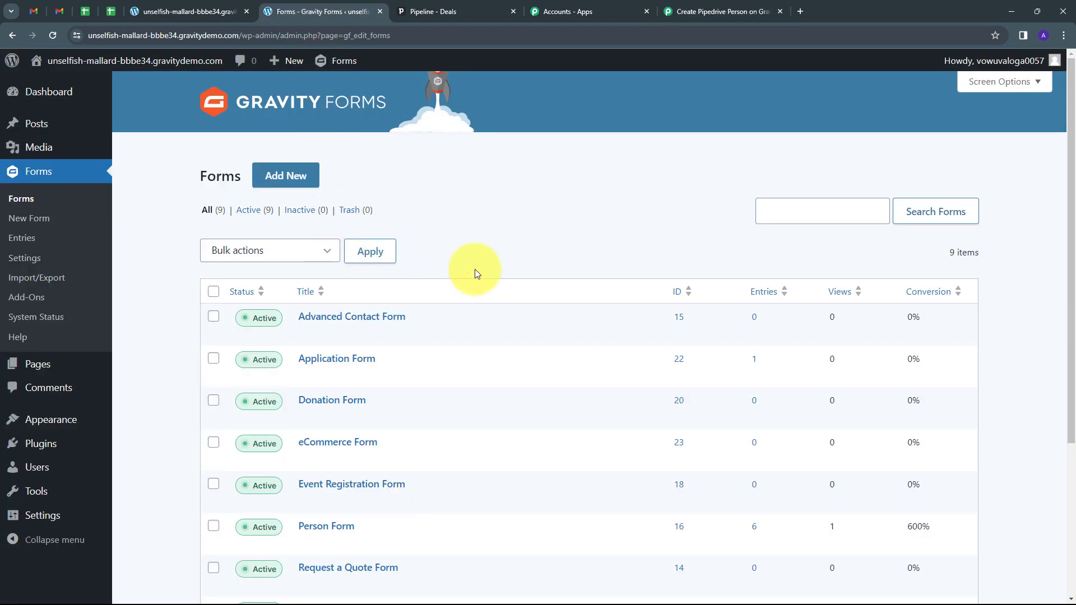
pyautogui.scroll(-3, 435, 211)
pyautogui.scroll(-1, 480, 295)
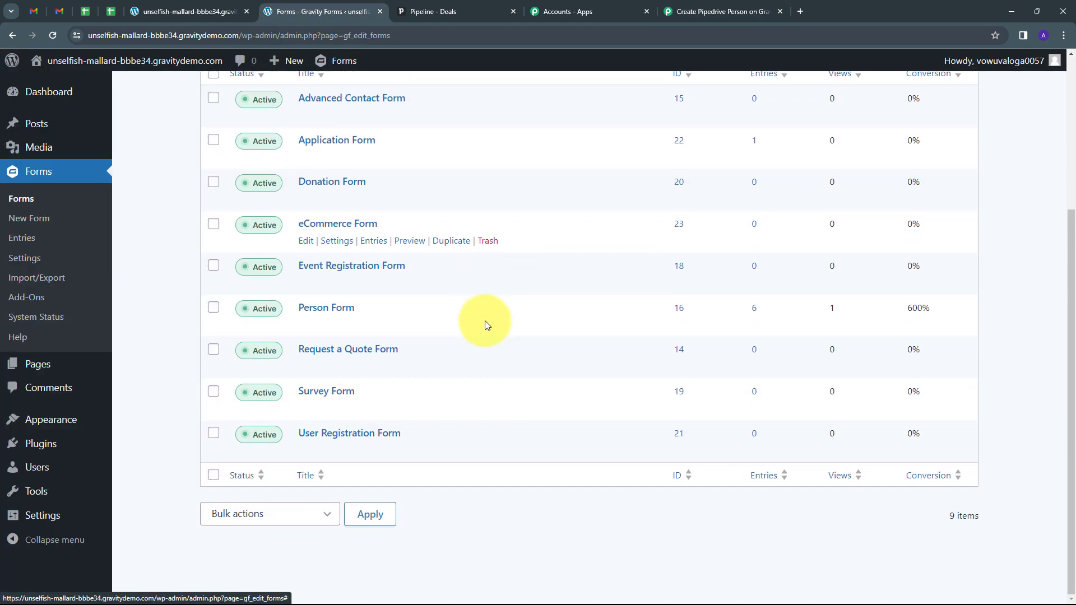
pyautogui.scroll(1, 388, 306)
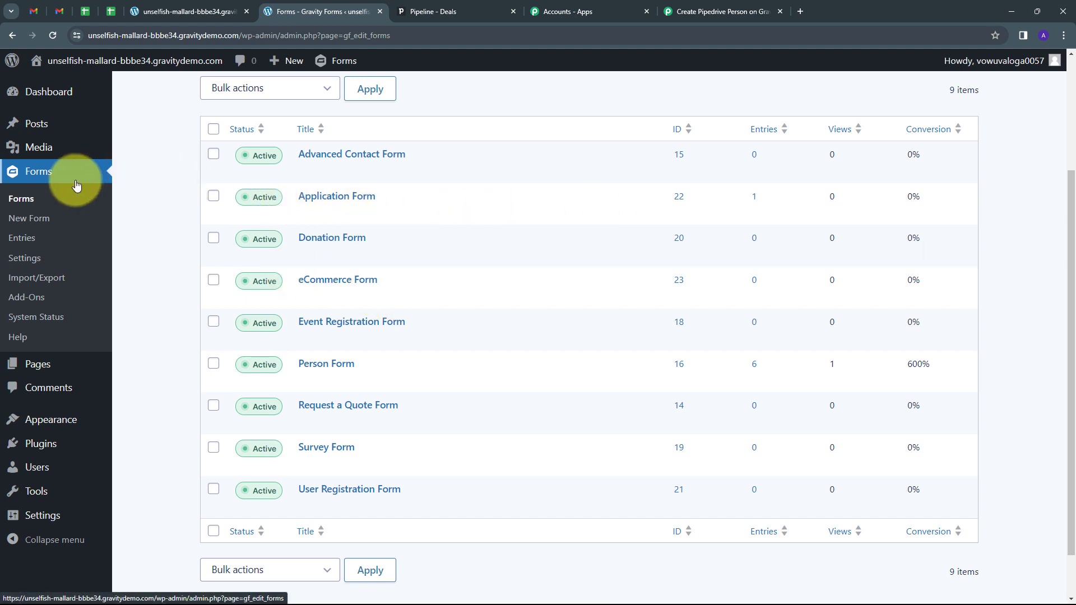
pyautogui.click(26, 298)
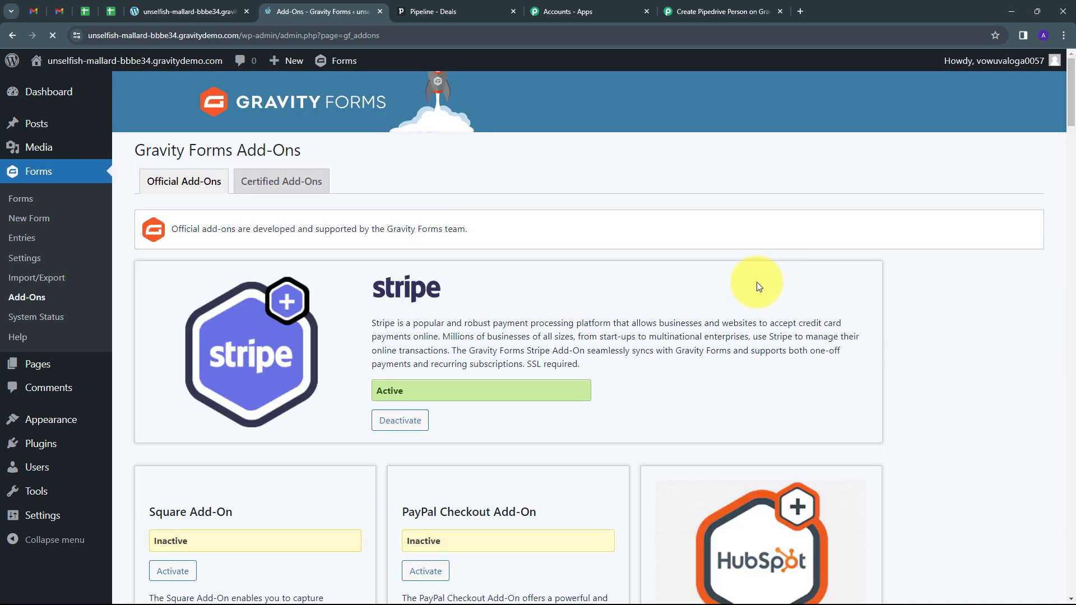
pyautogui.scroll(-20, 755, 281)
pyautogui.scroll(-20, 756, 282)
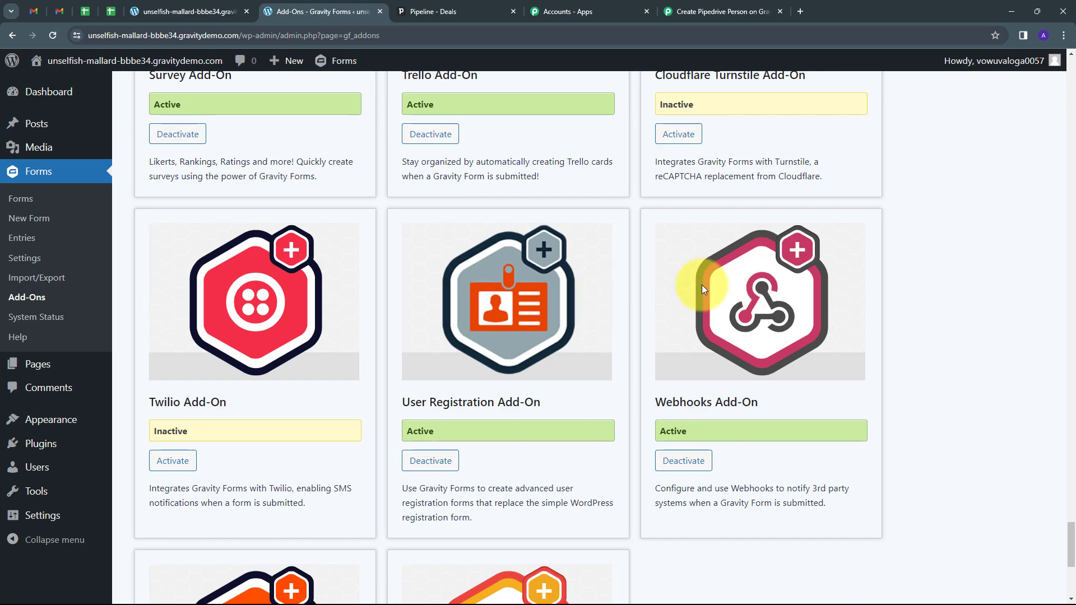
pyautogui.scroll(1, 749, 298)
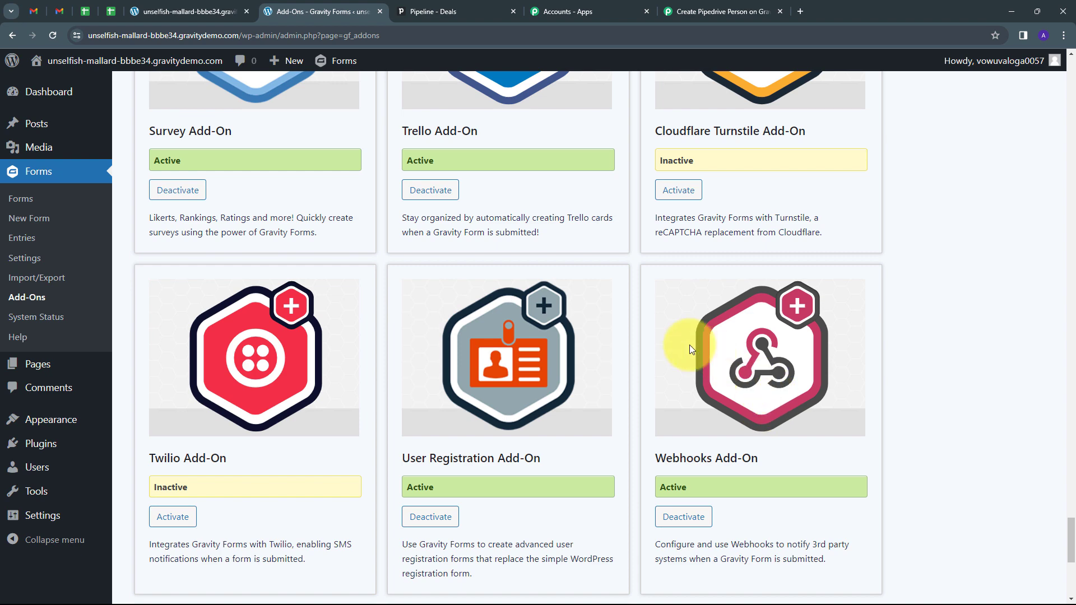
# Step: Return to the forms list and open the Person Form for editing
pyautogui.click(18, 200)
pyautogui.scroll(1, 560, 235)
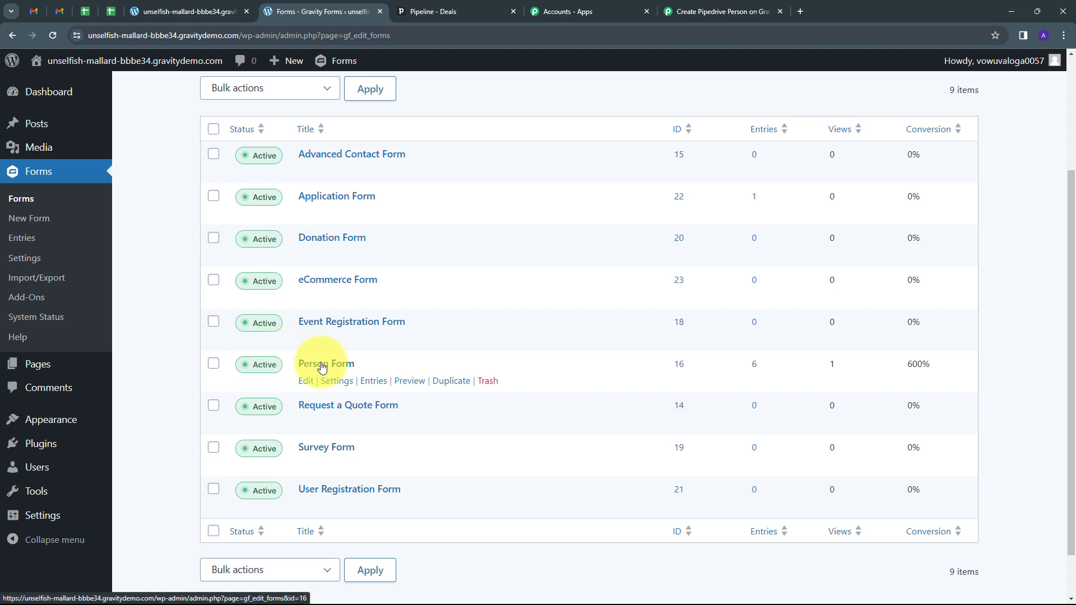
pyautogui.click(322, 365)
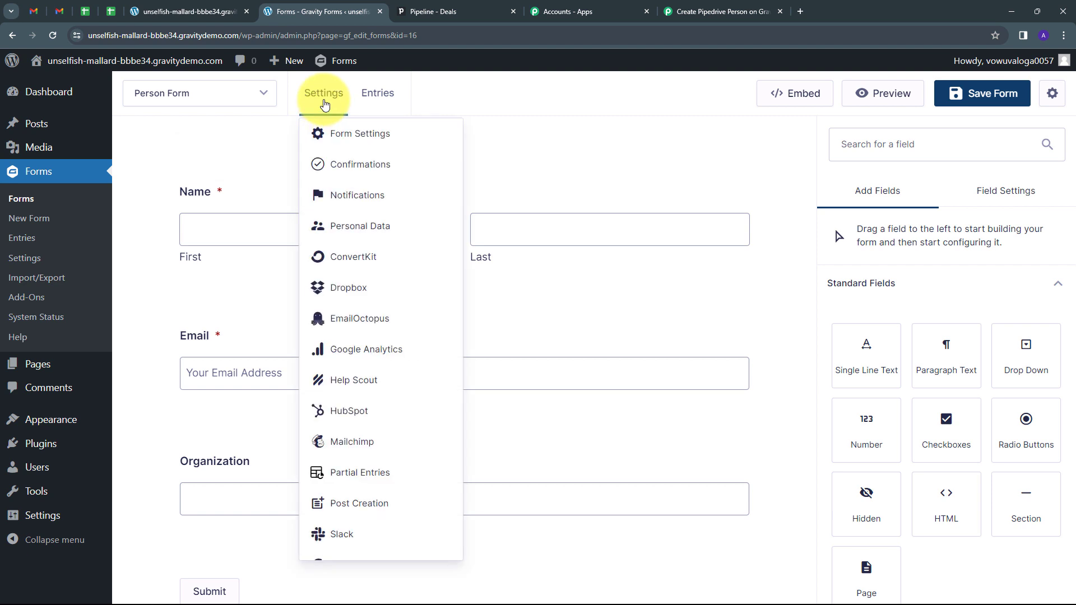
# Step: Start a new webhook feed for the Person Form and name it Testing
pyautogui.scroll(-3, 378, 246)
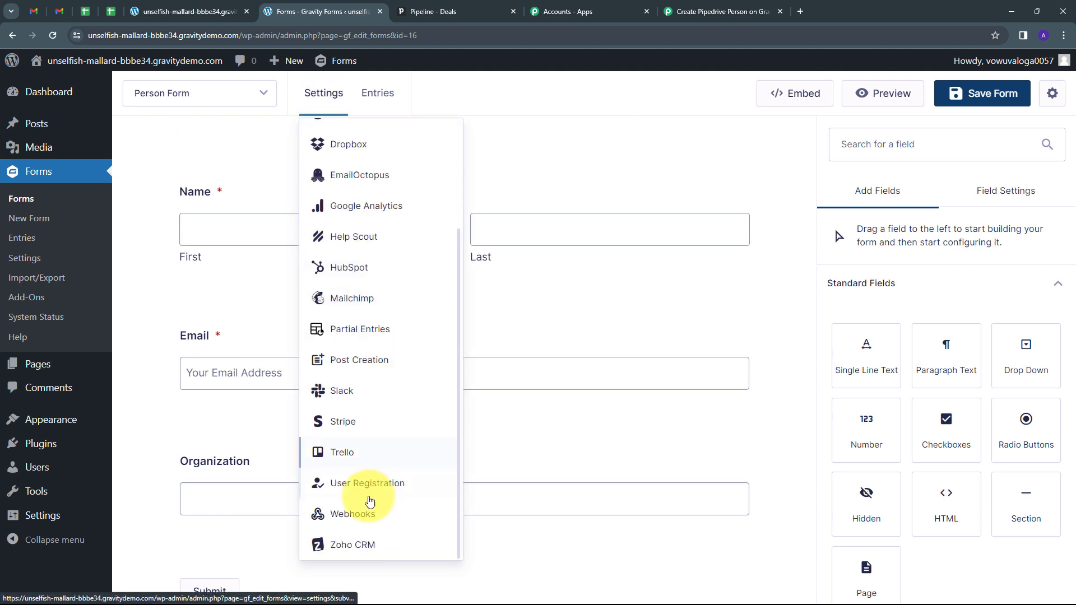
pyautogui.click(344, 517)
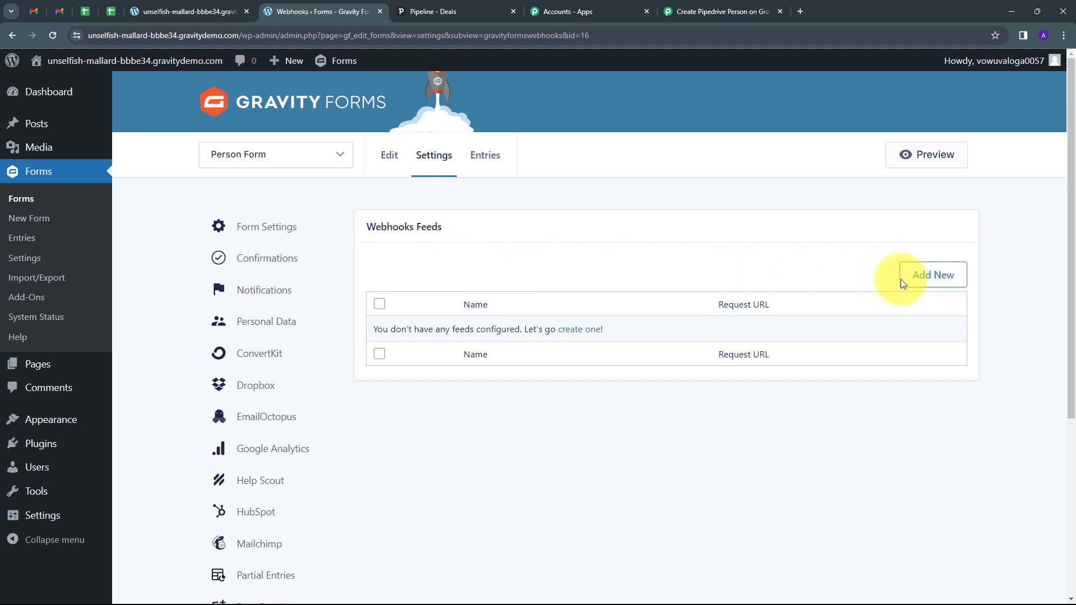
pyautogui.click(925, 273)
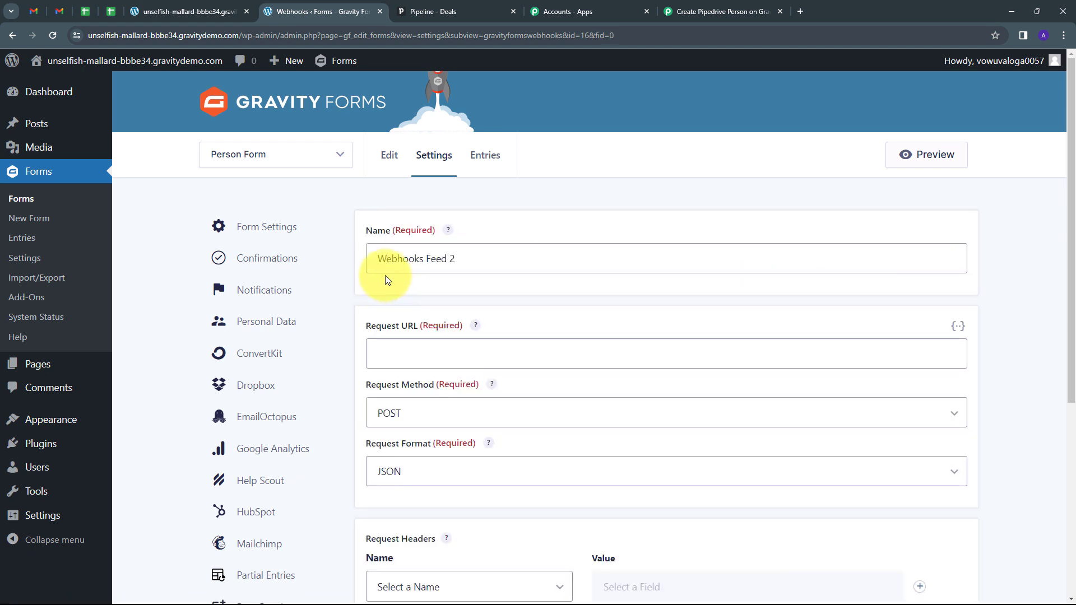
pyautogui.moveTo(507, 259); pyautogui.dragTo(361, 276)
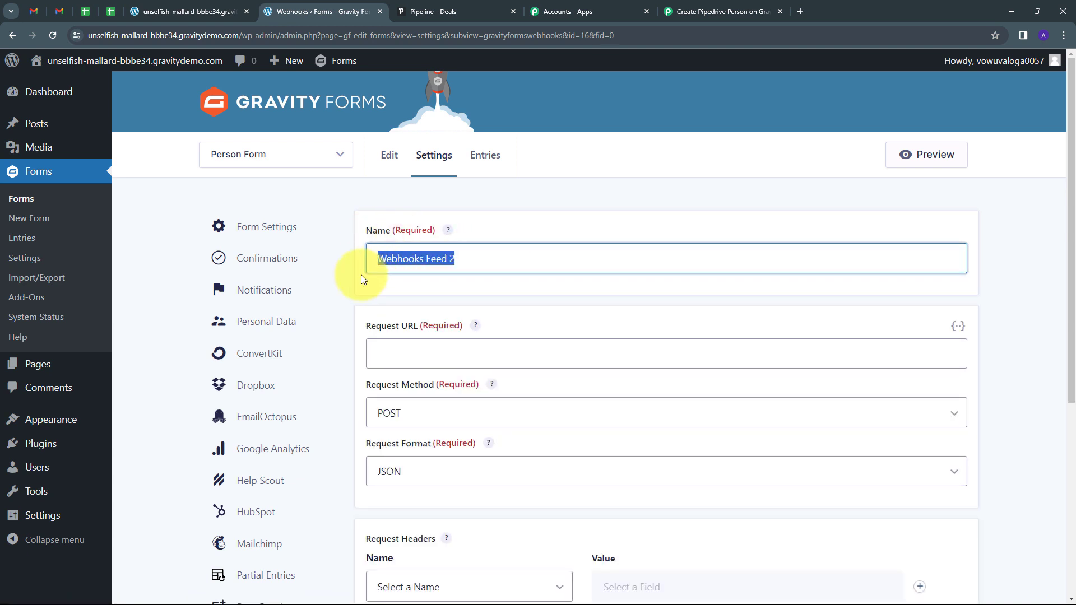
pyautogui.press('BackSpace')
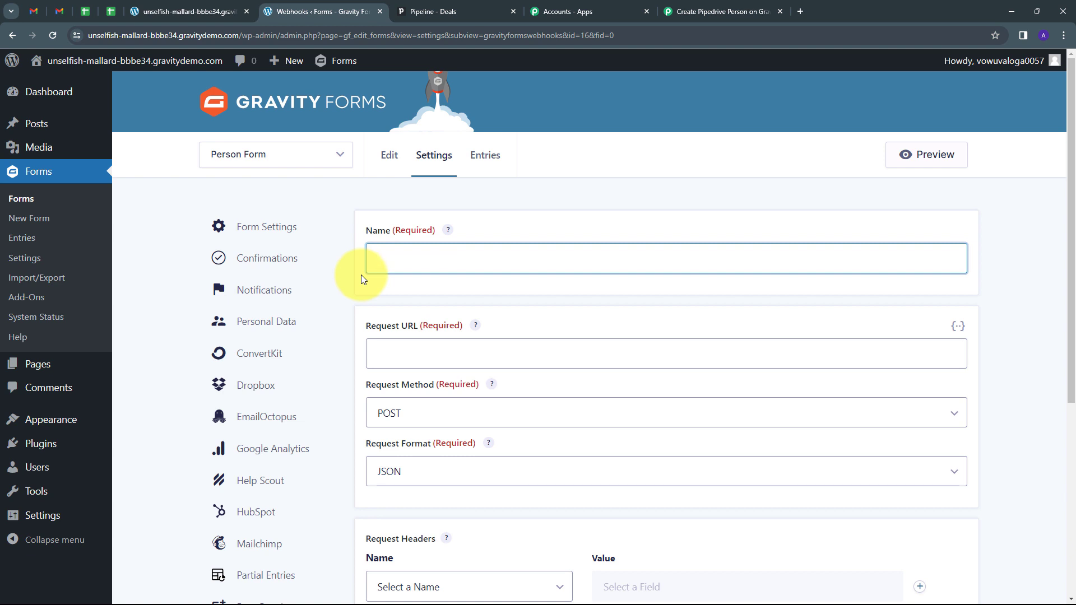
pyautogui.write('Testing')
# Step: Paste the Pabbly webhook URL as the Request URL and save the feed settings
pyautogui.scroll(-1, 376, 282)
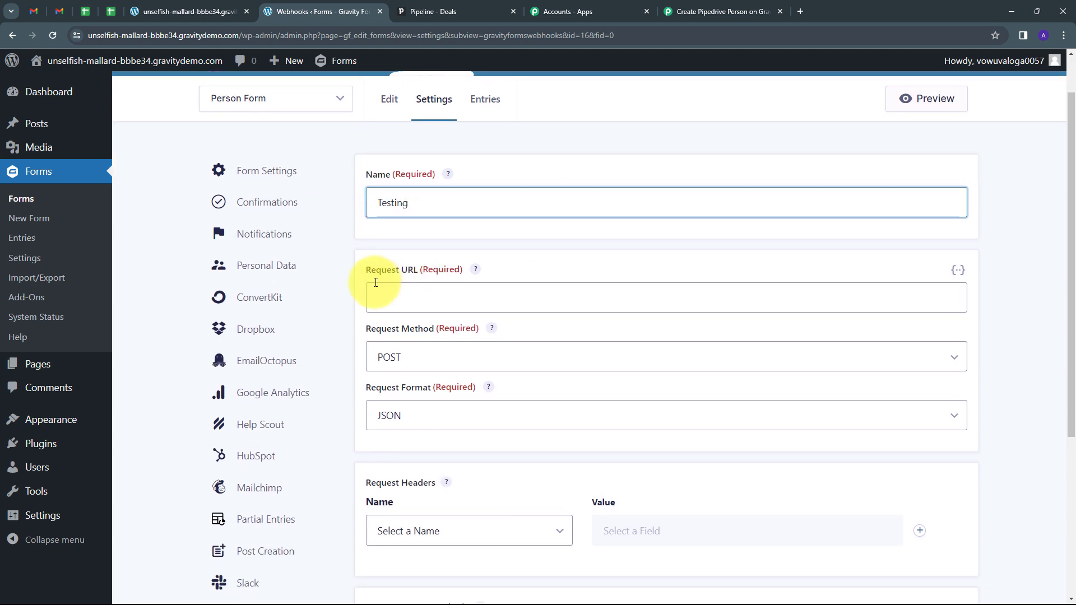
pyautogui.click(410, 296)
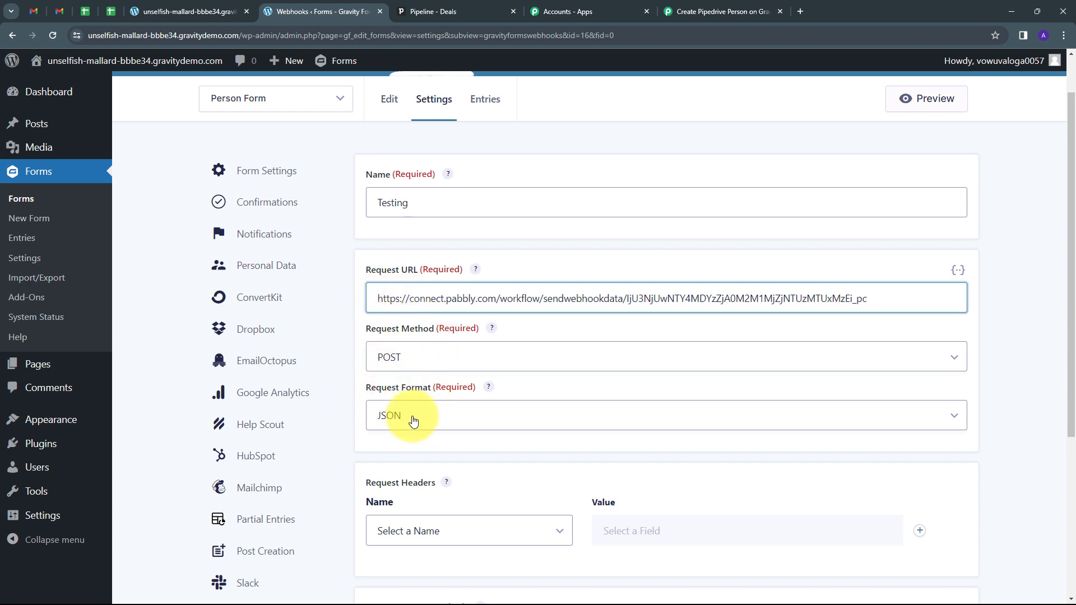
pyautogui.scroll(-5, 579, 341)
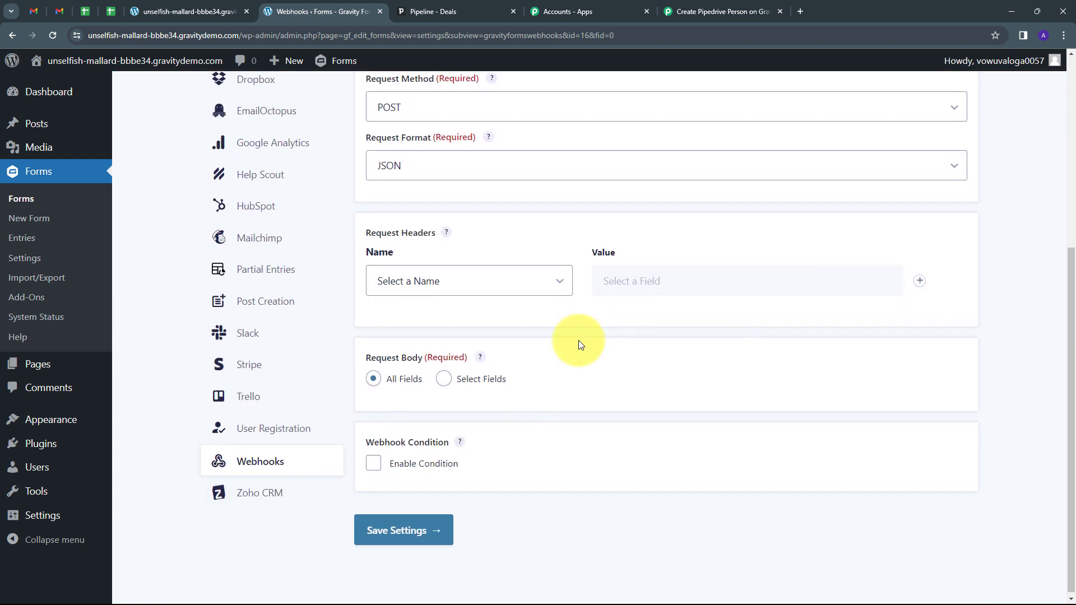
pyautogui.click(414, 524)
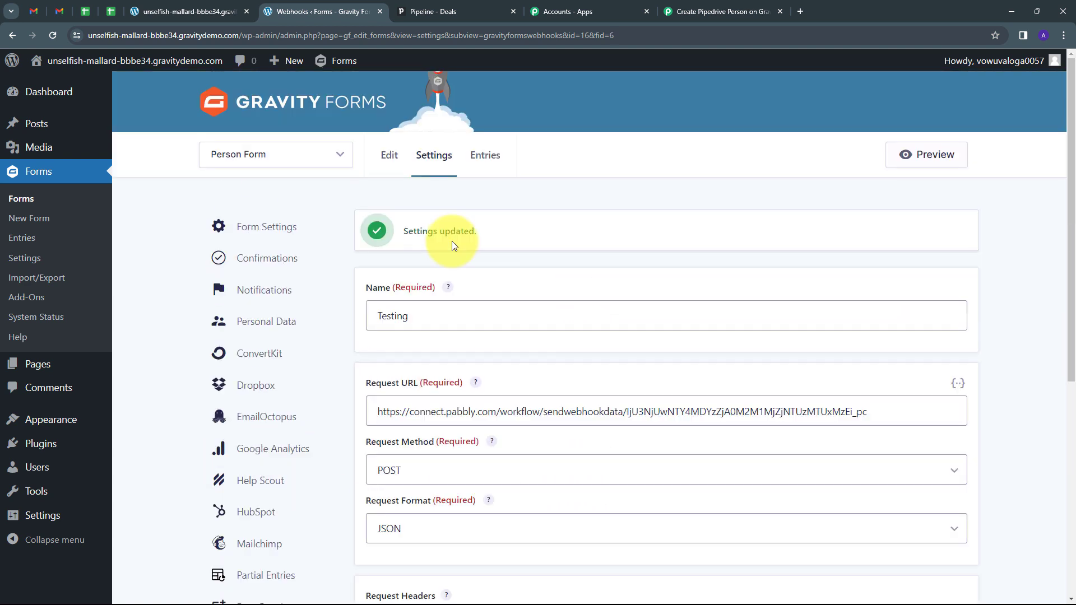
pyautogui.scroll(-1, 519, 261)
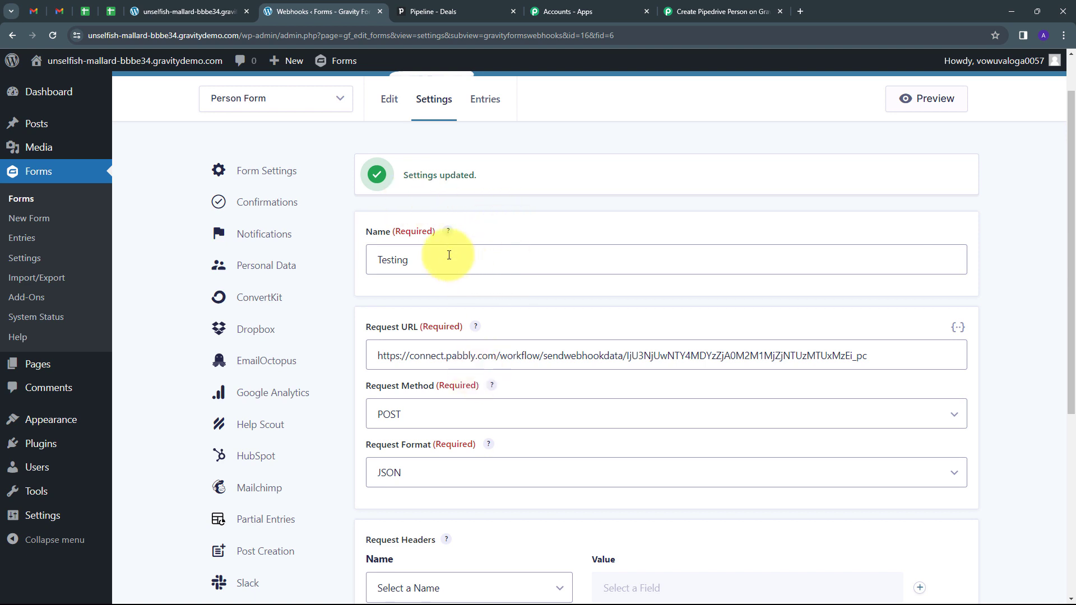
pyautogui.click(723, 12)
# Step: Start capturing the webhook response in Pabbly, then go to the Pipedrive Person form page
pyautogui.click(359, 446)
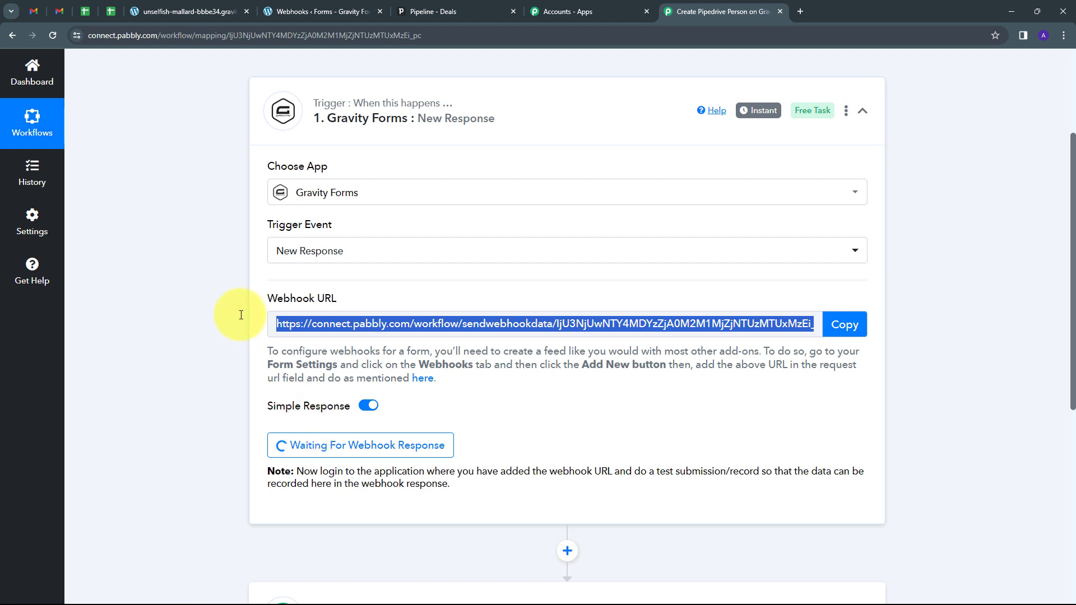
pyautogui.click(193, 11)
pyautogui.scroll(2, 571, 330)
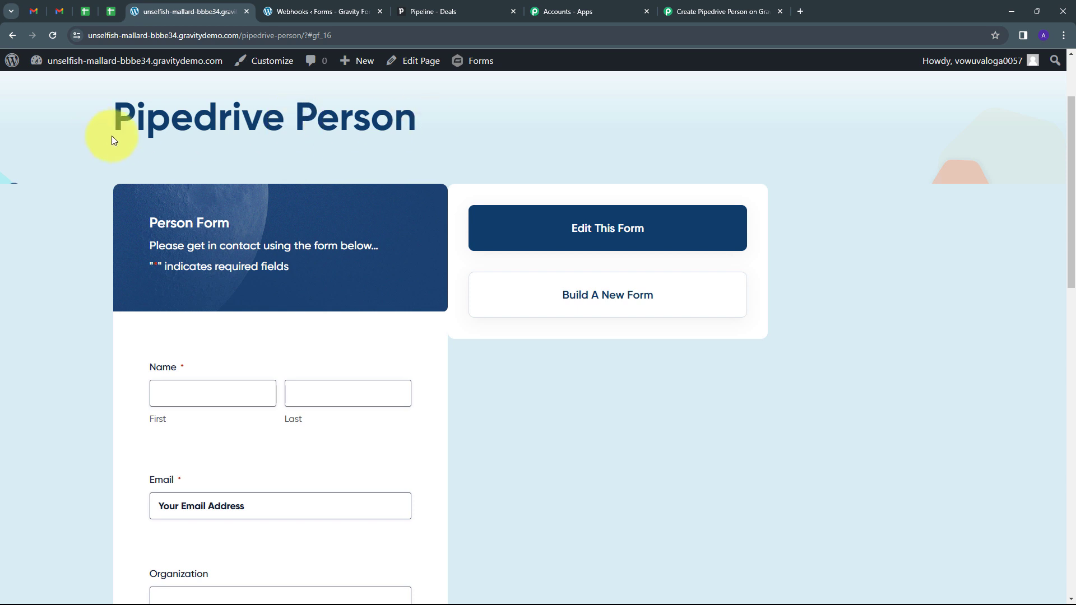
# Step: Fill the Person Form with name Test User, a test email and organization PabCon, then submit
pyautogui.scroll(-2, 370, 197)
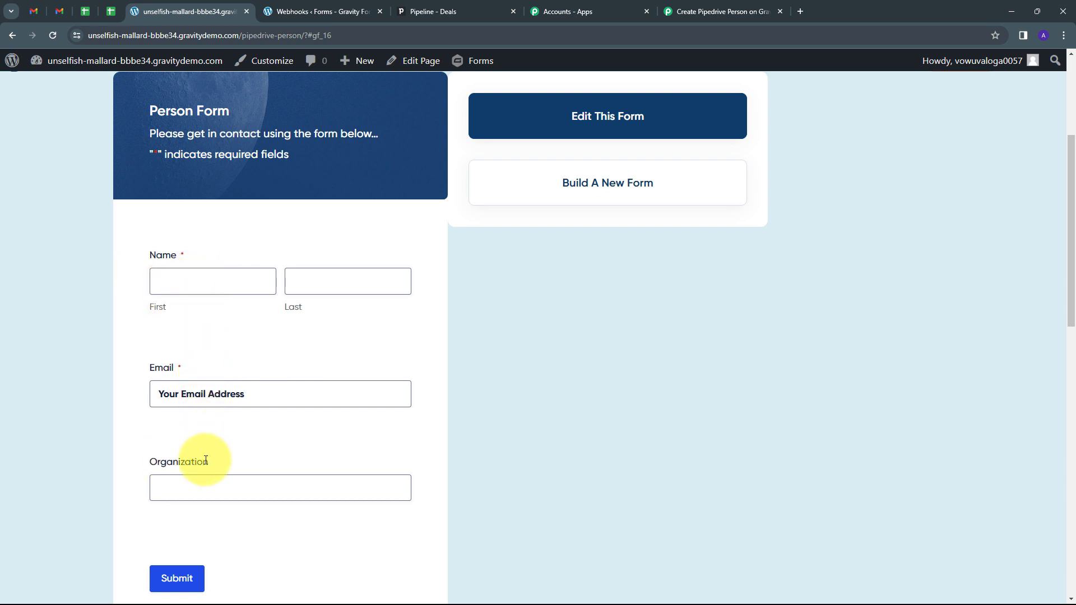
pyautogui.click(185, 277)
pyautogui.write('Test')
pyautogui.press('Tab')
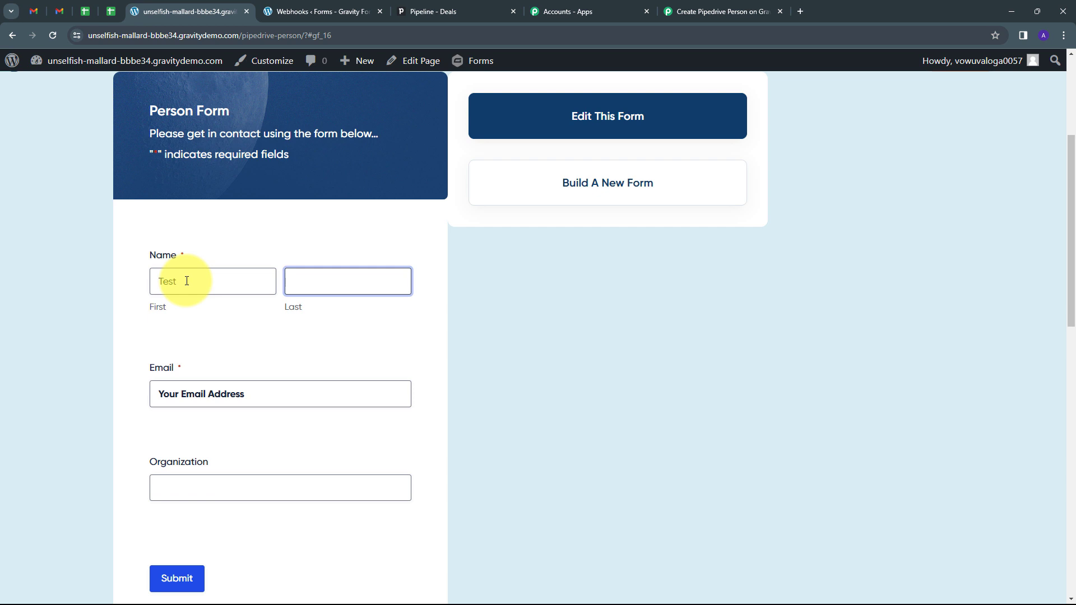
pyautogui.write('User')
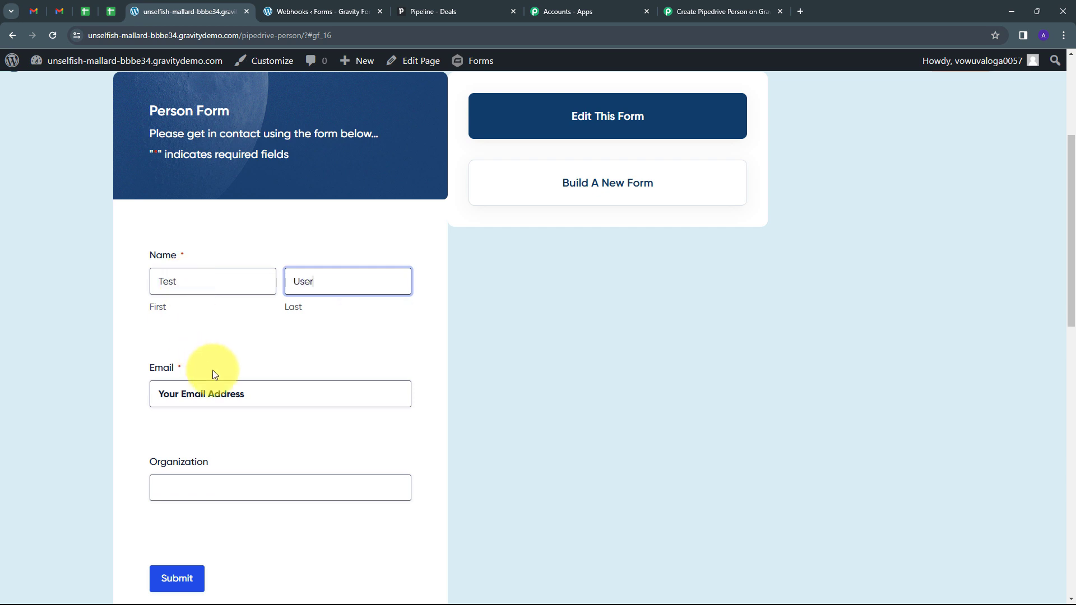
pyautogui.click(256, 395)
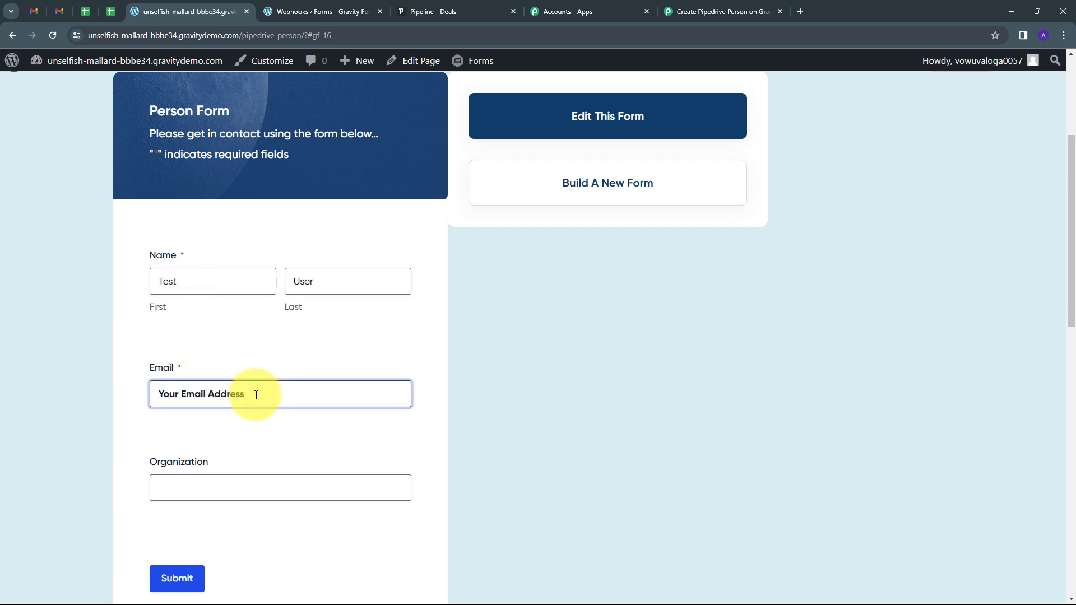
pyautogui.hotkey('ctrl', 'v')
pyautogui.scroll(-1, 246, 412)
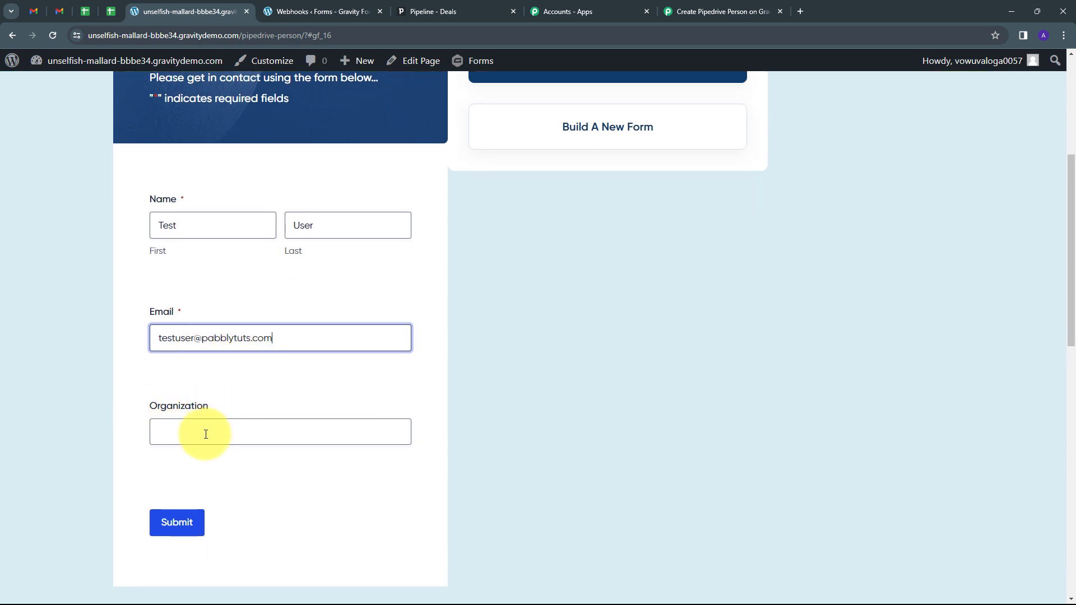
pyautogui.click(206, 435)
pyautogui.write('PabCon')
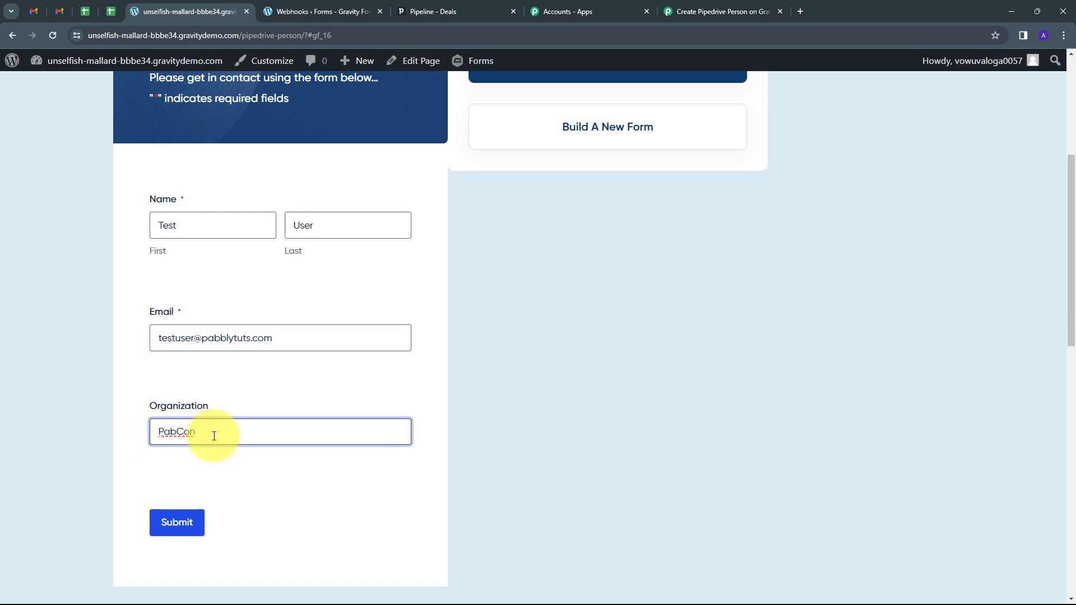
pyautogui.click(176, 521)
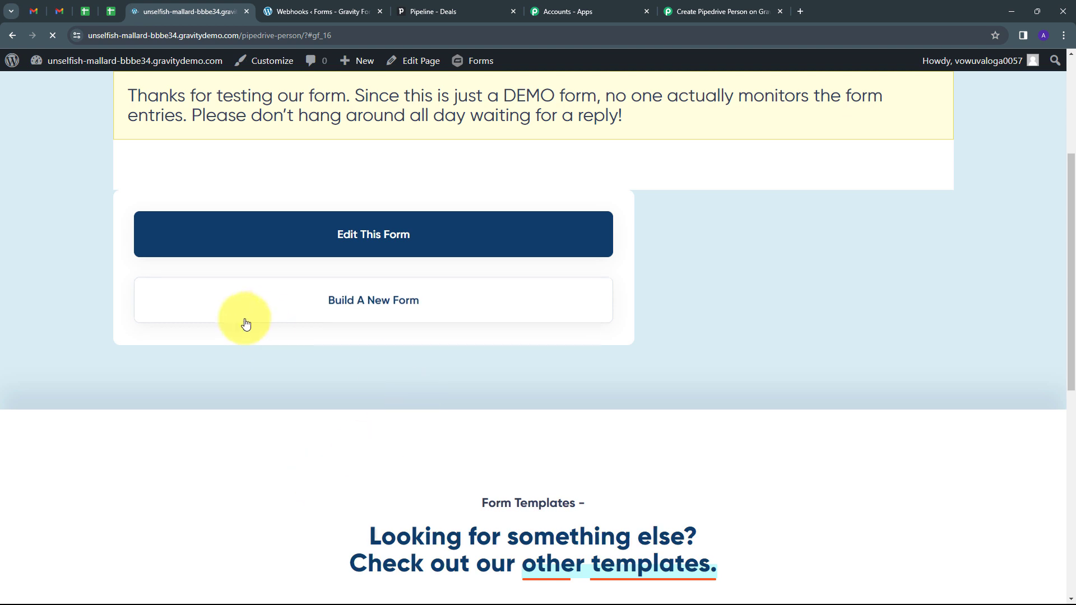
pyautogui.scroll(3, 338, 379)
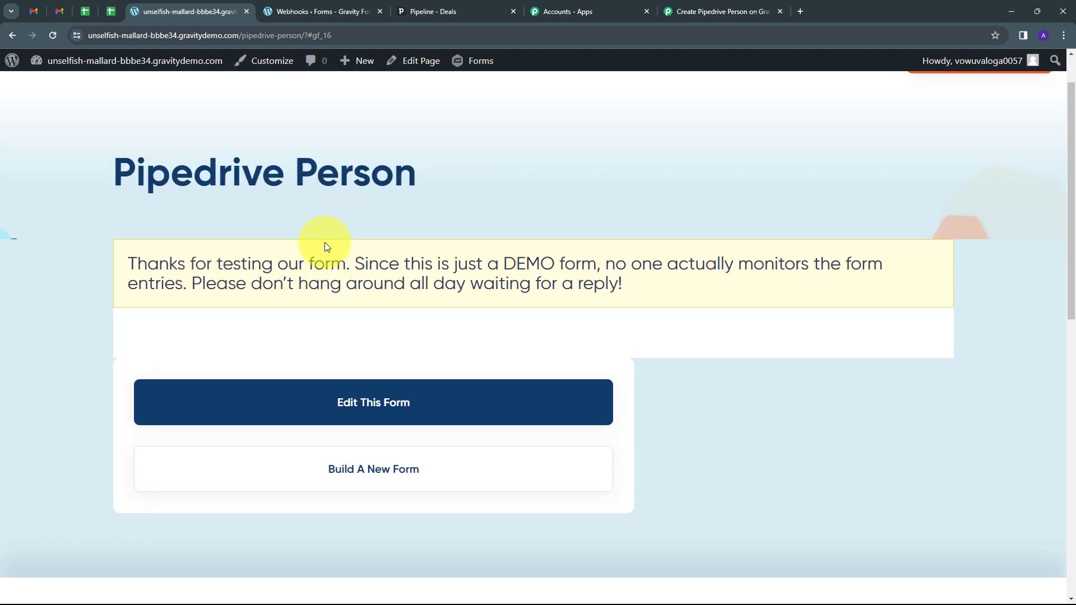
# Step: Review the captured response values: organization PabCon, the email, first name Test, last name User
pyautogui.click(740, 8)
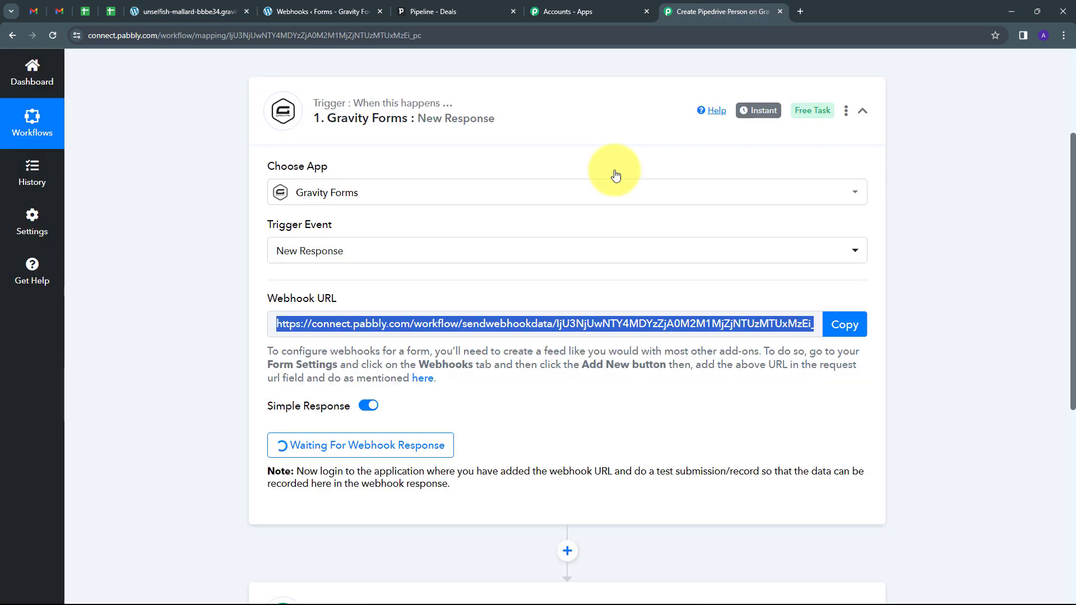
pyautogui.scroll(-7, 921, 363)
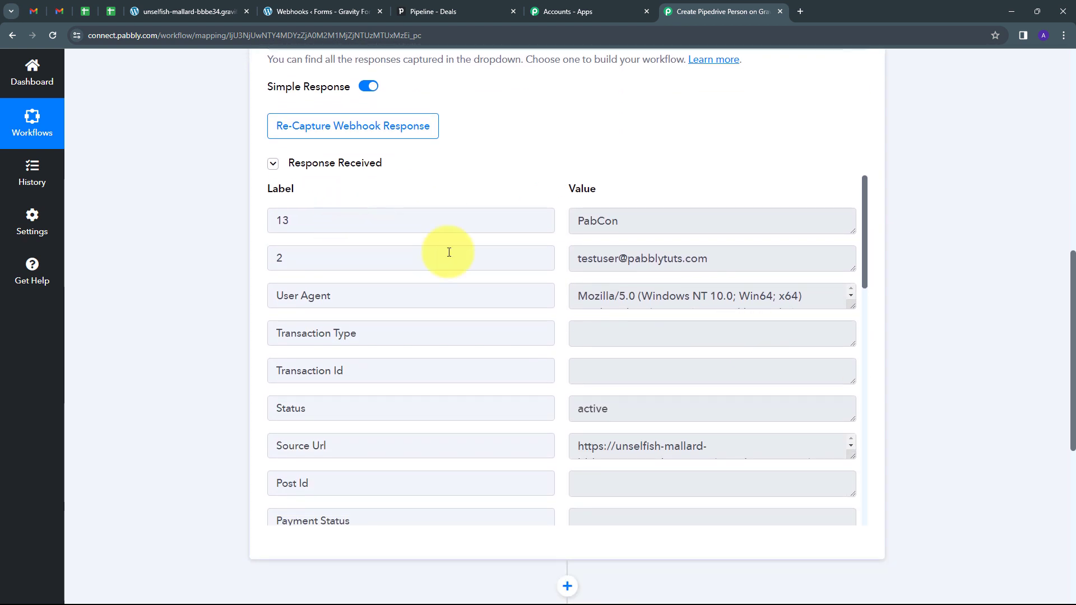
pyautogui.click(680, 225)
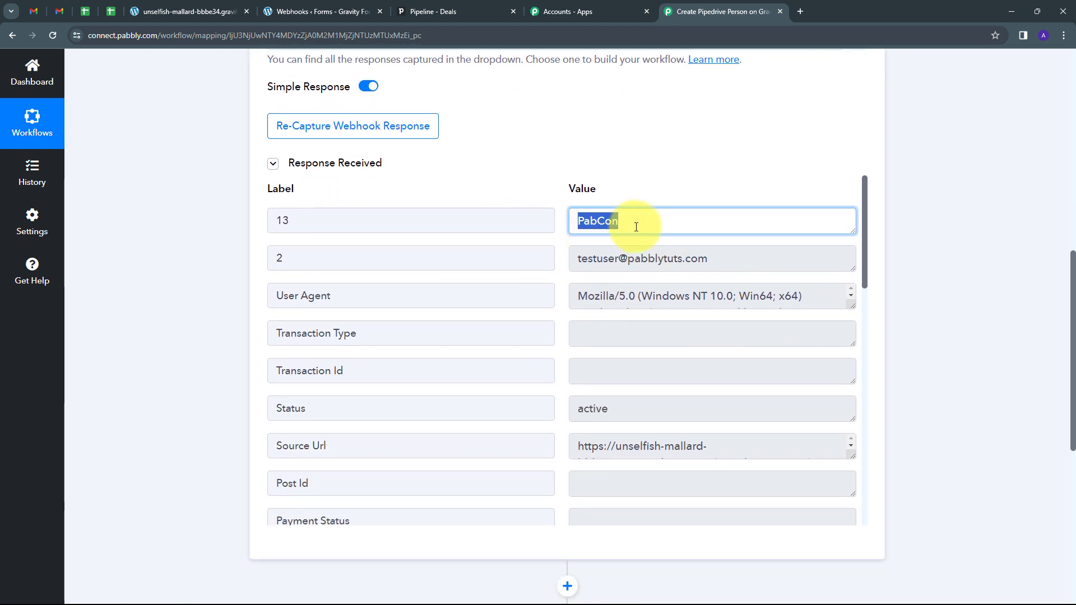
pyautogui.click(755, 259)
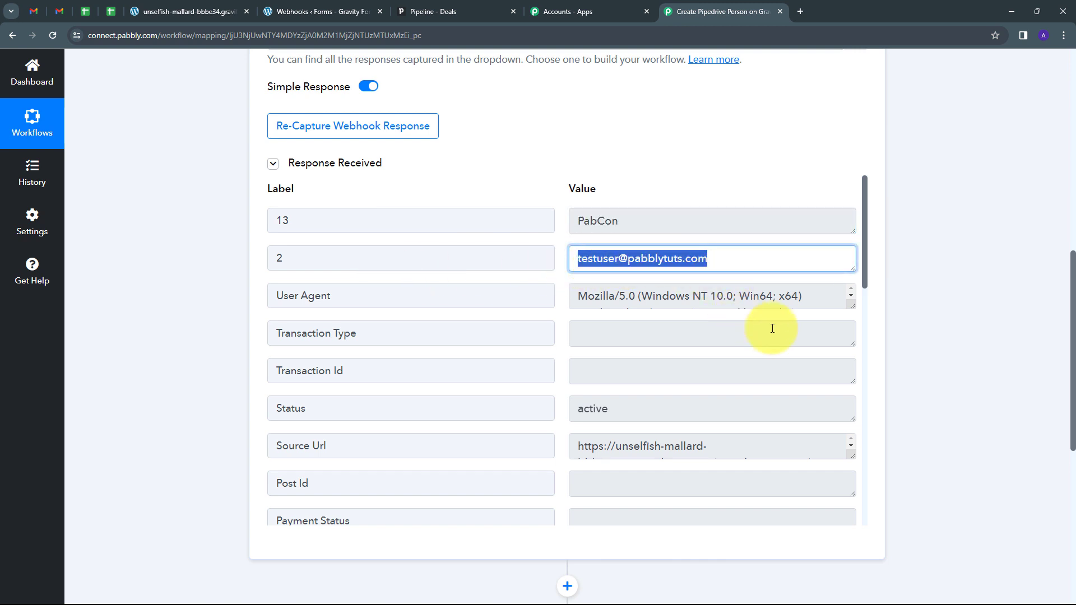
pyautogui.scroll(-10, 764, 329)
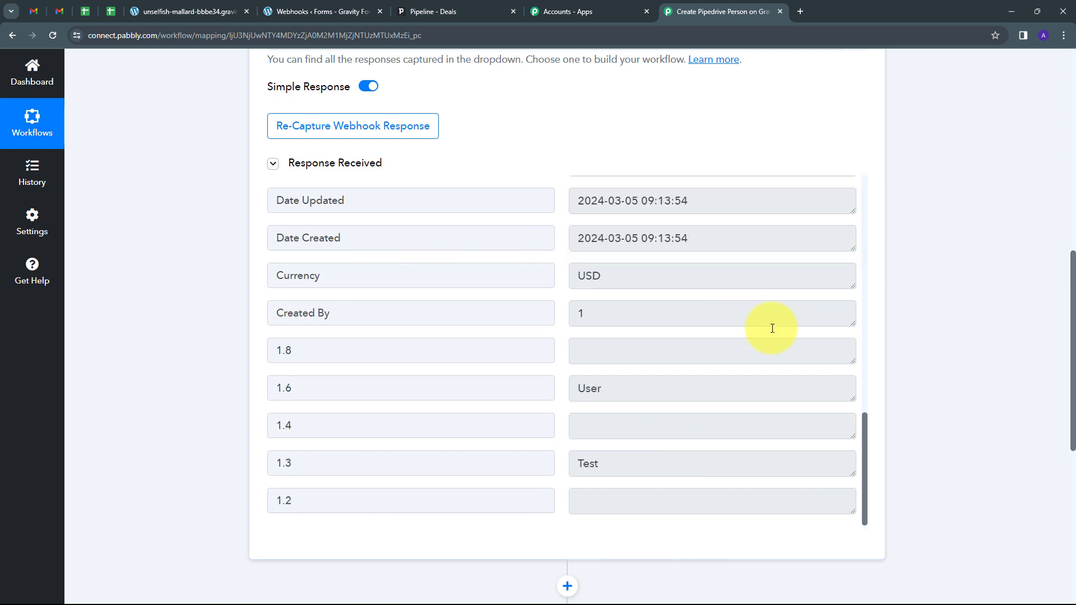
pyautogui.click(622, 471)
pyautogui.click(630, 393)
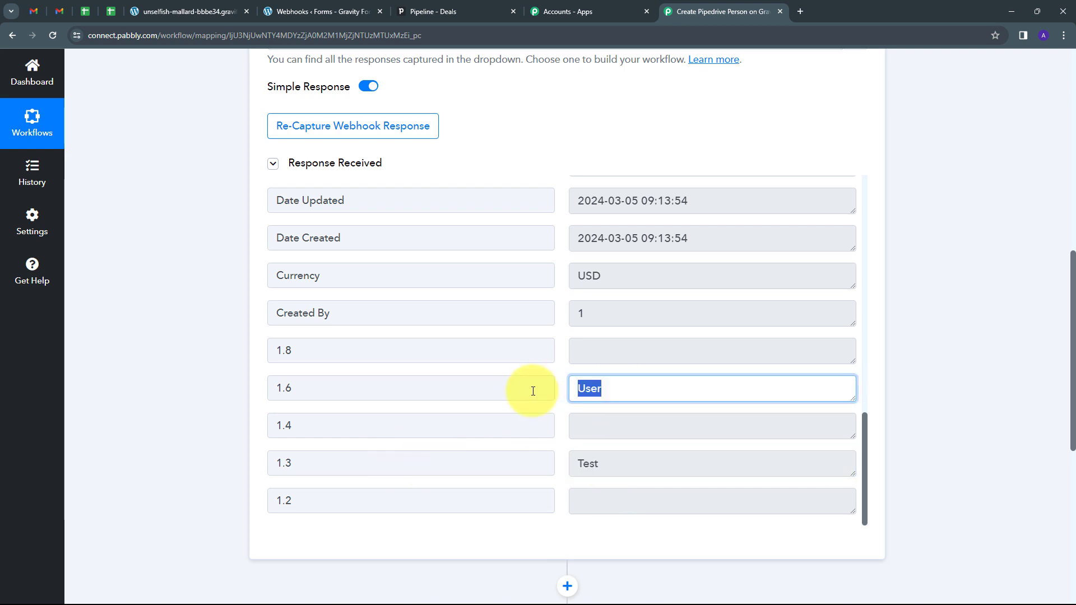
# Step: Highlight the captured organization value PabCon again in the response
pyautogui.scroll(6, 621, 382)
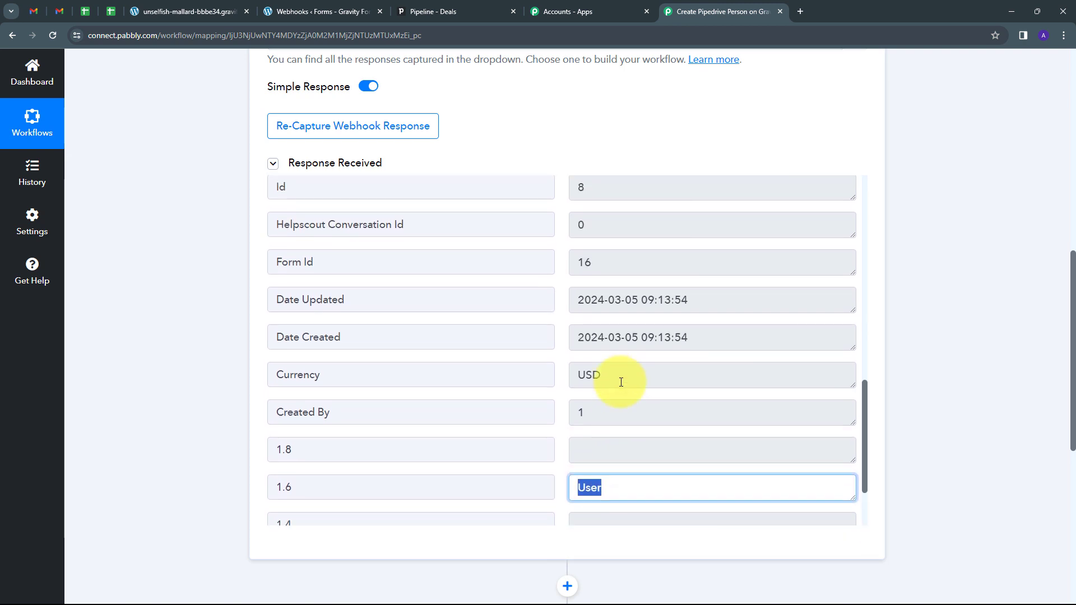
pyautogui.scroll(7, 621, 382)
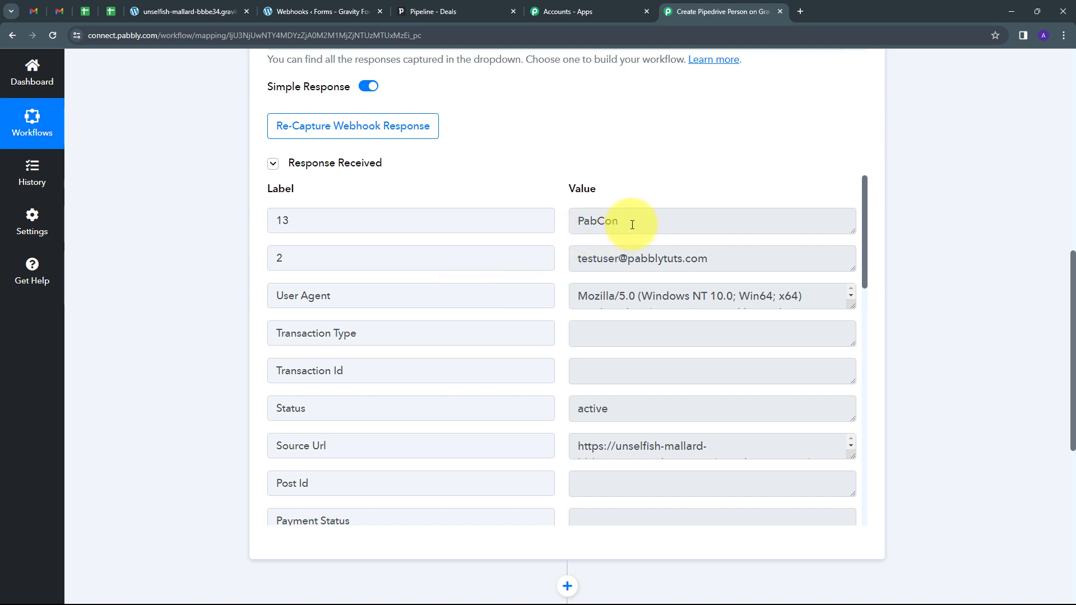
pyautogui.moveTo(628, 221); pyautogui.dragTo(574, 226)
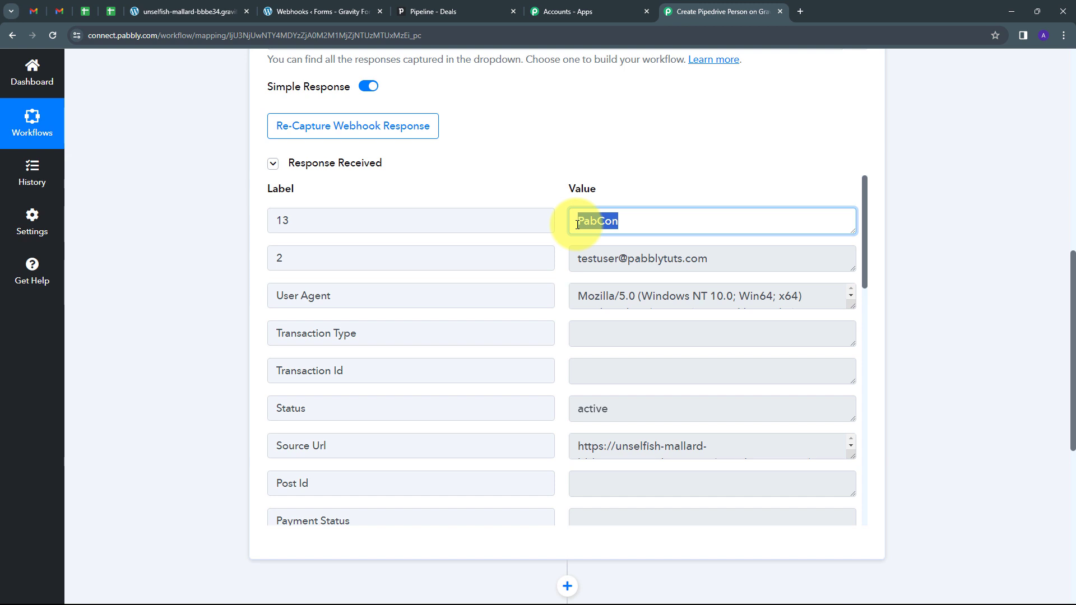
pyautogui.scroll(1, 671, 297)
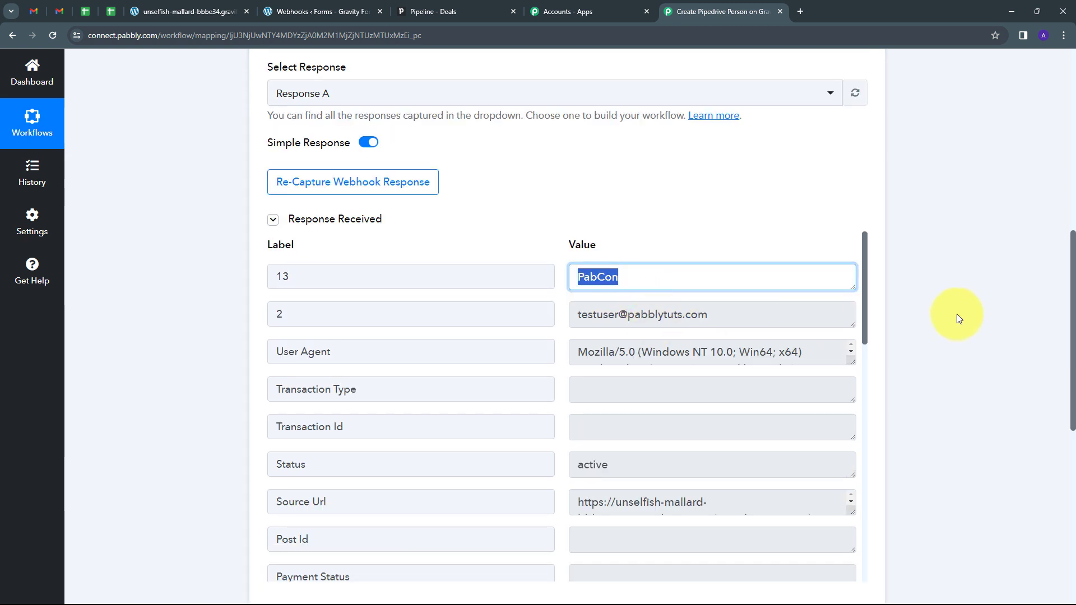
pyautogui.scroll(-2, 942, 314)
pyautogui.scroll(-4, 932, 313)
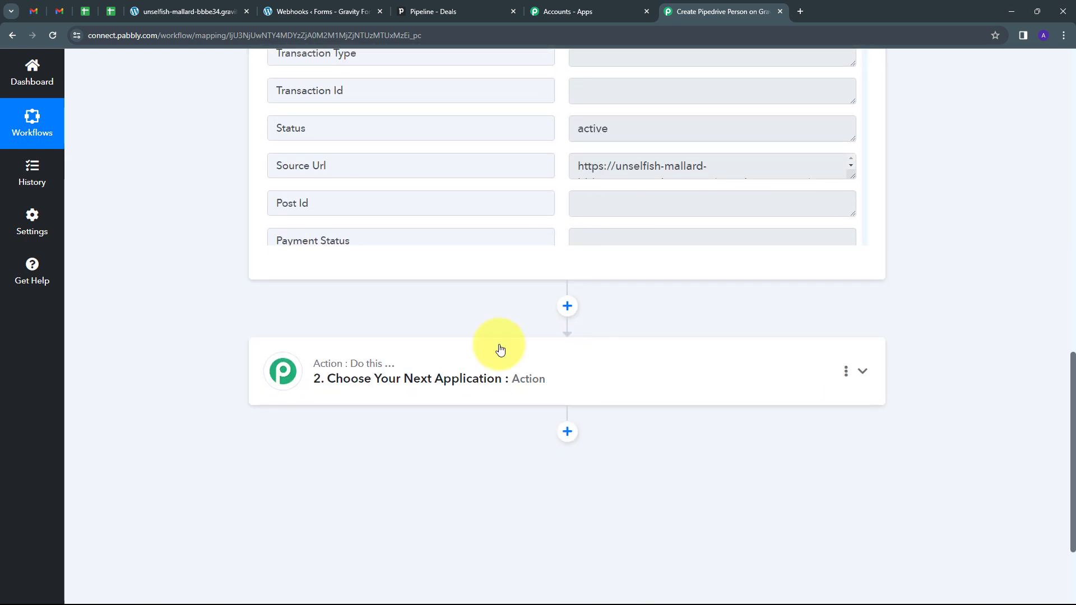
# Step: Set the action step to Pipedrive with the Find or Create a Organization event
pyautogui.click(680, 380)
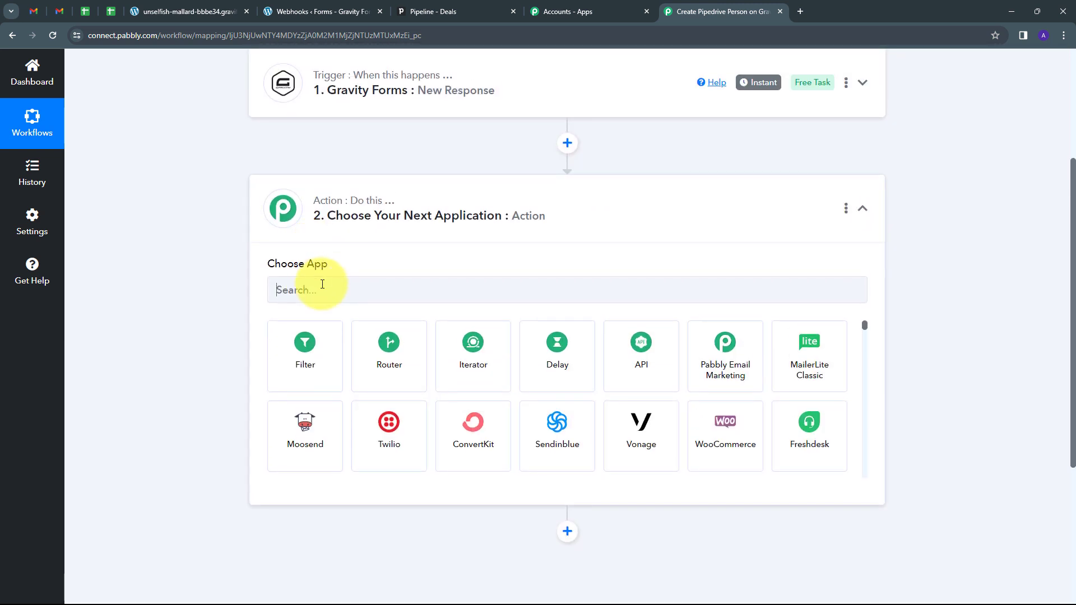
pyautogui.click(321, 284)
pyautogui.write('Pipedrive')
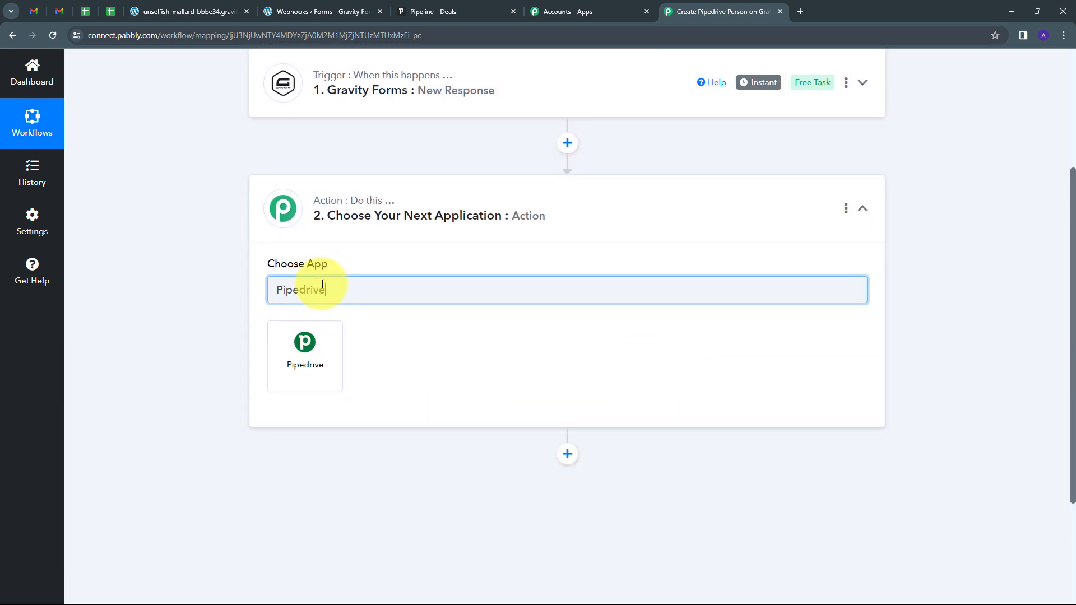
pyautogui.click(305, 347)
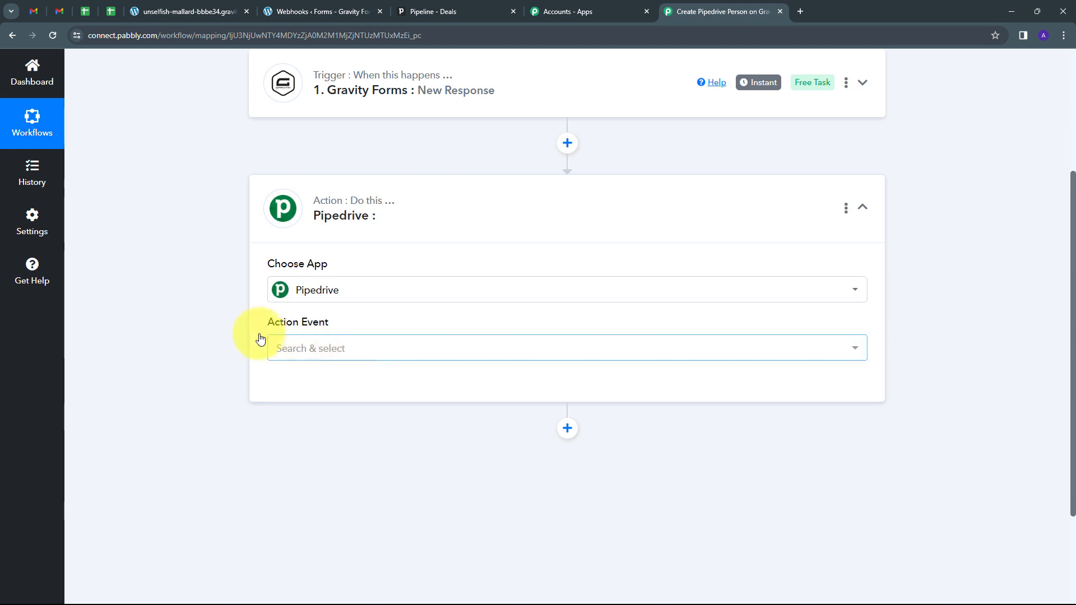
pyautogui.click(510, 351)
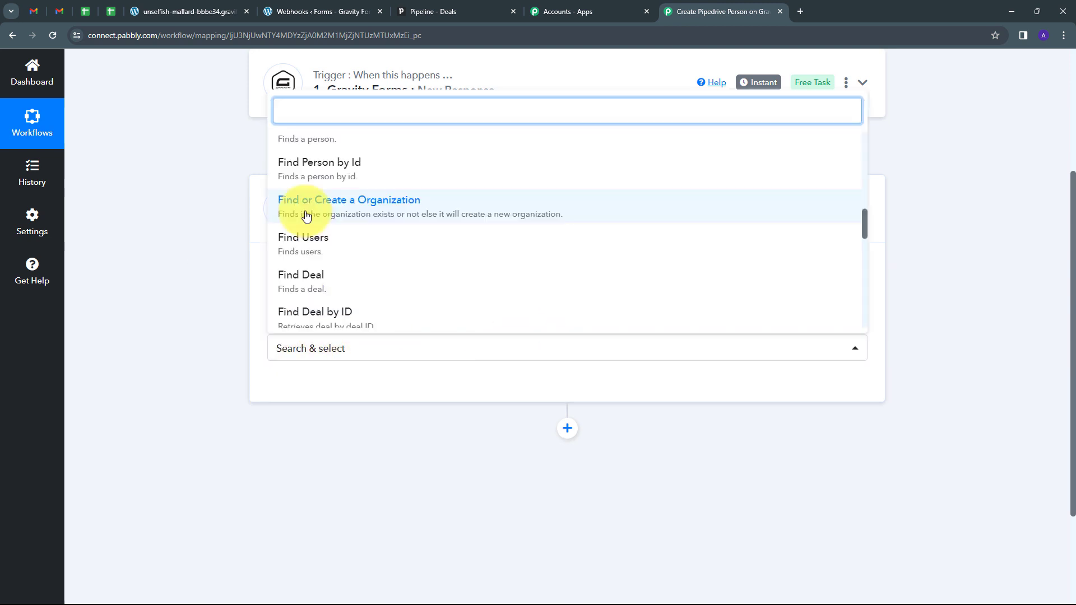
pyautogui.click(376, 210)
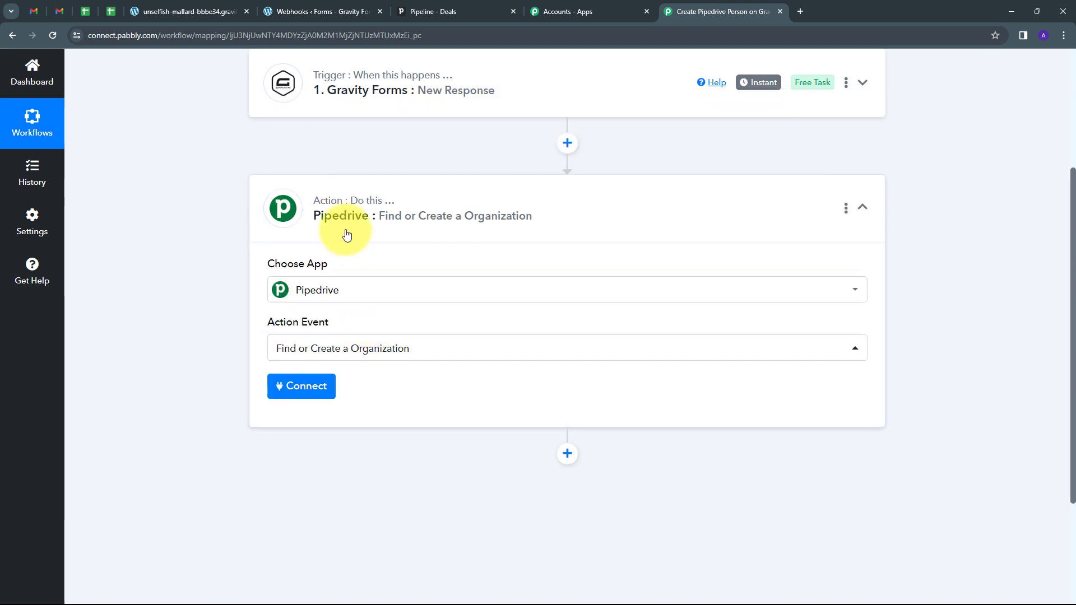
# Step: Start a new Pipedrive connection, Pipedrive #2, and go to Pipedrive for its API token
pyautogui.click(301, 388)
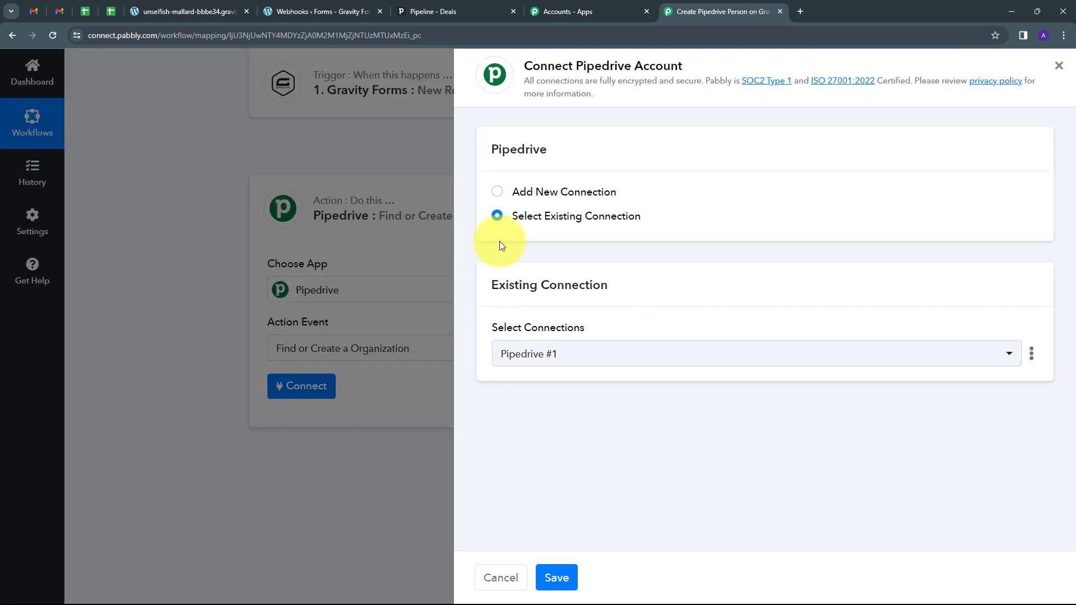
pyautogui.click(528, 191)
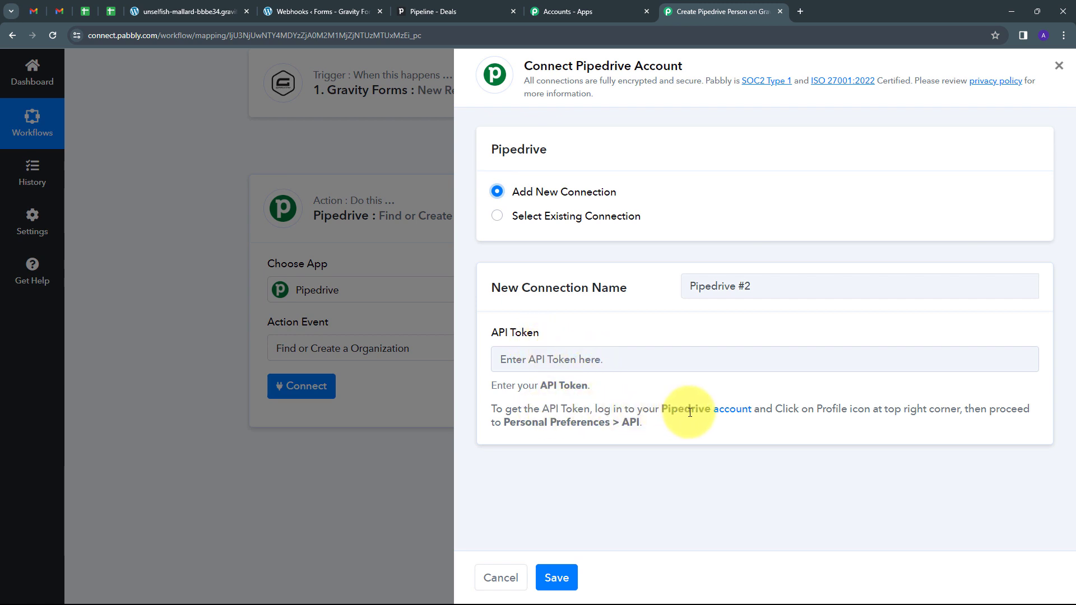
pyautogui.click(443, 9)
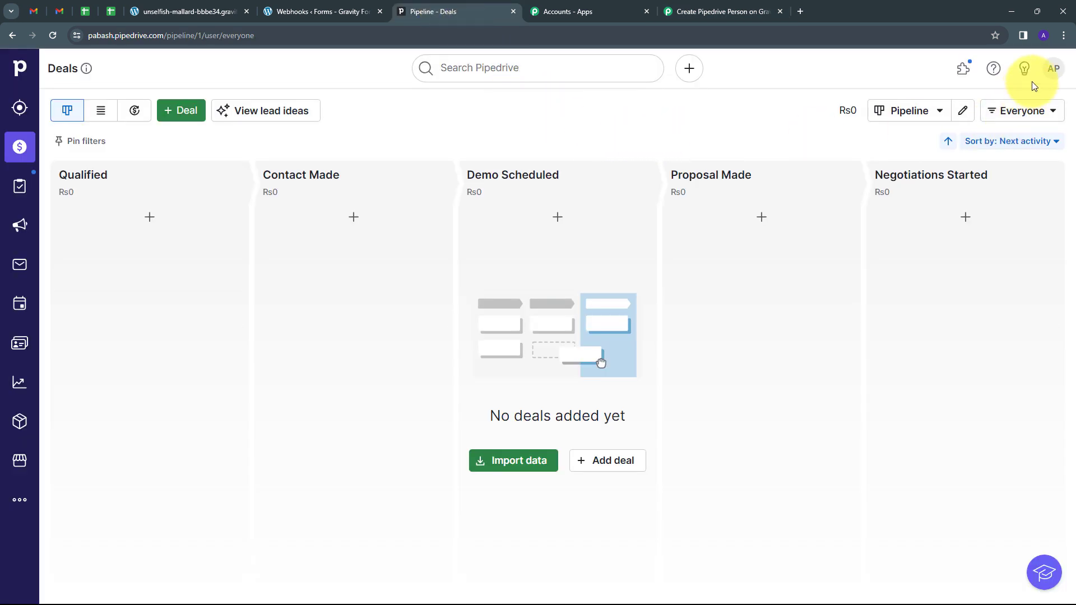
# Step: Copy the personal API token from Pipedrive's Personal preferences API tab
pyautogui.click(1052, 71)
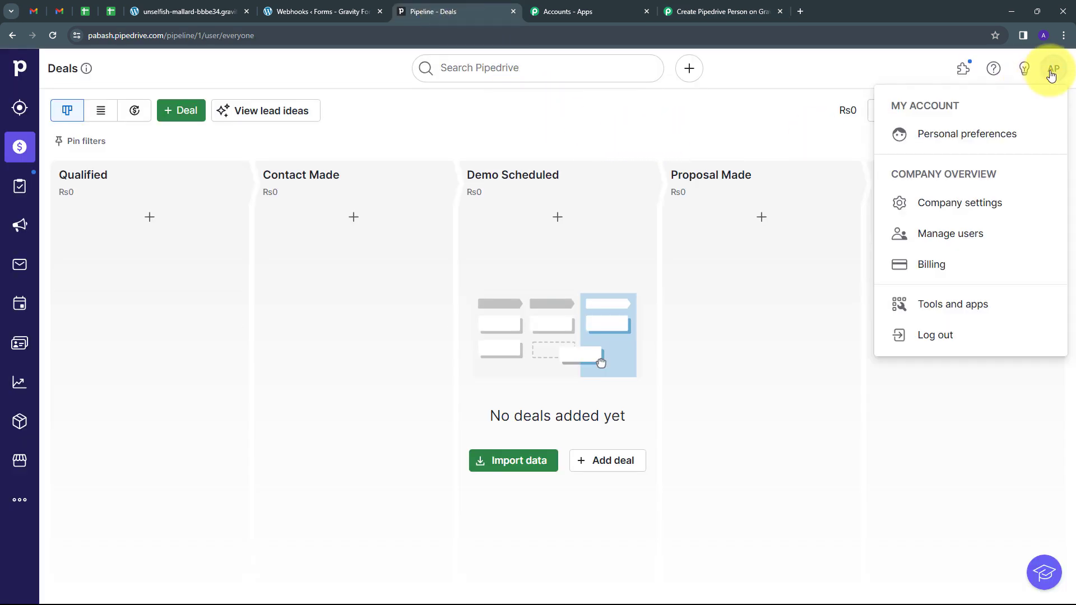
pyautogui.click(951, 139)
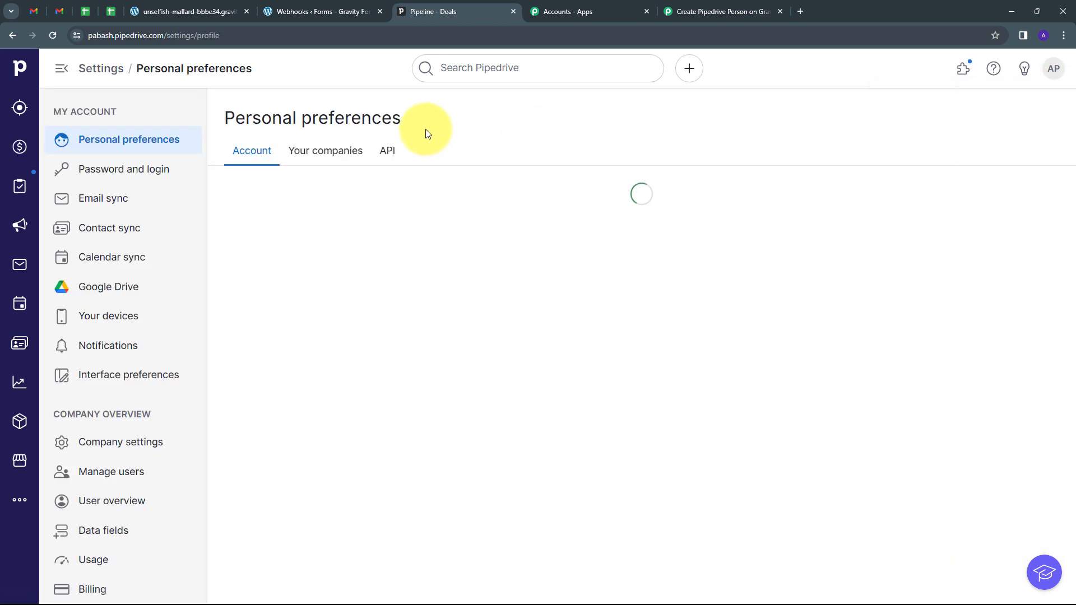
pyautogui.click(388, 153)
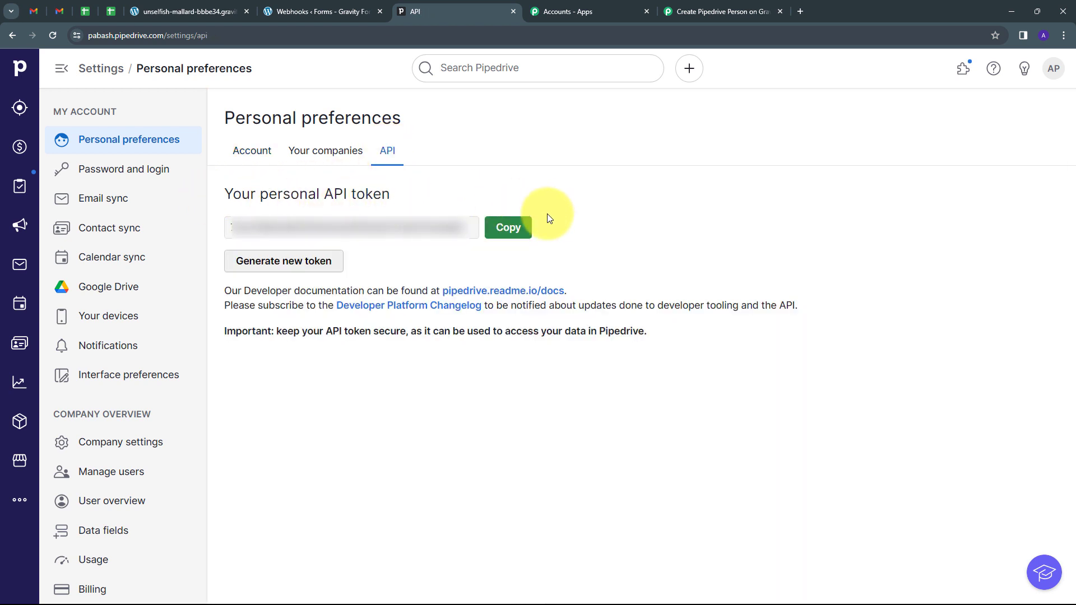
pyautogui.click(512, 227)
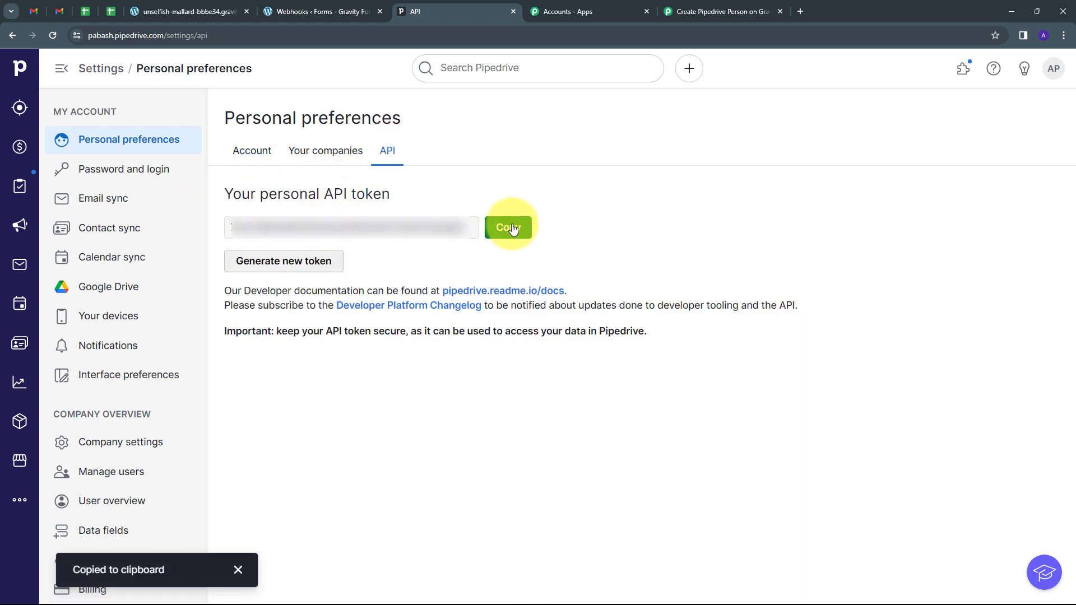
# Step: Paste the copied API token into the Pipedrive #2 connection and save it
pyautogui.click(720, 11)
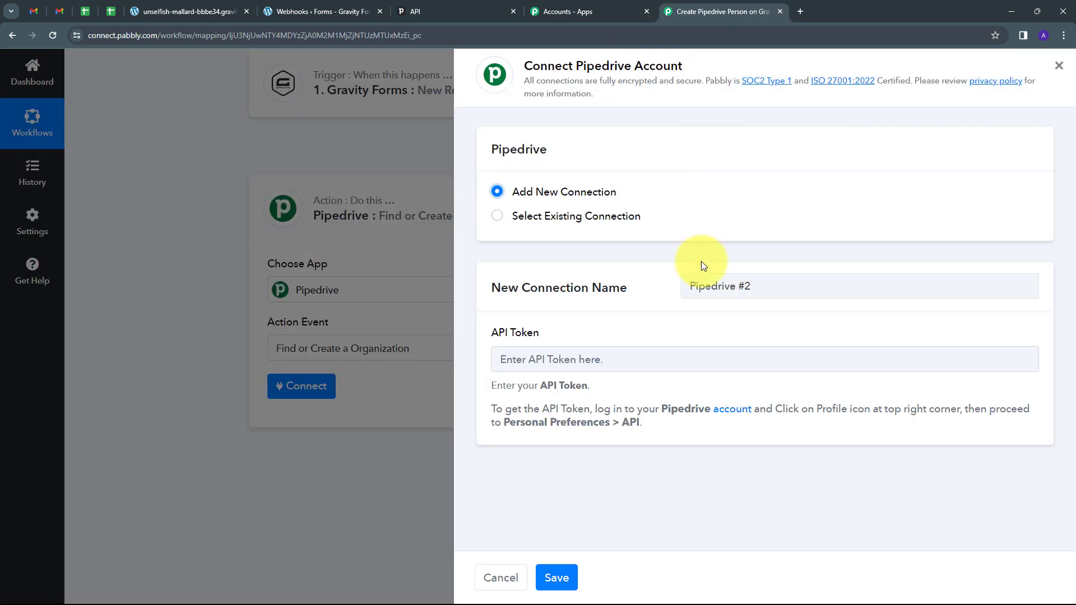
pyautogui.click(609, 359)
pyautogui.hotkey('ctrl', 'v')
pyautogui.hotkey('ctrl', 'v')
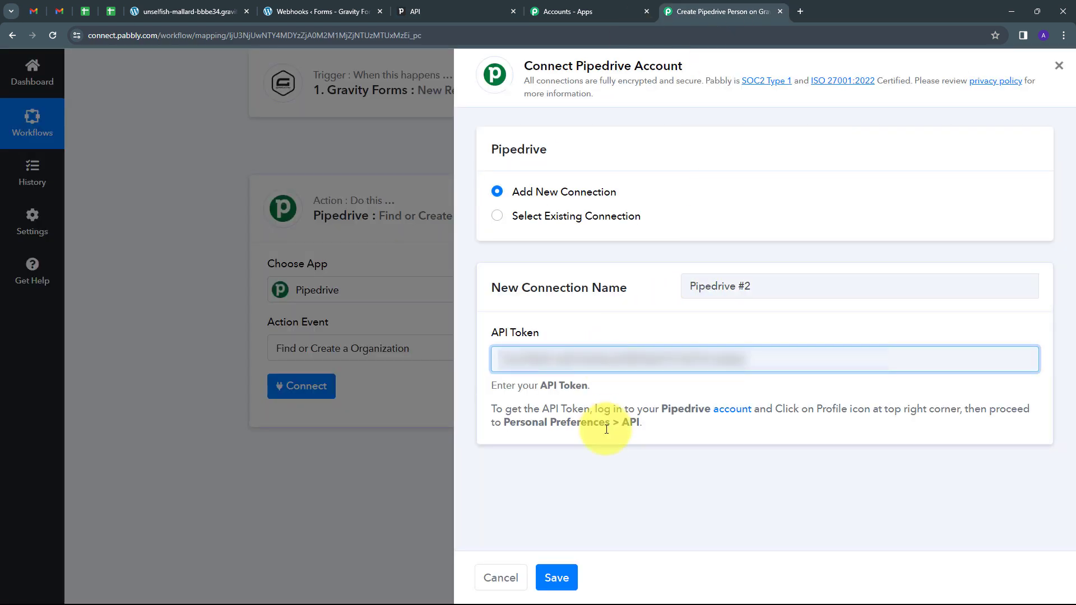
pyautogui.click(559, 578)
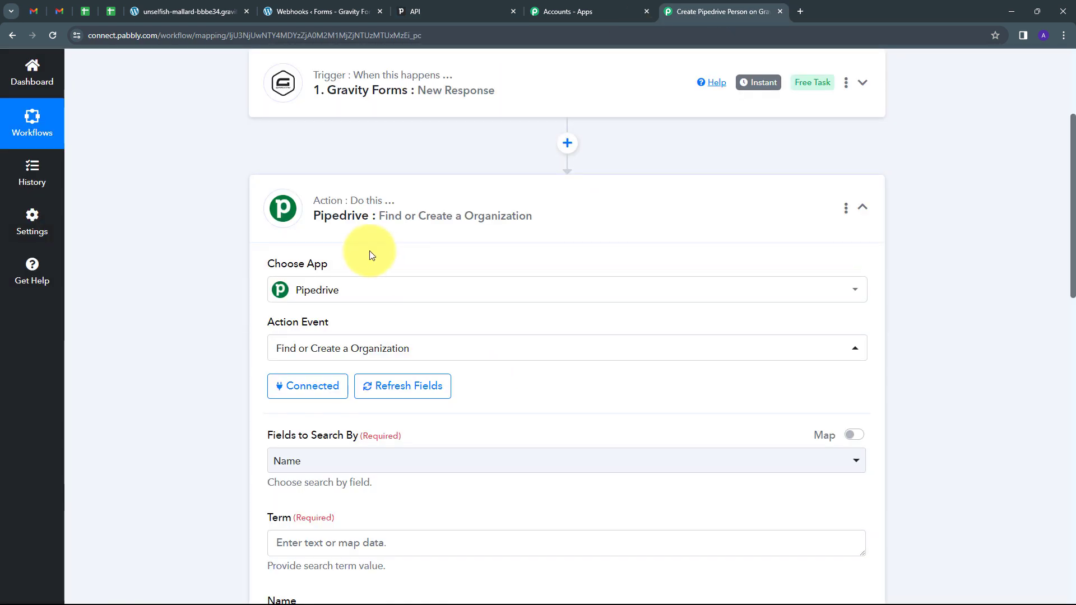
pyautogui.scroll(-4, 600, 264)
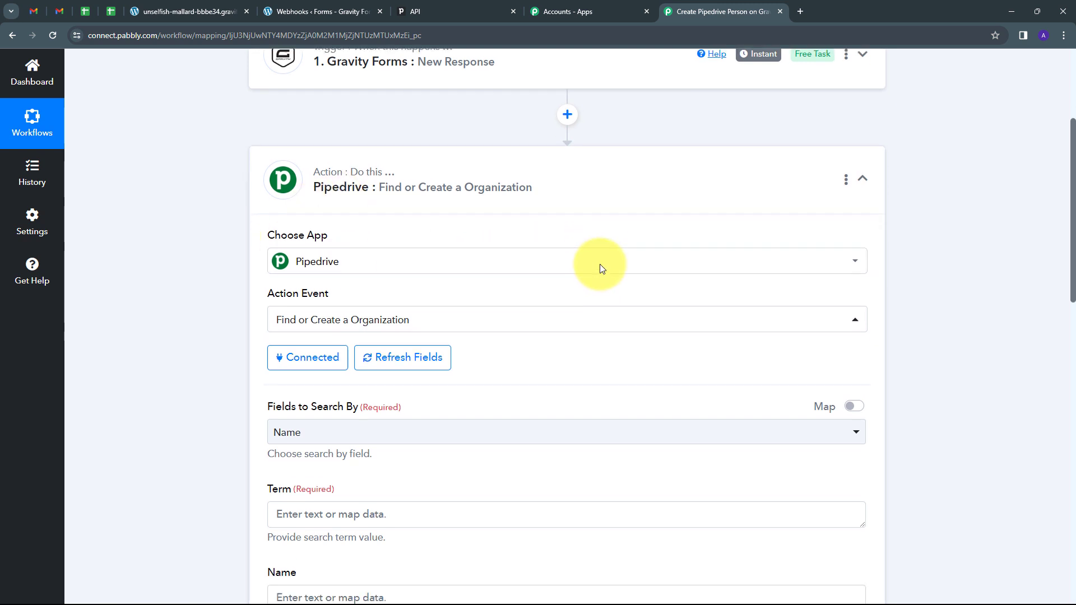
pyautogui.scroll(-4, 599, 269)
pyautogui.scroll(4, 565, 303)
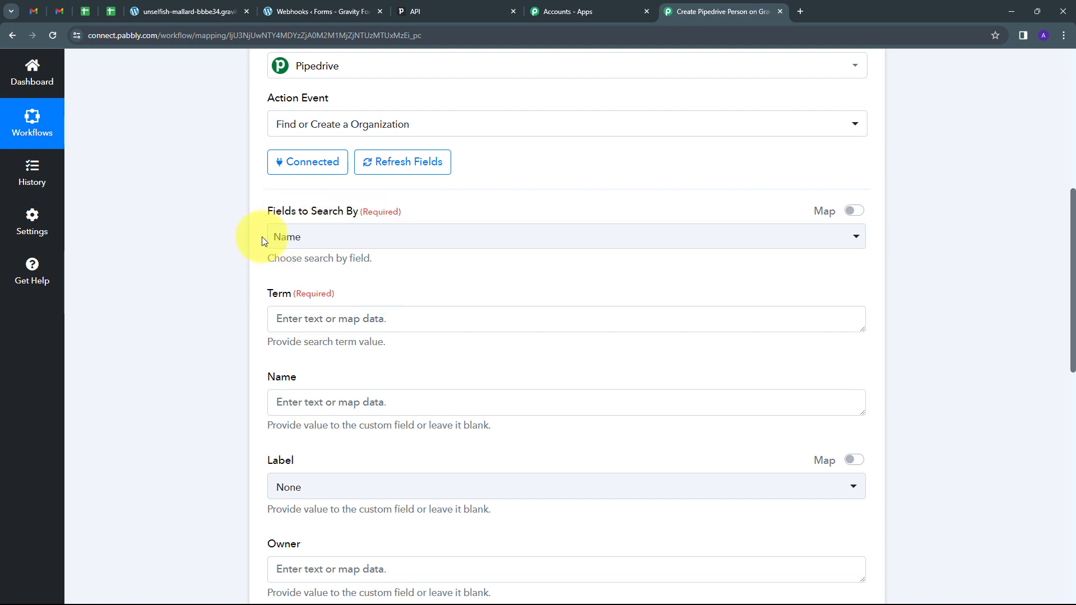
# Step: Keep Name as the field to search organizations by
pyautogui.click(424, 238)
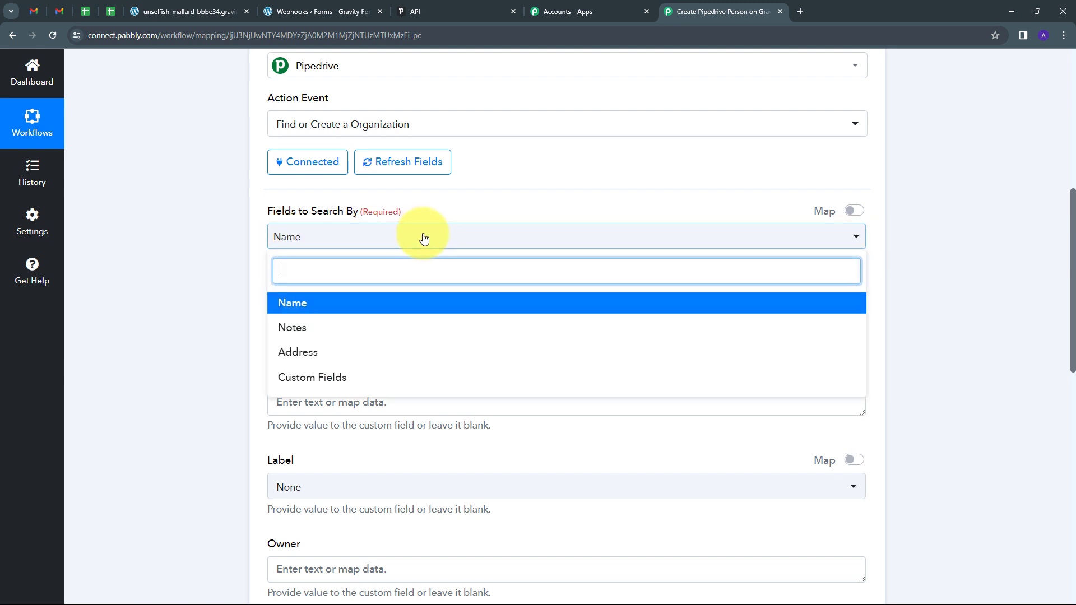
pyautogui.click(293, 305)
pyautogui.scroll(-1, 452, 289)
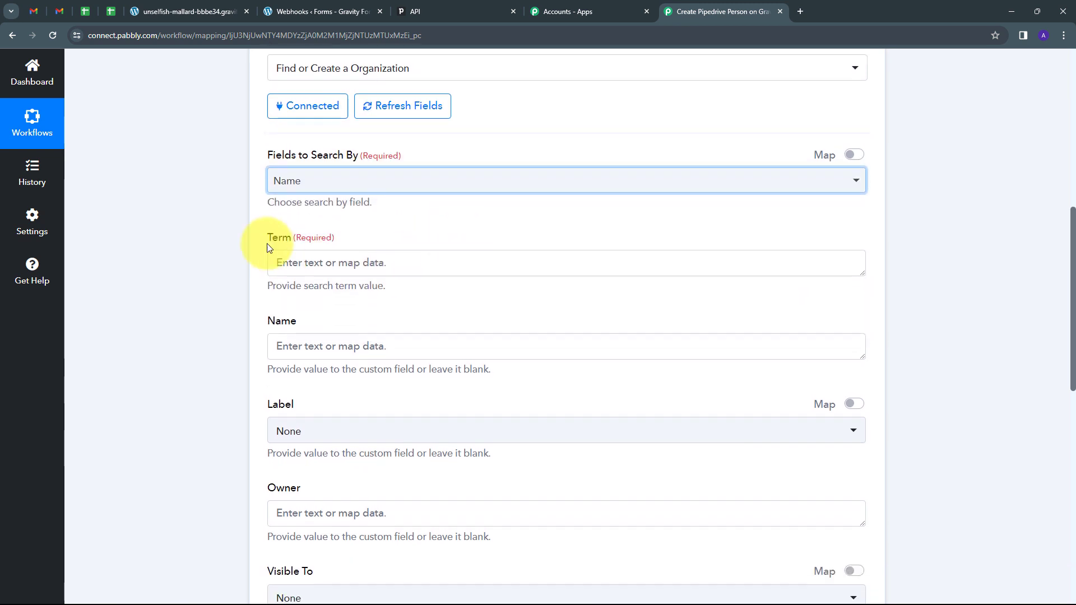
pyautogui.click(304, 266)
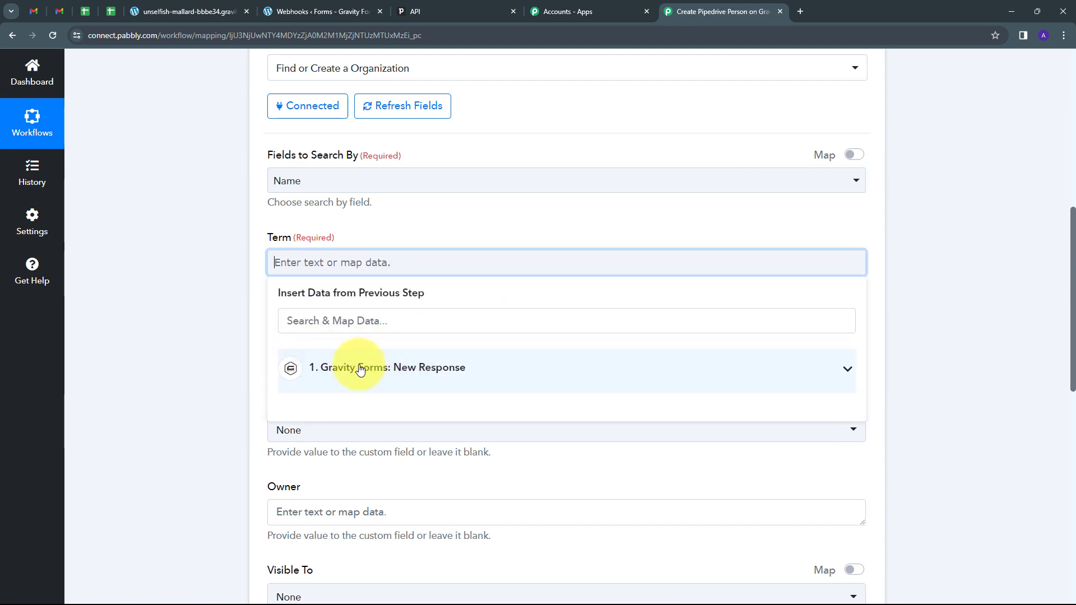
pyautogui.click(409, 368)
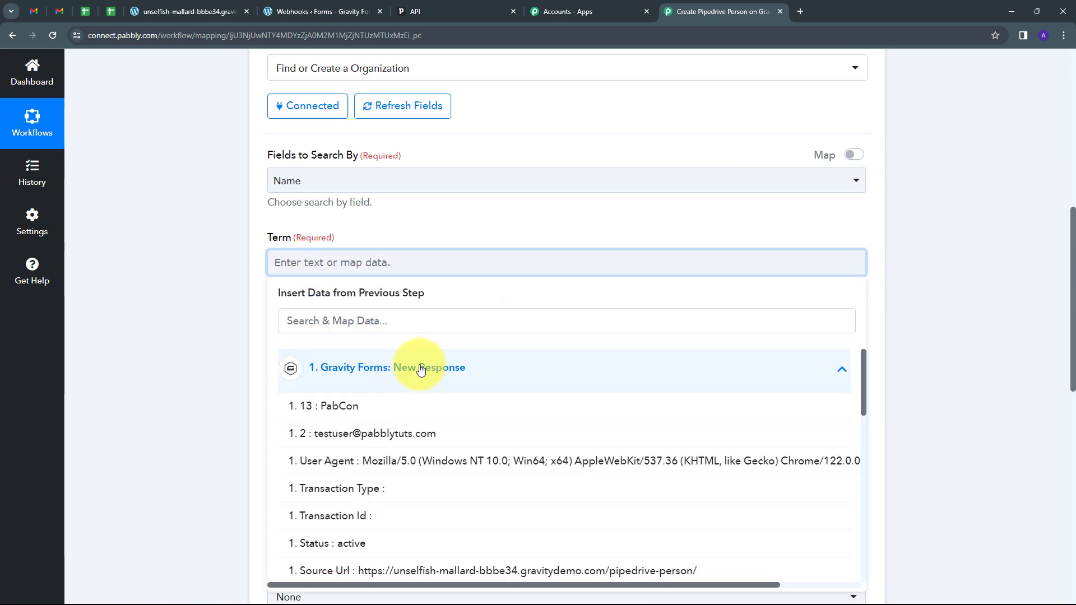
pyautogui.click(351, 413)
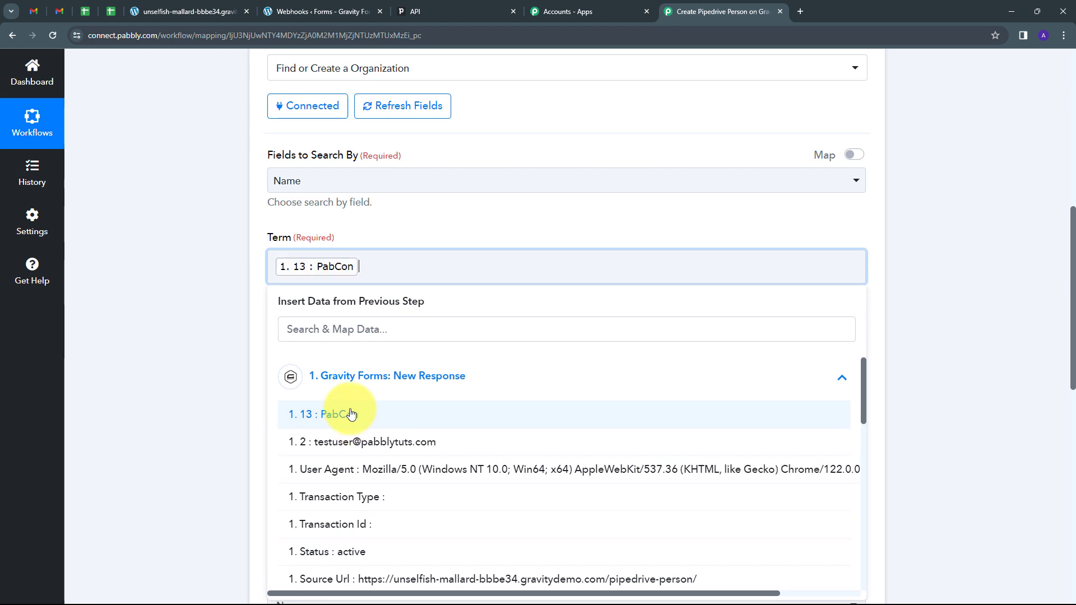
pyautogui.click(392, 223)
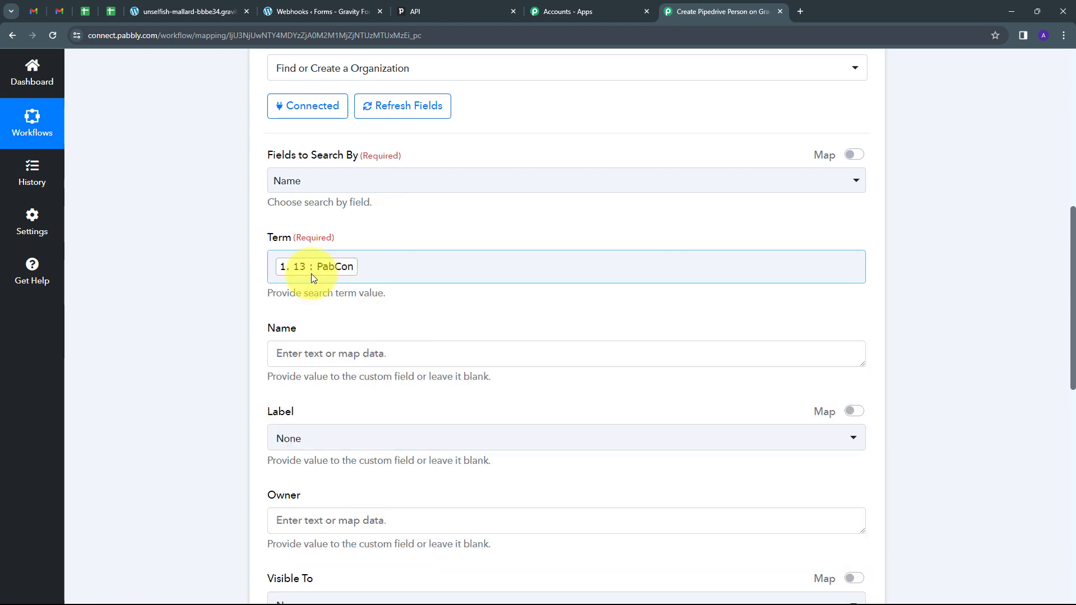
pyautogui.click(313, 353)
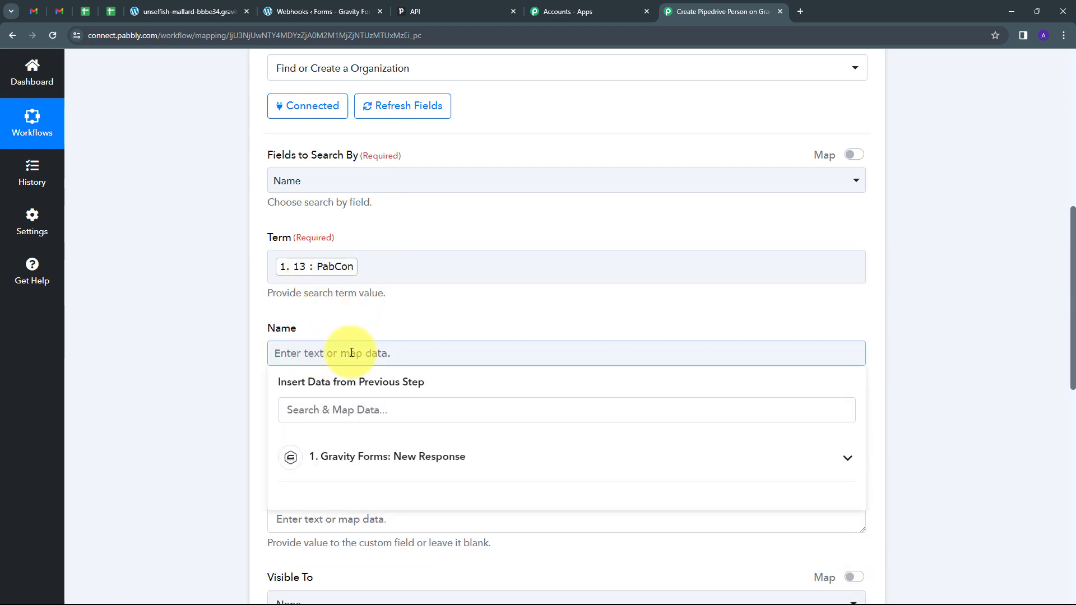
pyautogui.click(380, 463)
pyautogui.click(344, 494)
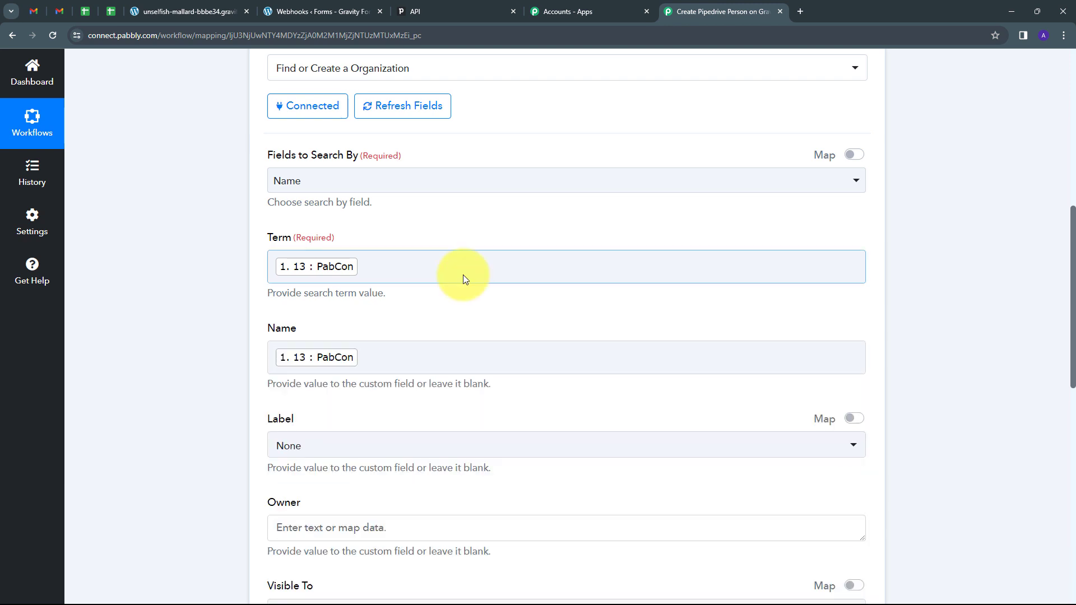
pyautogui.scroll(-2, 463, 275)
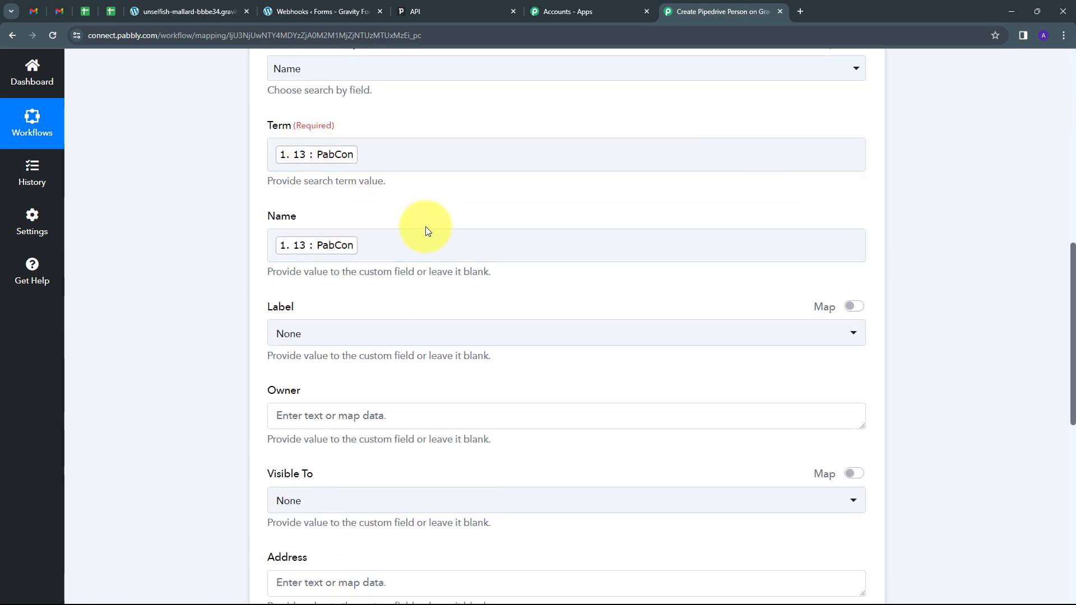
pyautogui.scroll(-1, 425, 226)
pyautogui.scroll(1, 421, 216)
pyautogui.scroll(-1, 489, 227)
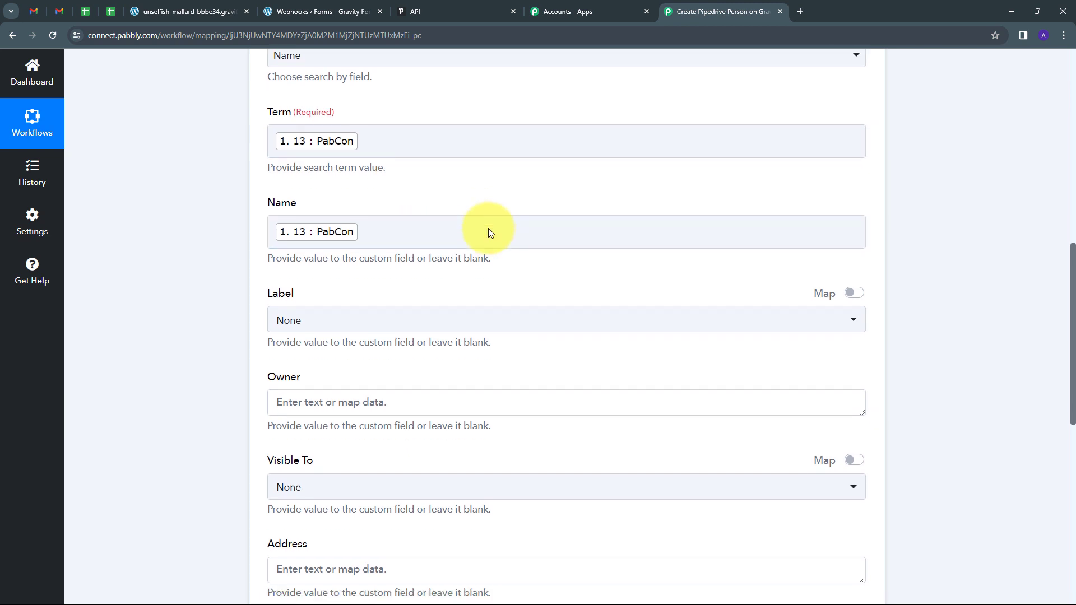
pyautogui.scroll(-7, 489, 228)
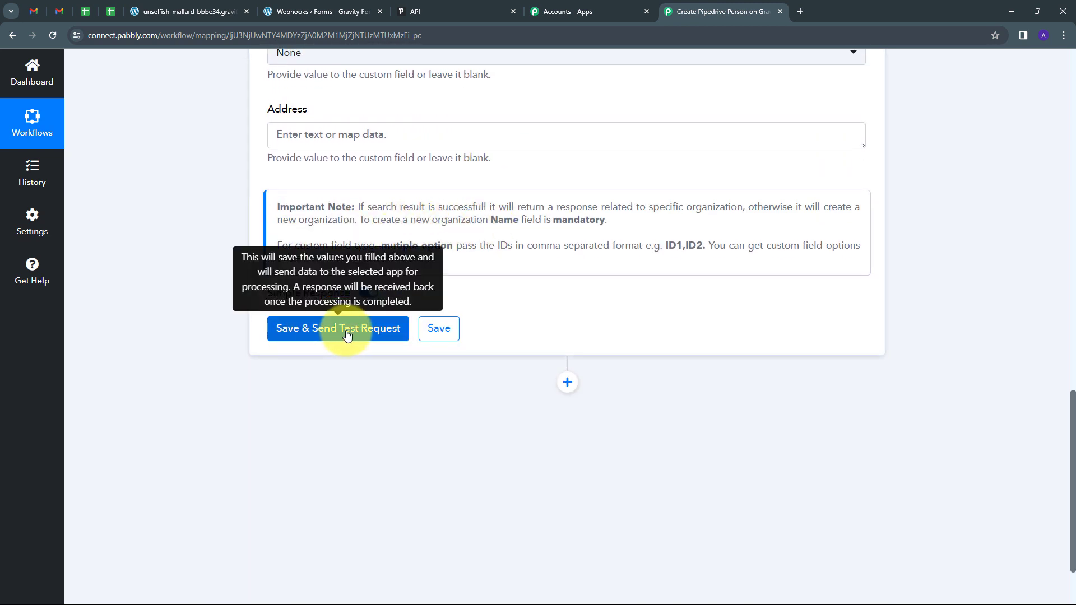
pyautogui.click(347, 334)
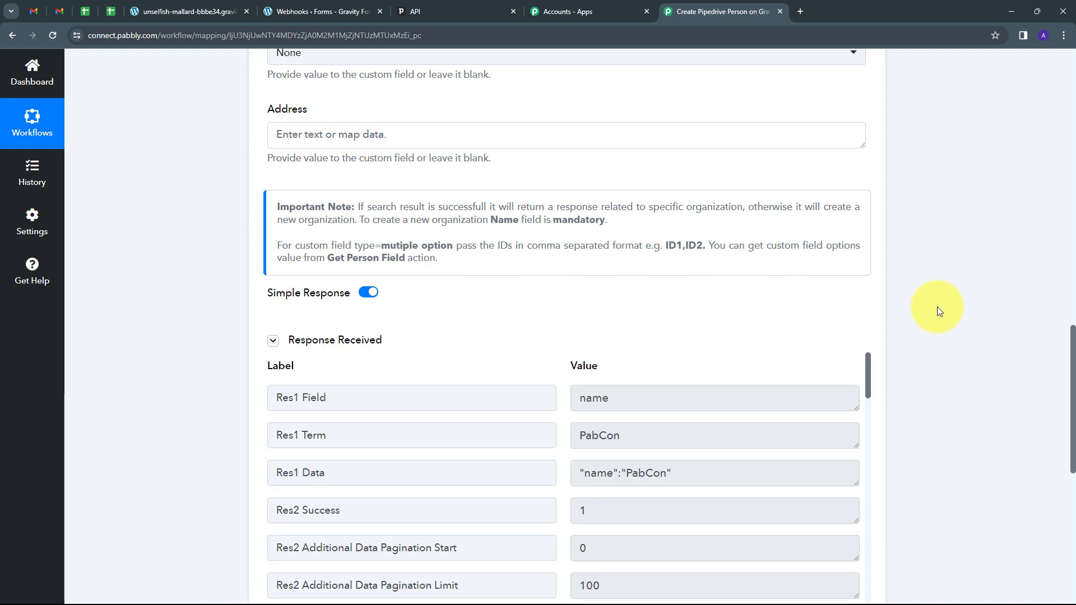
pyautogui.scroll(-5, 940, 311)
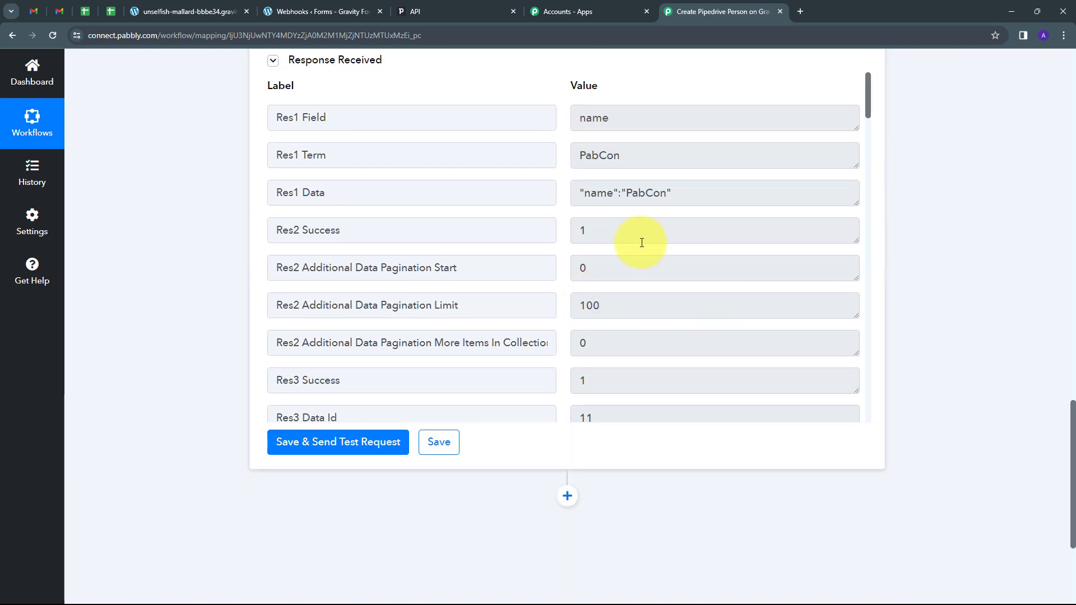
pyautogui.scroll(-6, 642, 242)
pyautogui.scroll(3, 643, 240)
pyautogui.doubleClick(643, 247)
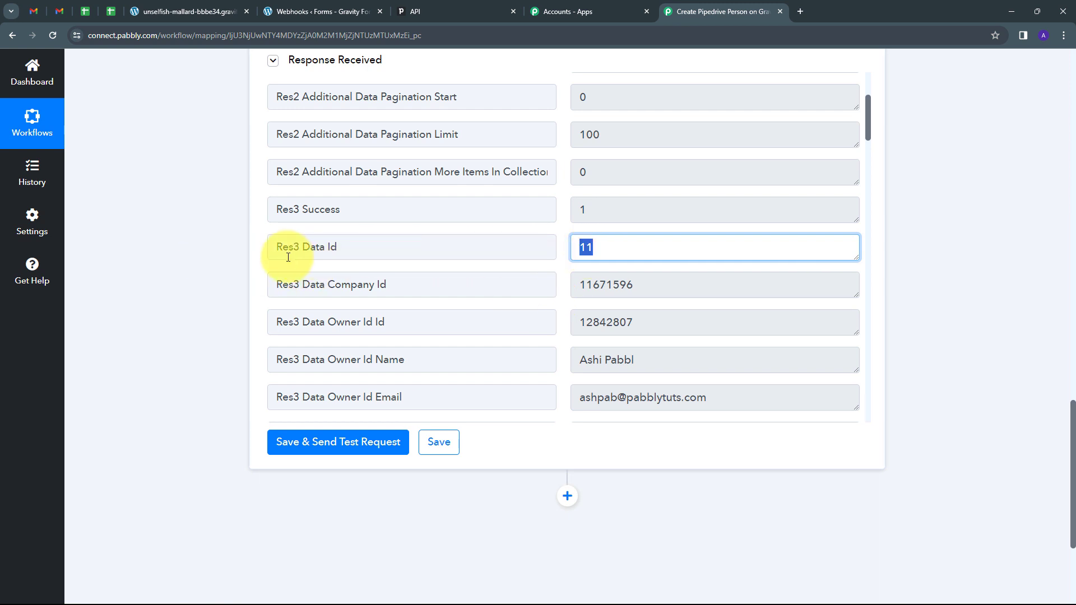
pyautogui.moveTo(300, 247); pyautogui.dragTo(267, 247)
pyautogui.moveTo(602, 250); pyautogui.dragTo(560, 250)
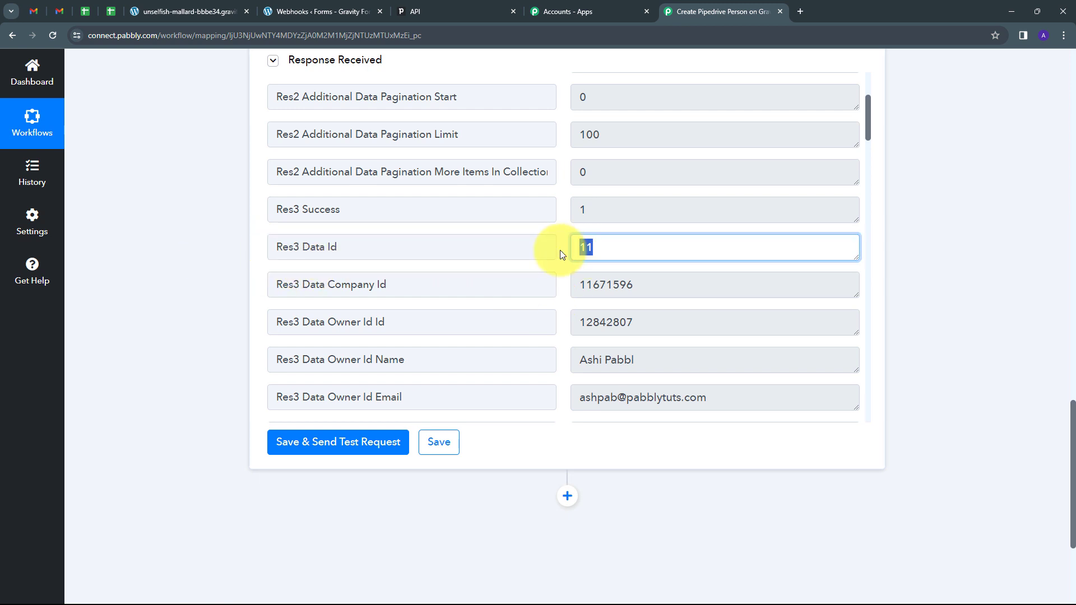
pyautogui.moveTo(344, 250); pyautogui.dragTo(277, 257)
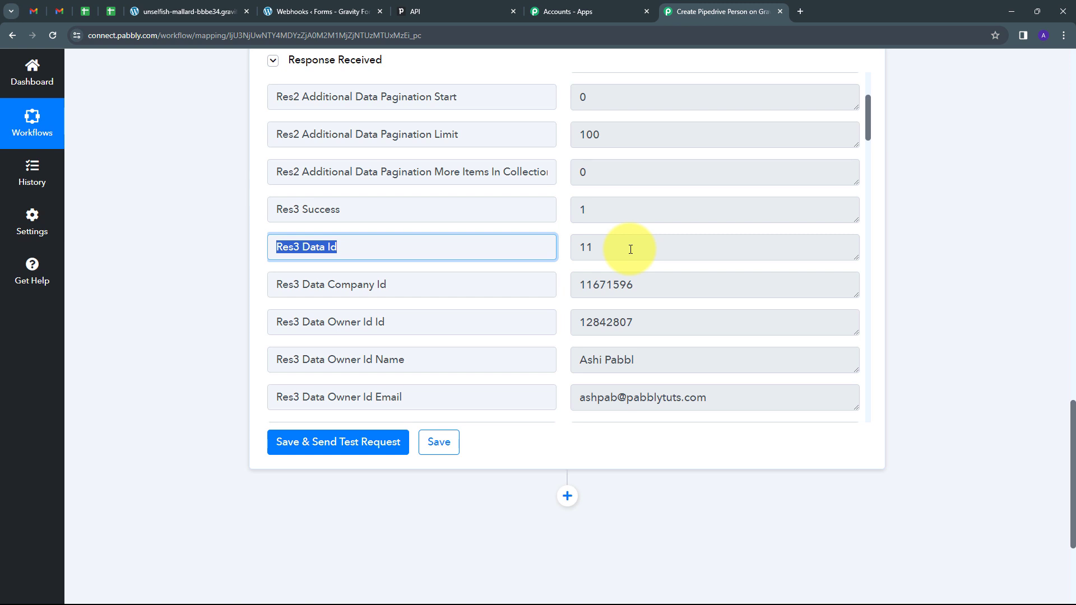
pyautogui.scroll(3, 630, 249)
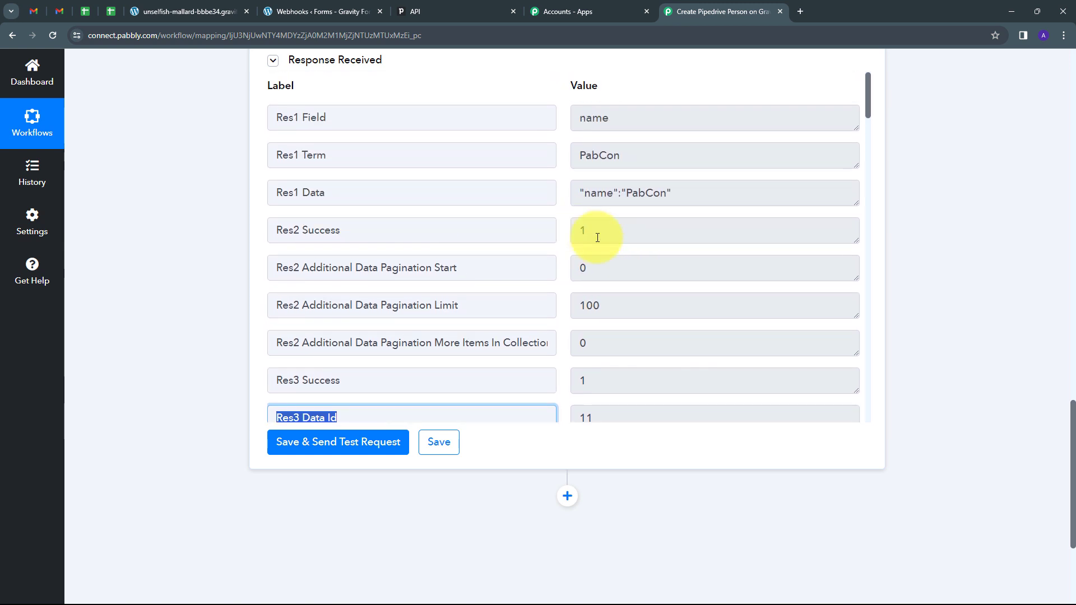
pyautogui.scroll(-1, 611, 264)
pyautogui.scroll(1, 624, 290)
pyautogui.scroll(-1, 625, 291)
pyautogui.click(358, 361)
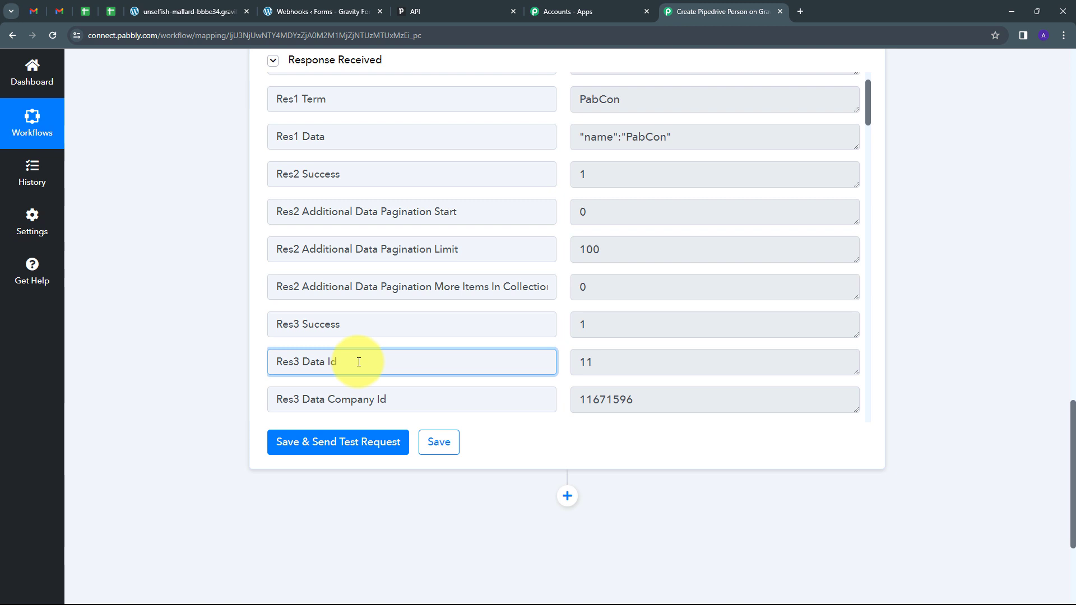
pyautogui.moveTo(280, 361)
pyautogui.mouseDown()
pyautogui.moveTo(360, 361)
pyautogui.moveTo(299, 362)
pyautogui.mouseUp()
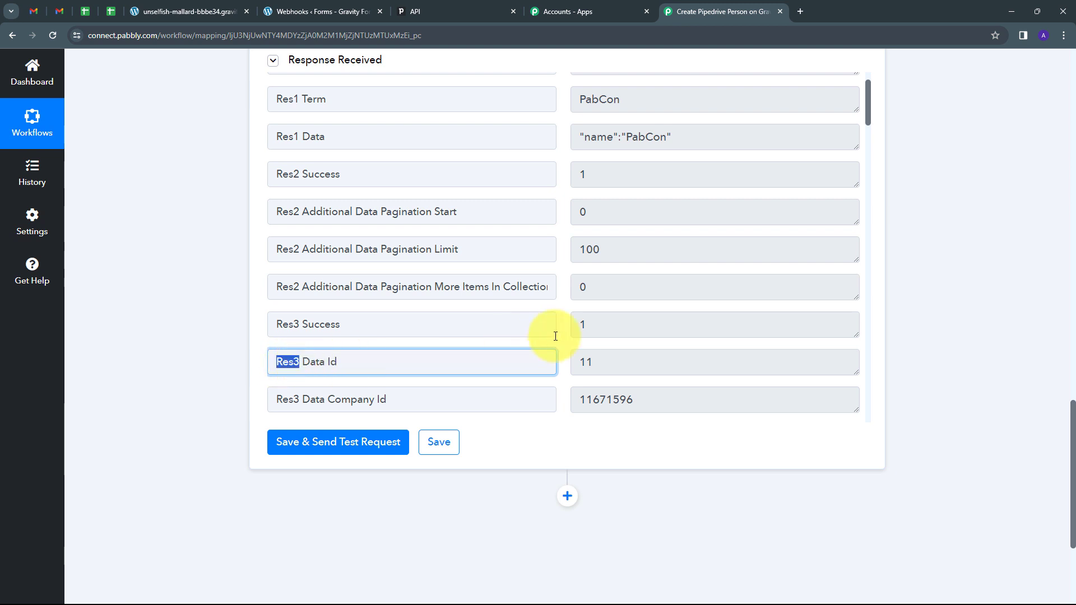
pyautogui.scroll(1, 578, 331)
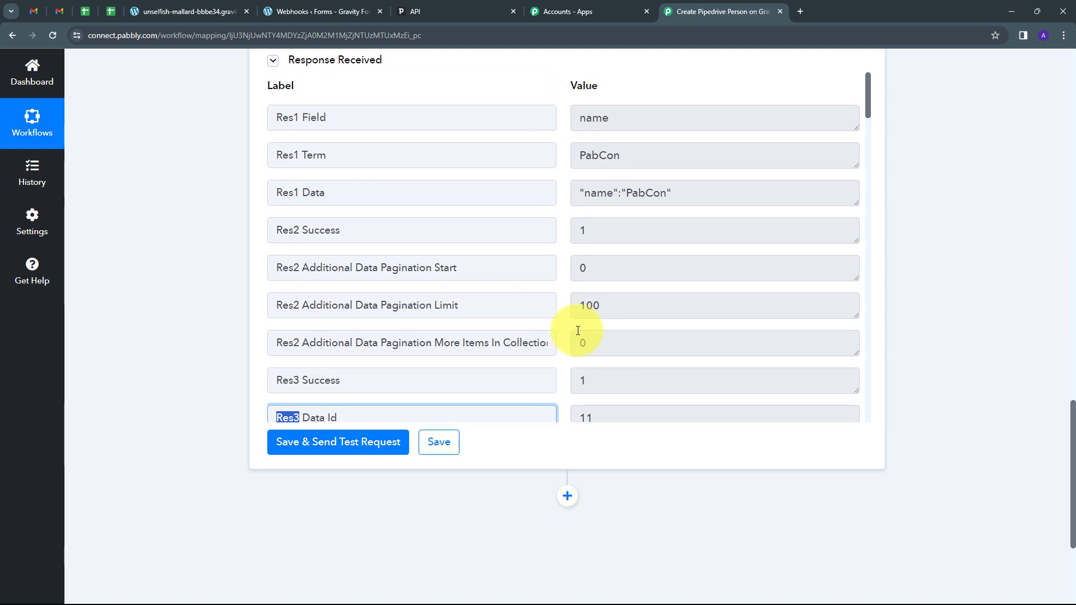
pyautogui.scroll(-1, 336, 392)
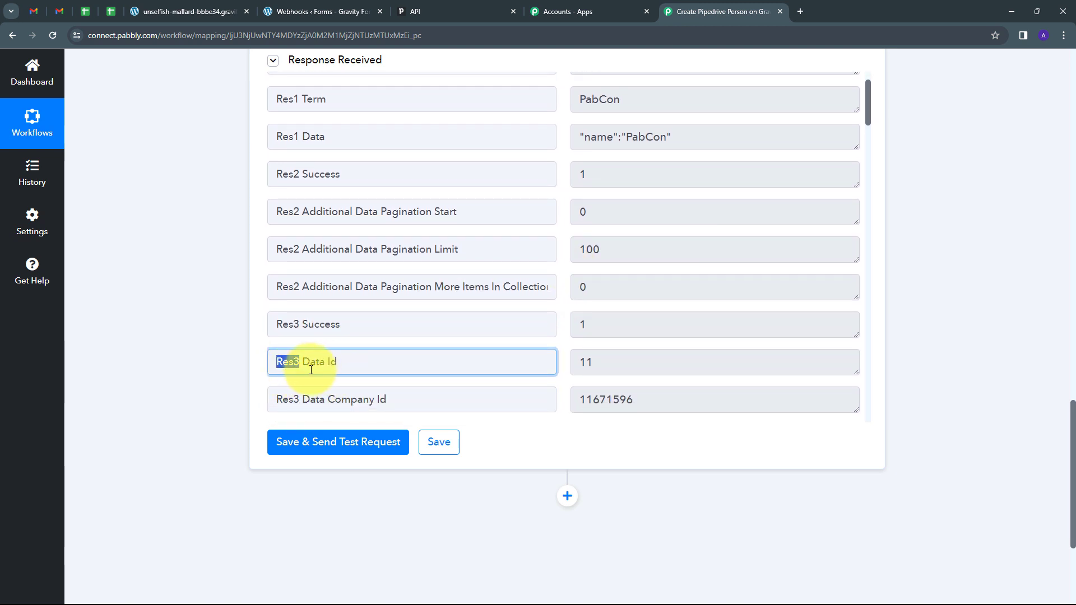
pyautogui.scroll(1, 417, 330)
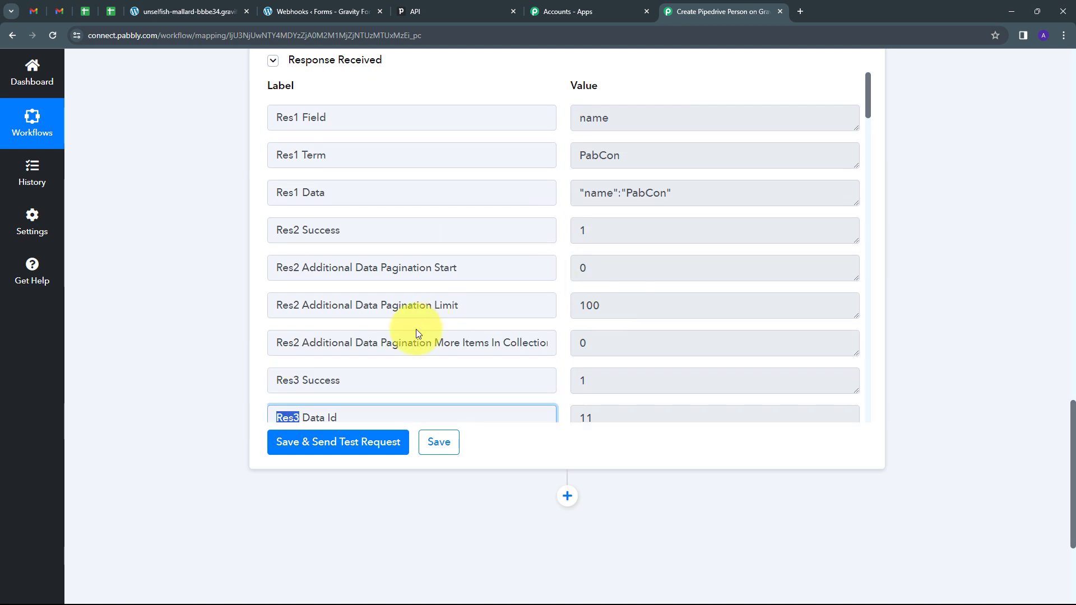
pyautogui.scroll(1, 923, 308)
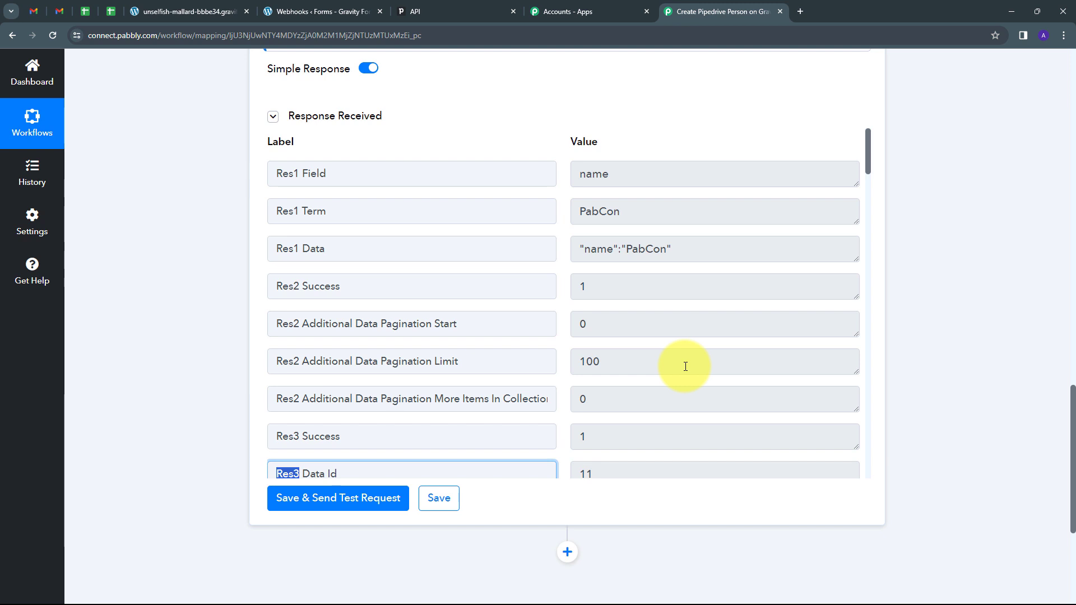
pyautogui.scroll(-3, 686, 367)
pyautogui.scroll(-2, 954, 351)
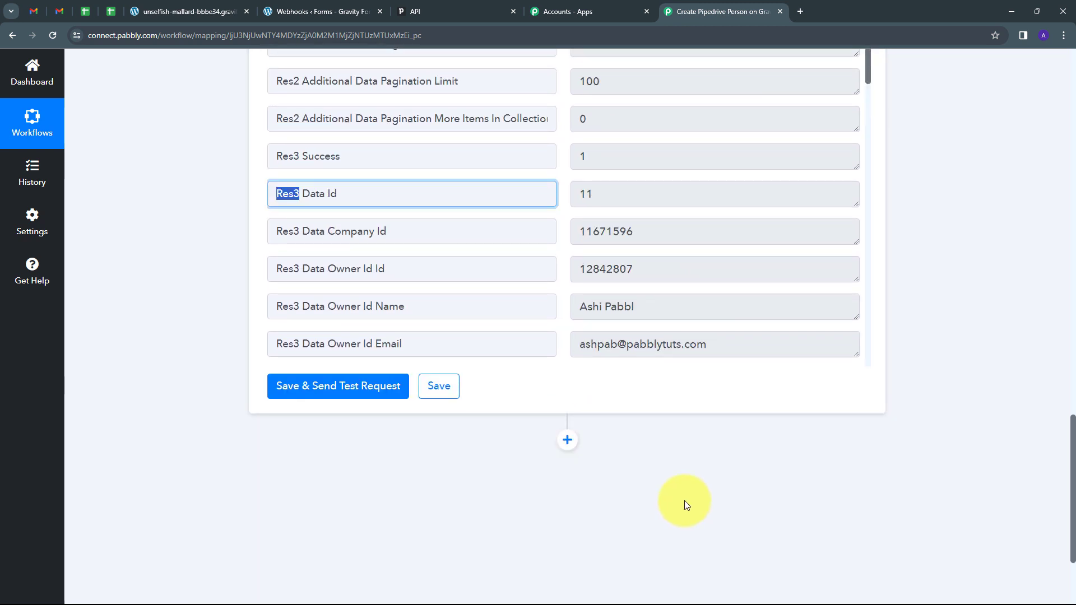
# Step: Add a Router step after the organization step with the Conditionally Run action event
pyautogui.click(570, 441)
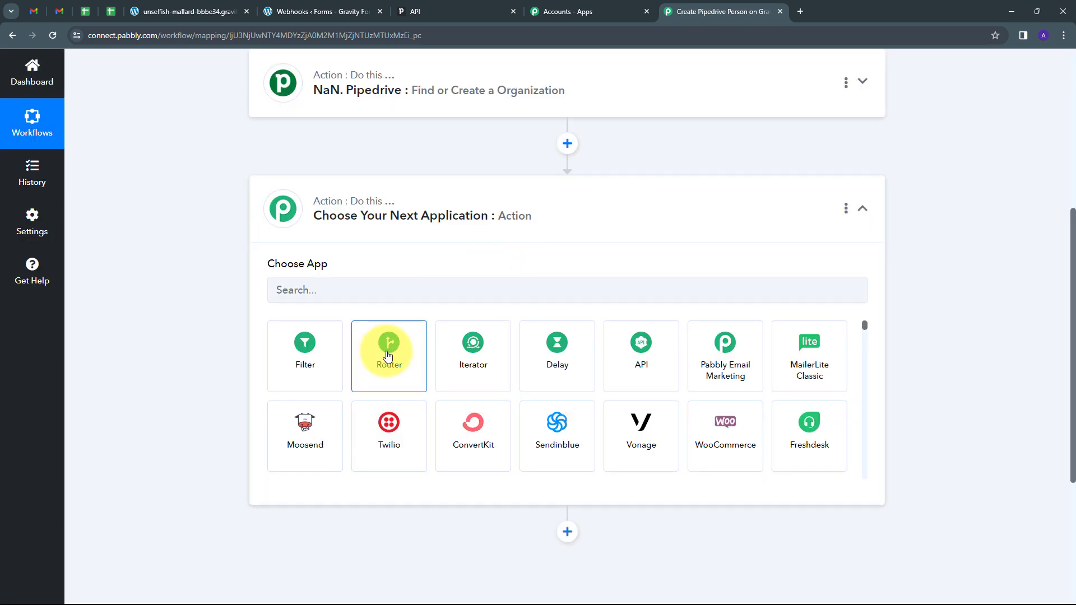
pyautogui.click(388, 355)
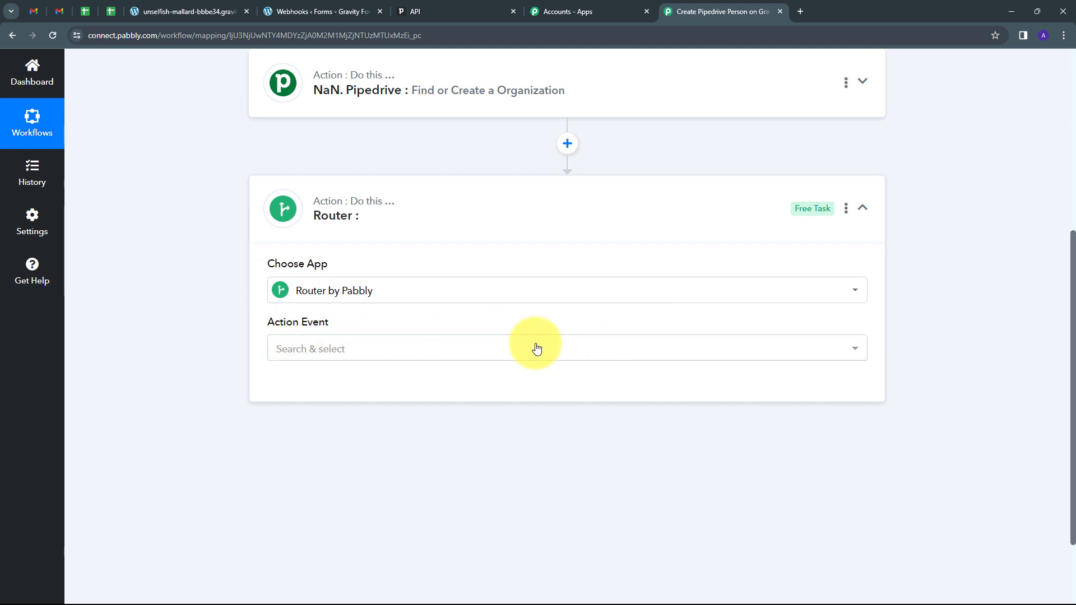
pyautogui.click(498, 350)
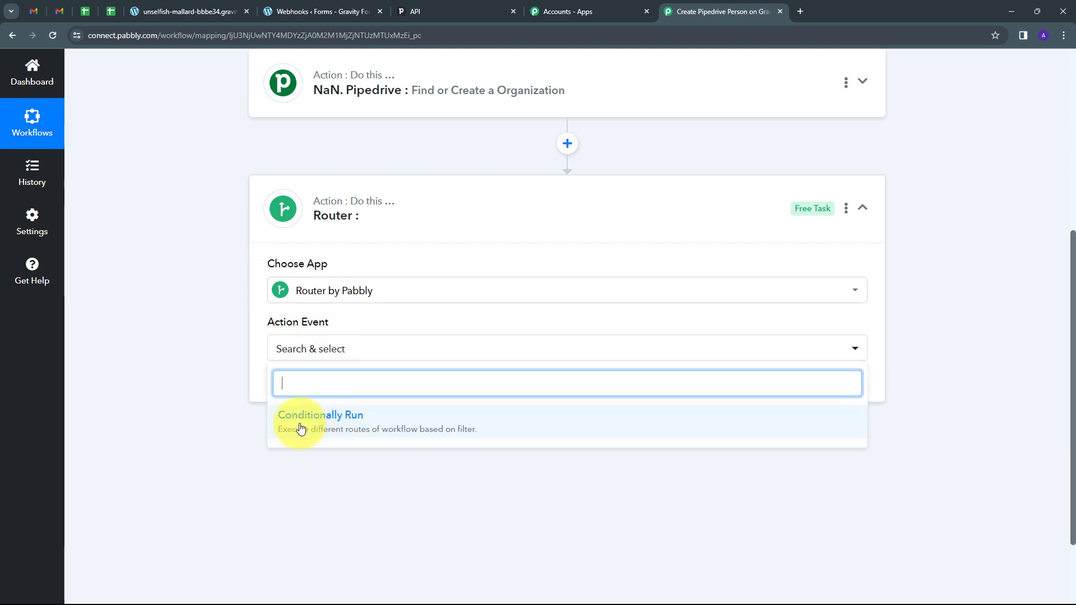
pyautogui.click(360, 424)
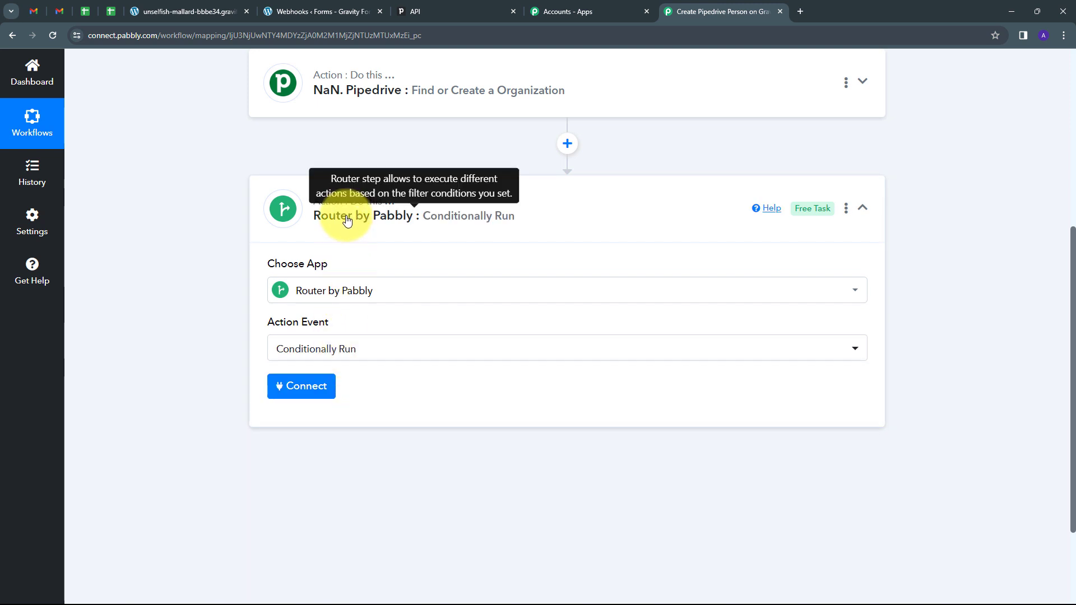
pyautogui.click(292, 387)
pyautogui.scroll(-2, 487, 372)
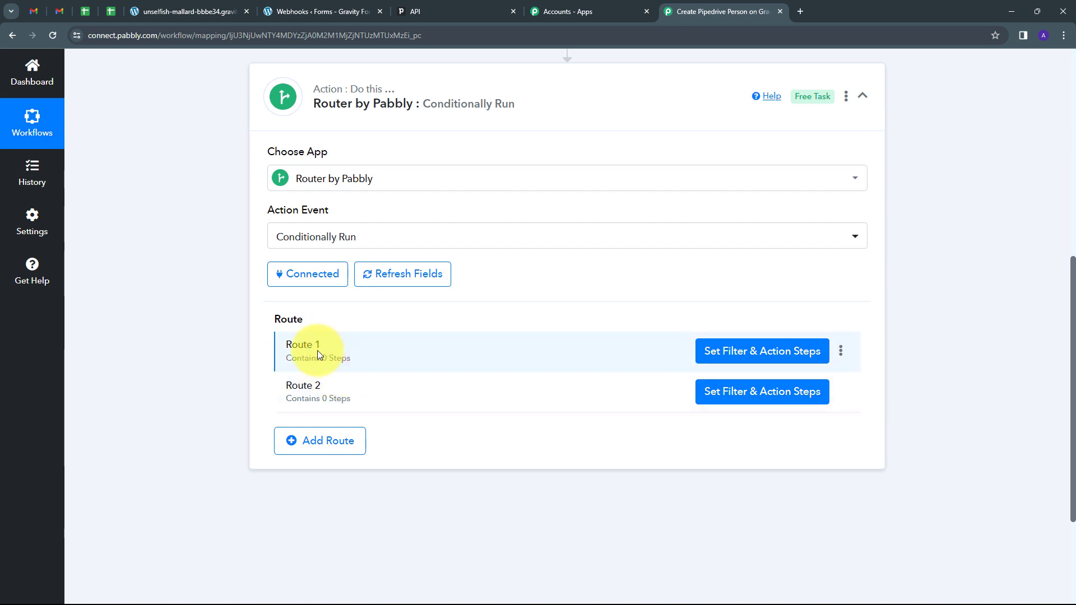
# Step: Rename Route 1 to 'Organisation already exist' and Route 2 to 'Organisation Created'
pyautogui.click(840, 354)
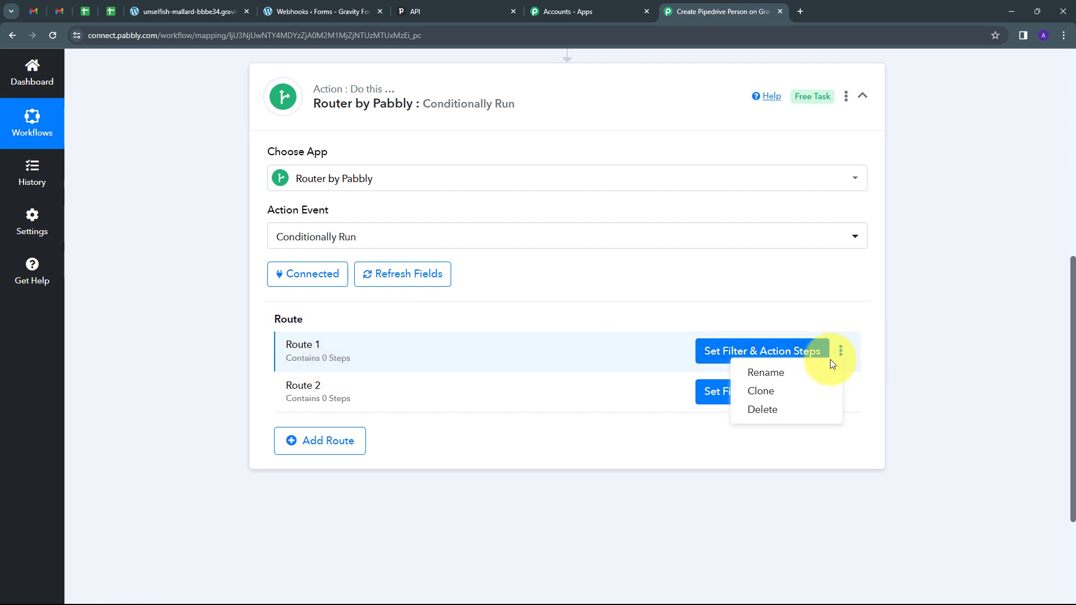
pyautogui.click(785, 374)
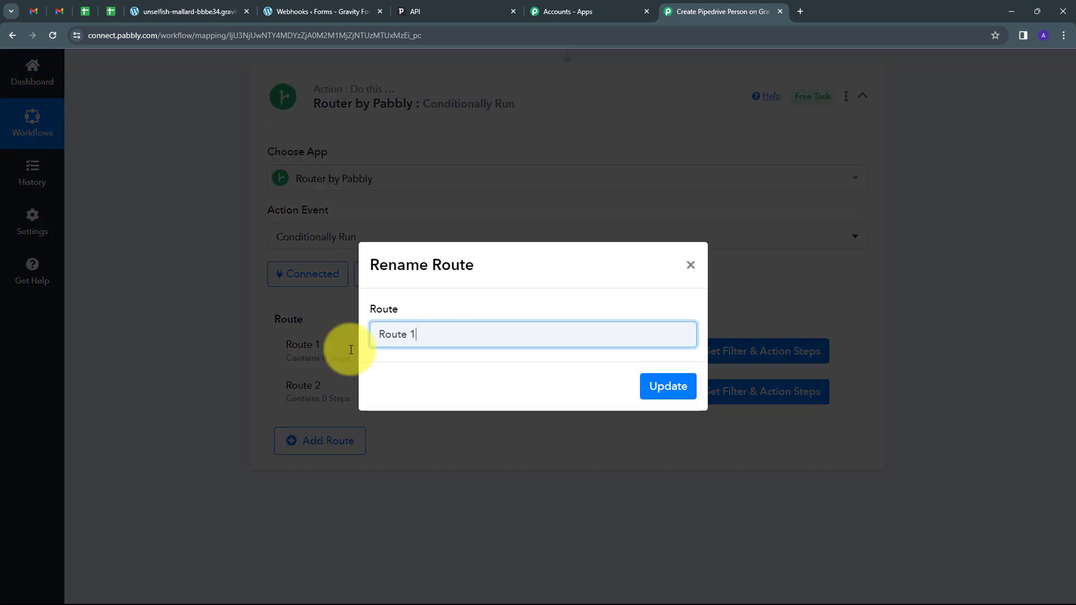
pyautogui.hotkey('ctrl', 'a')
pyautogui.press('BackSpace')
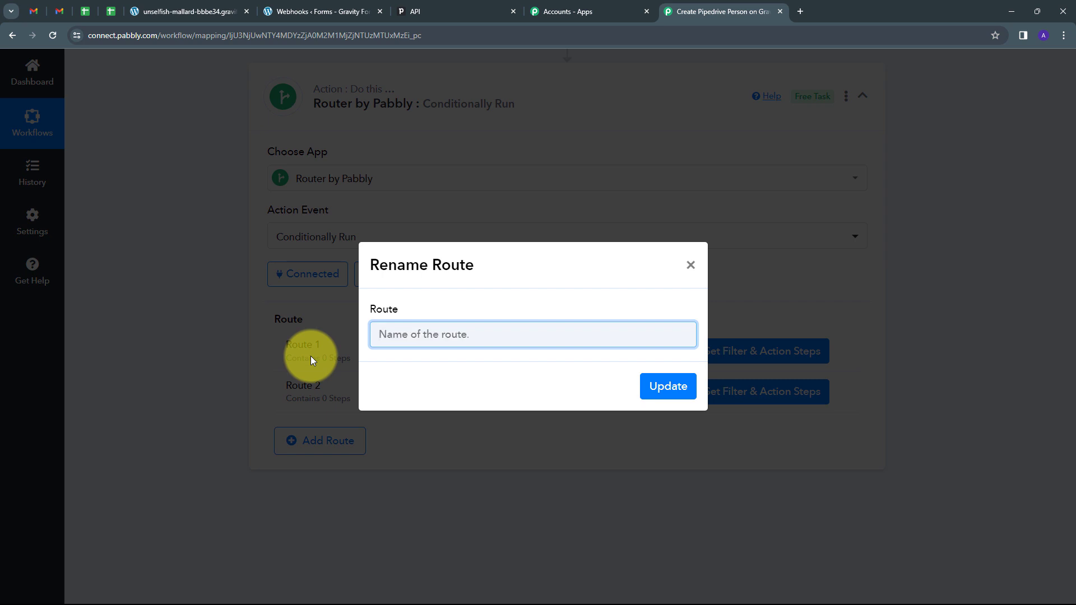
pyautogui.write('Organisation already exist')
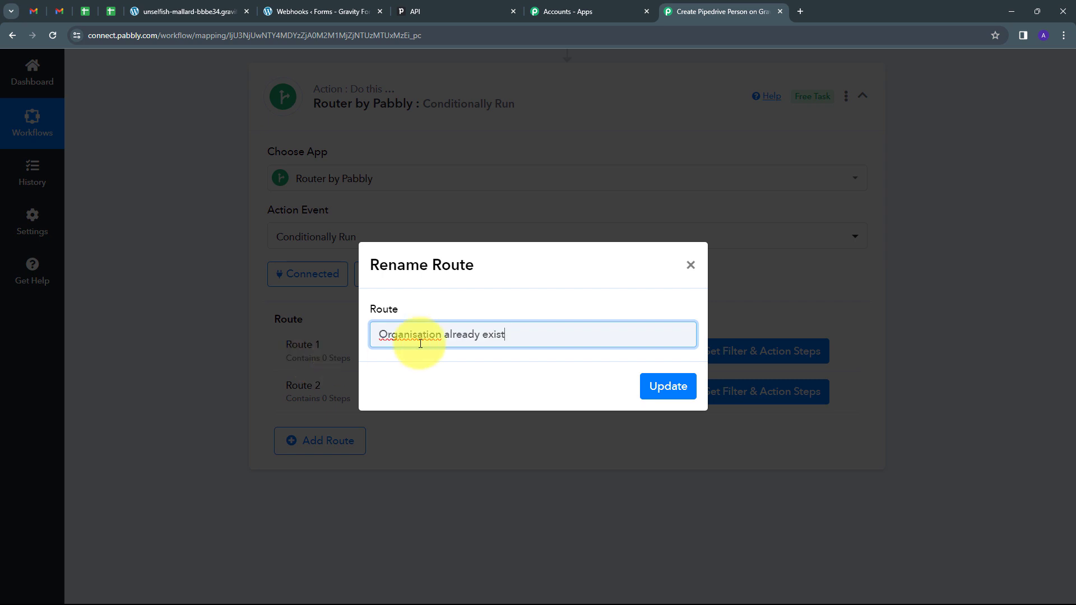
pyautogui.click(654, 387)
pyautogui.moveTo(295, 403)
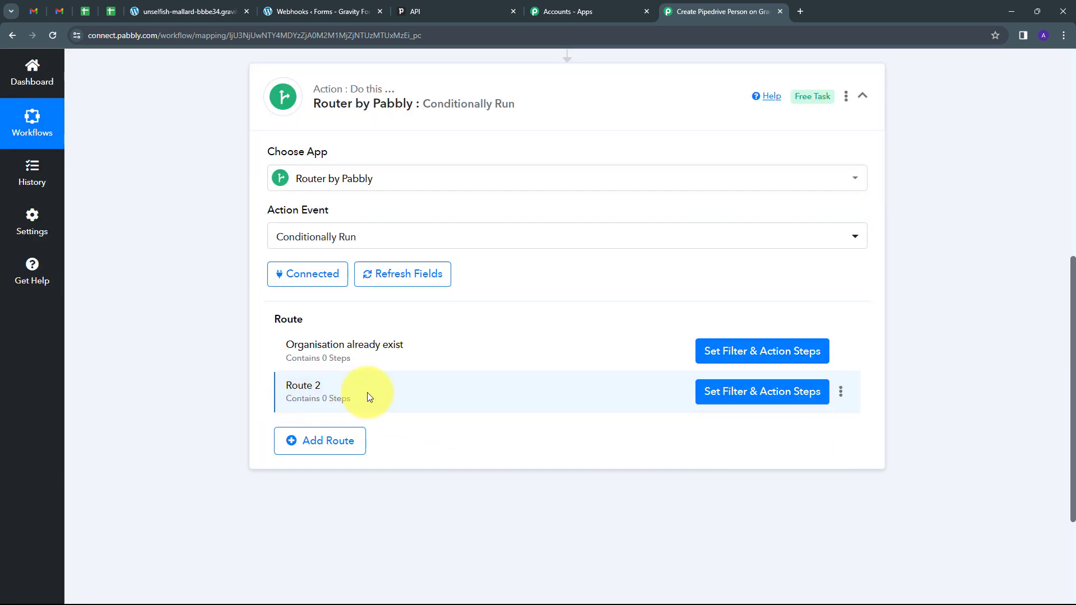
pyautogui.click(843, 394)
pyautogui.click(774, 414)
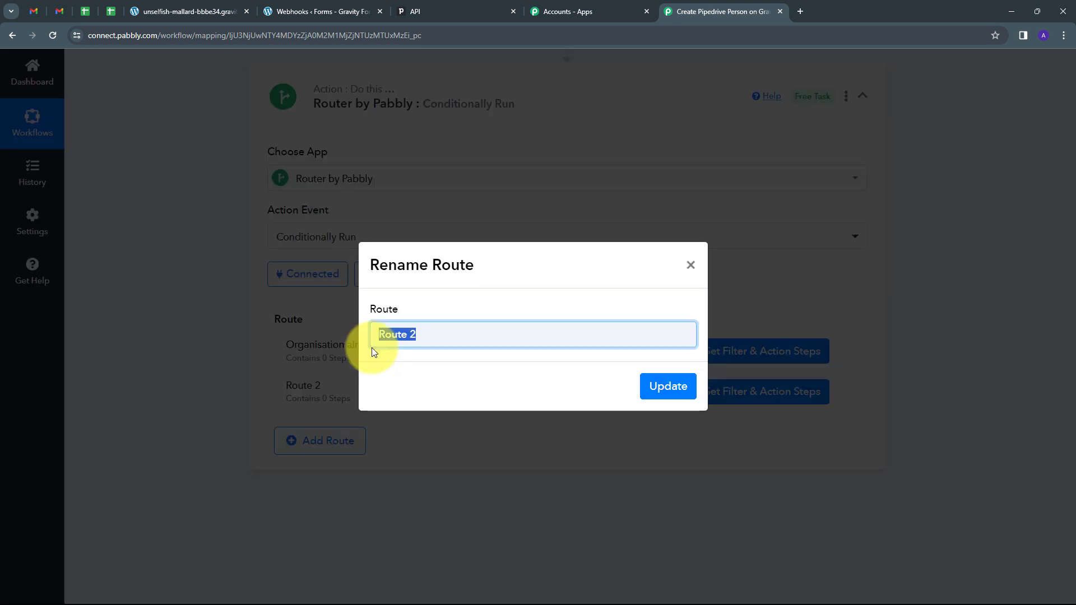
pyautogui.write('Organisation Created')
pyautogui.click(653, 387)
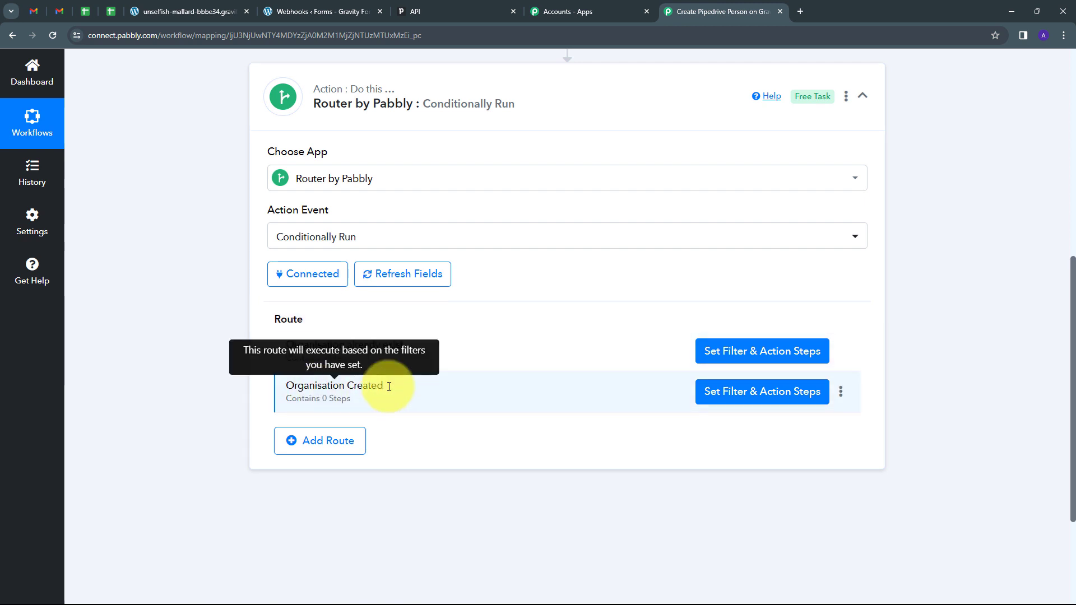
# Step: Open the filter and action step setup for the Organisation Created route
pyautogui.scroll(5, 450, 344)
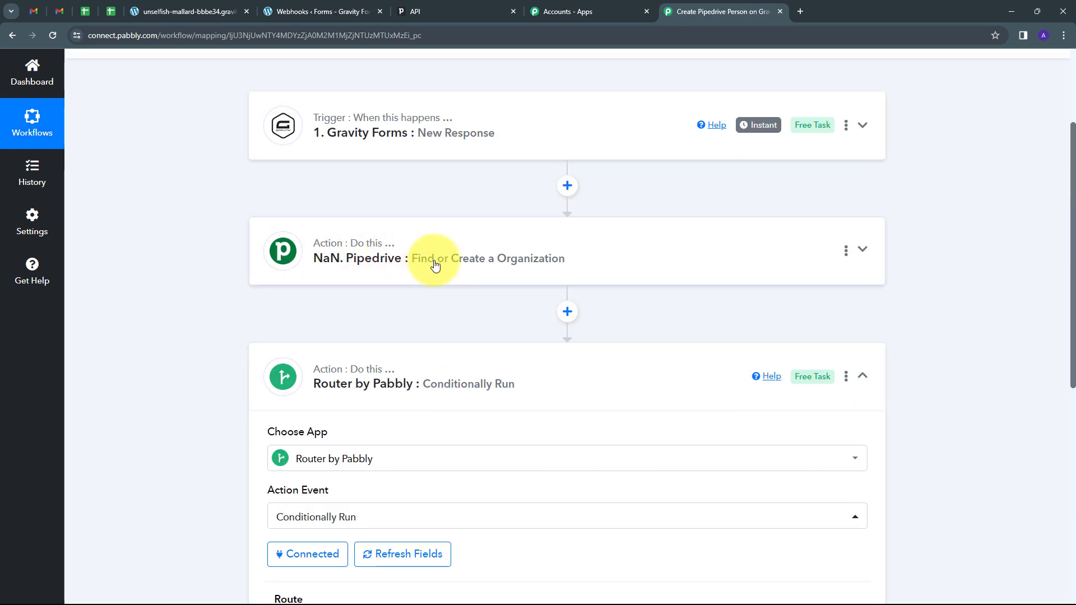
pyautogui.scroll(-5, 449, 325)
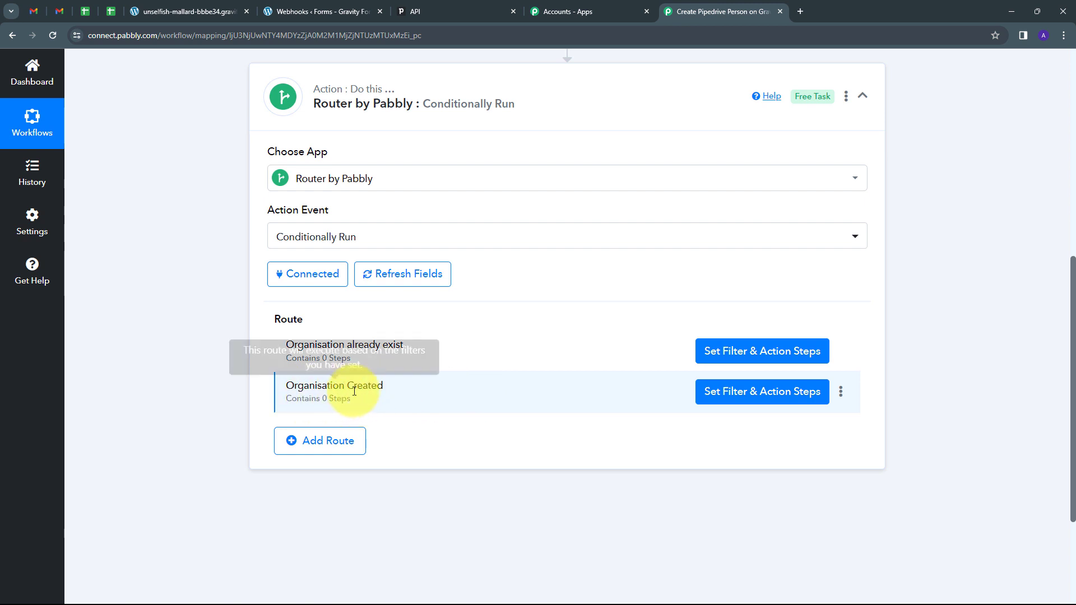
pyautogui.click(755, 393)
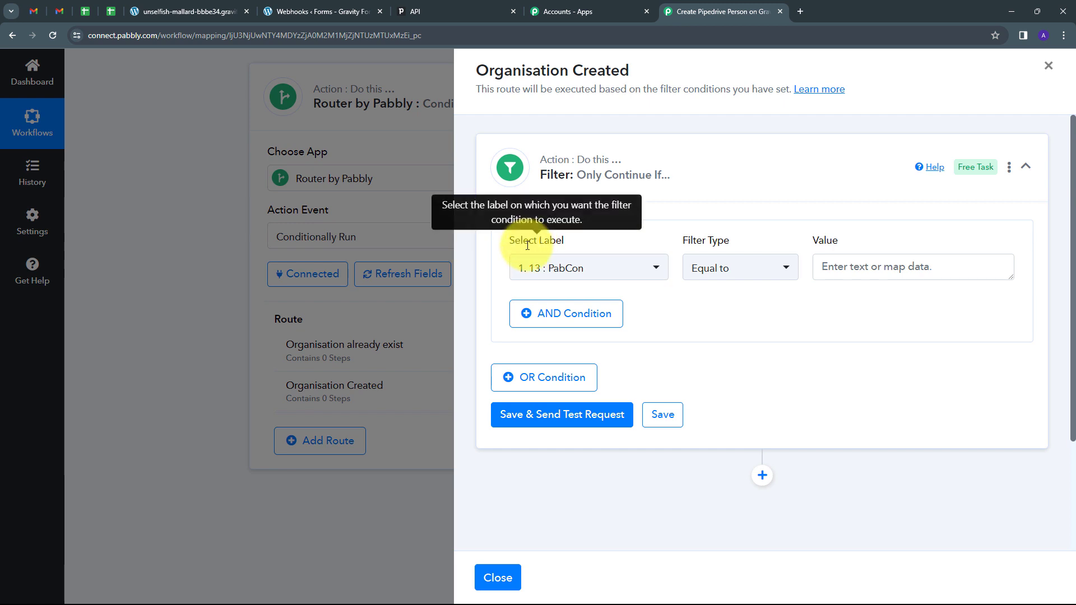
# Step: Filter the route on the Pipedrive step's Res3 Data Id with the Exists condition
pyautogui.click(635, 270)
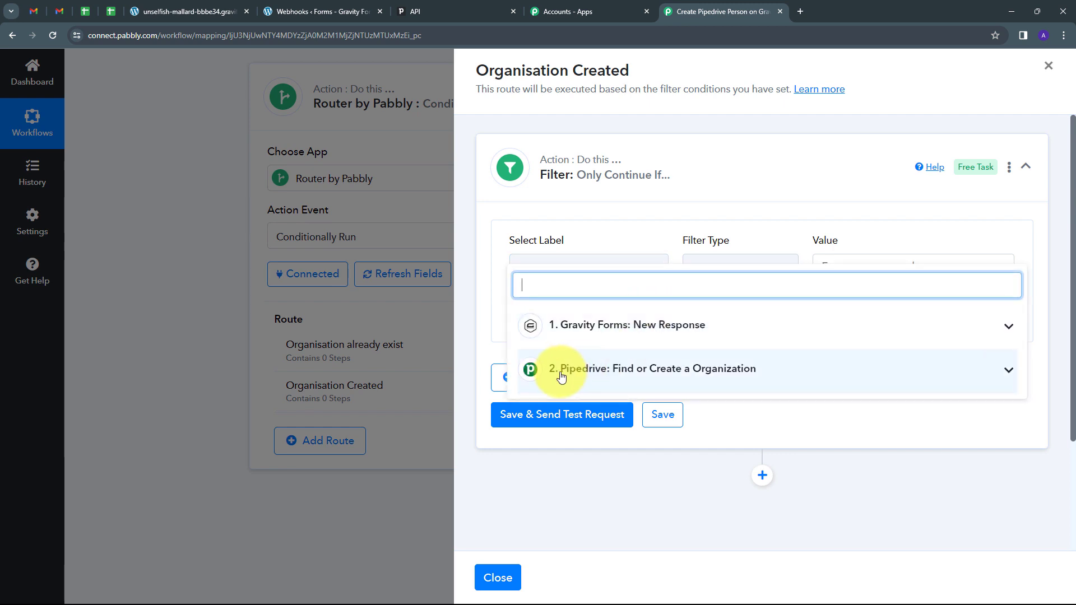
pyautogui.click(765, 375)
pyautogui.scroll(-5, 680, 379)
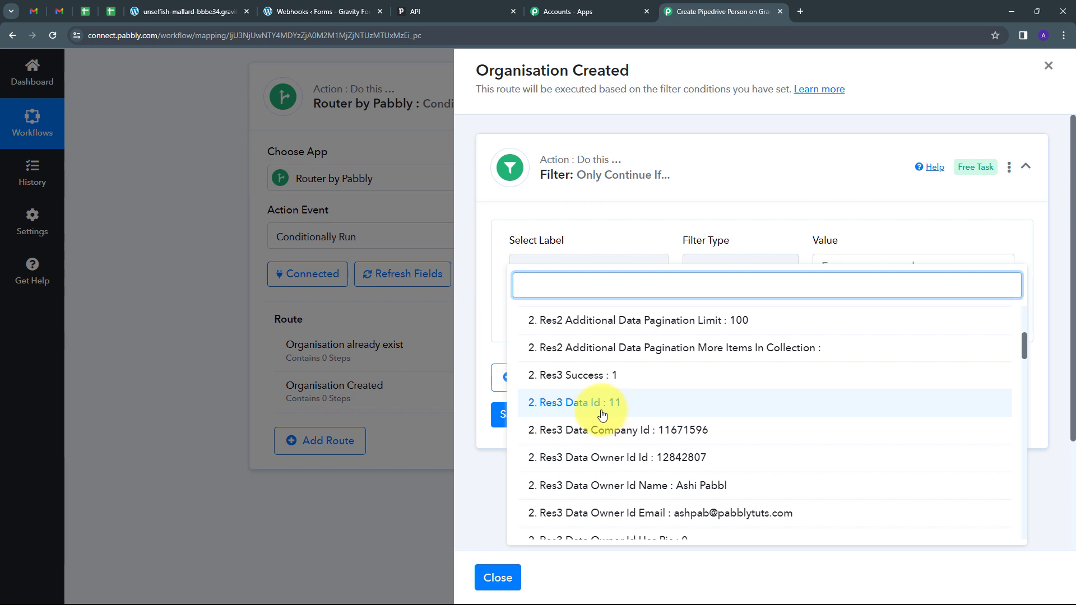
pyautogui.click(597, 414)
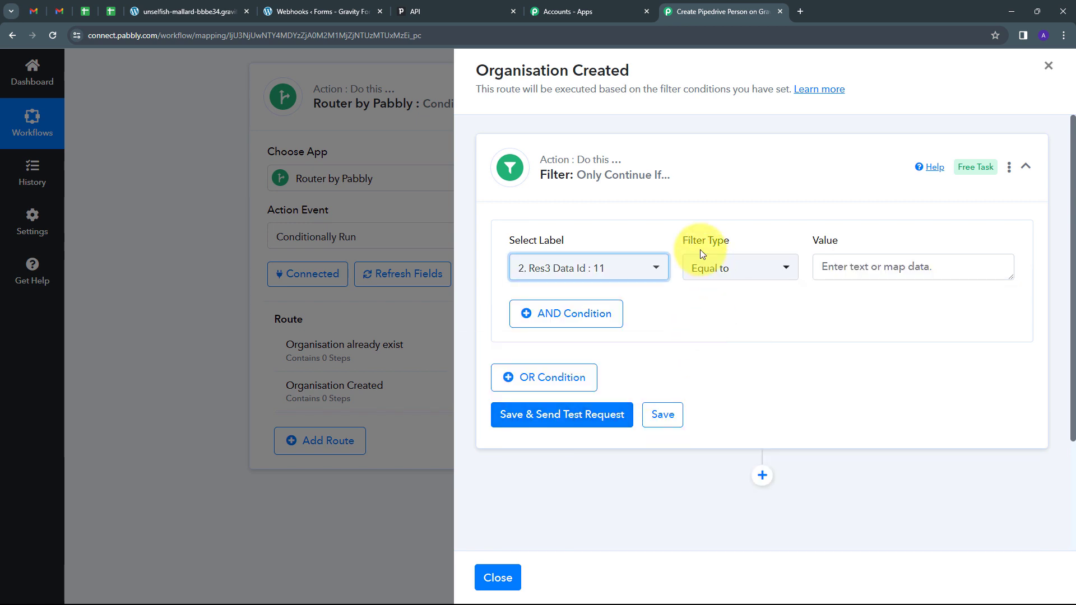
pyautogui.click(781, 270)
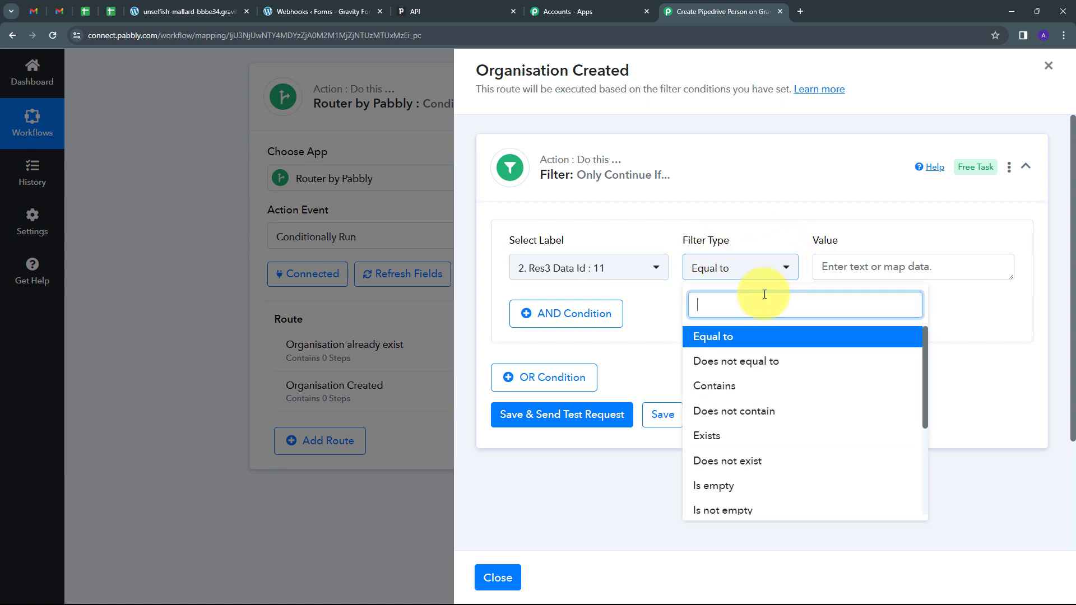
pyautogui.click(721, 443)
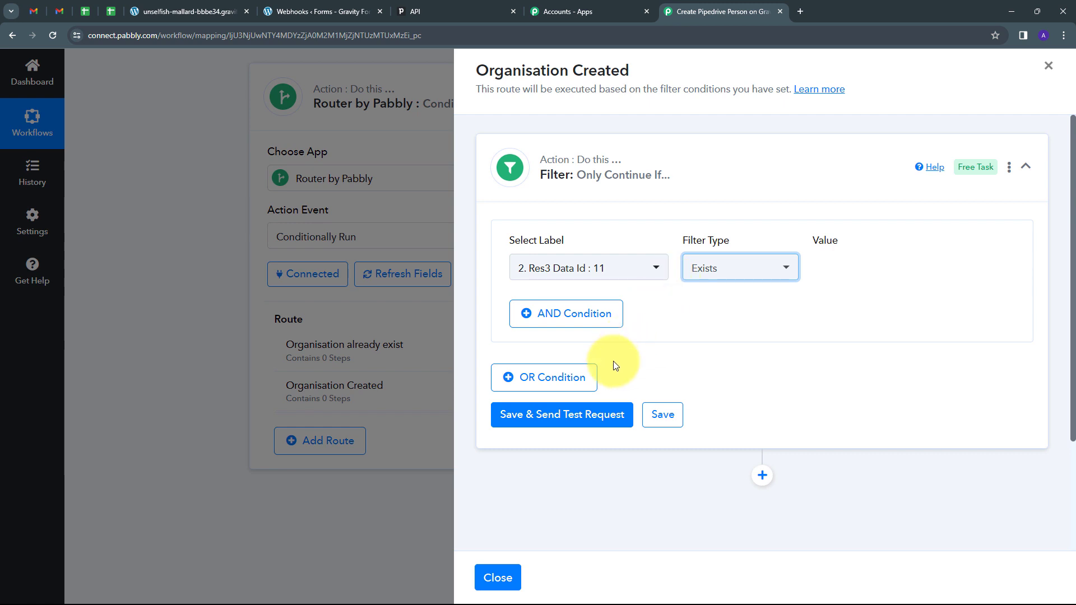
# Step: Save the filter and test it, confirming the condition returns true
pyautogui.click(555, 416)
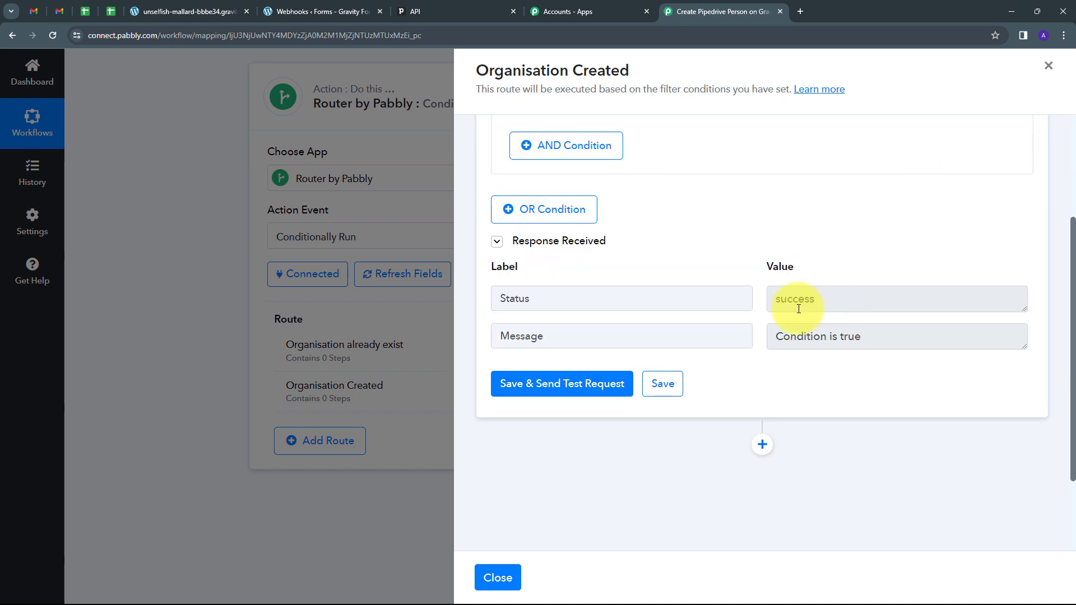
pyautogui.moveTo(842, 299); pyautogui.dragTo(774, 298)
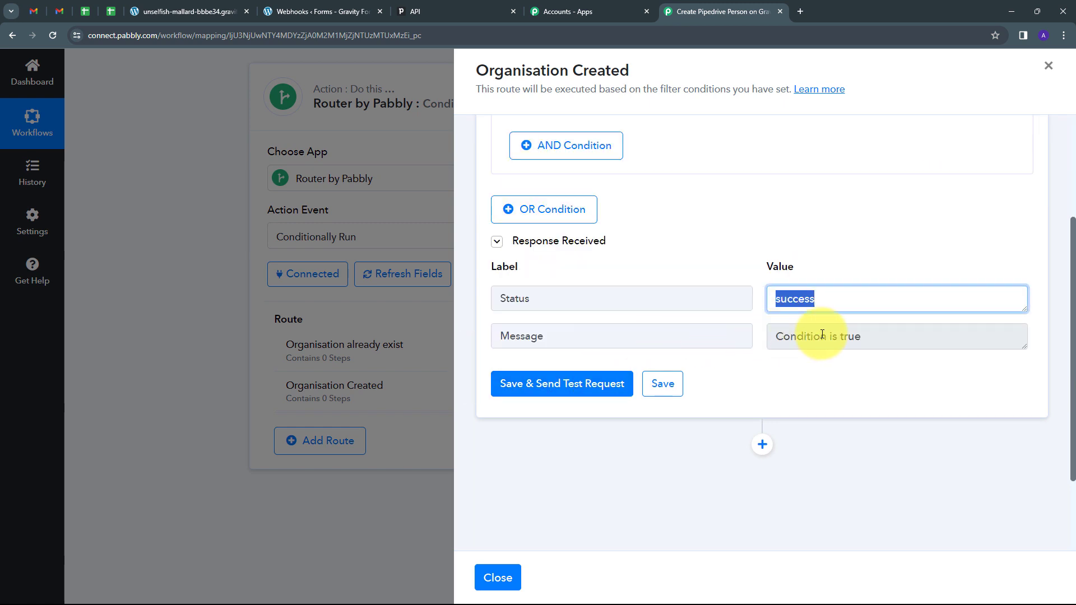
pyautogui.scroll(3, 729, 303)
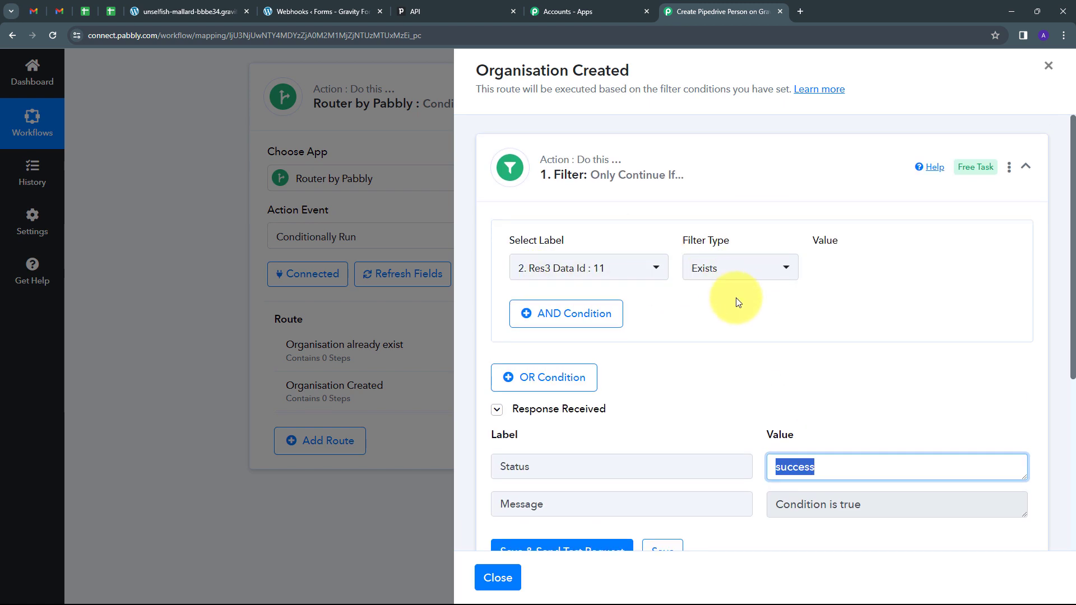
pyautogui.scroll(-4, 864, 295)
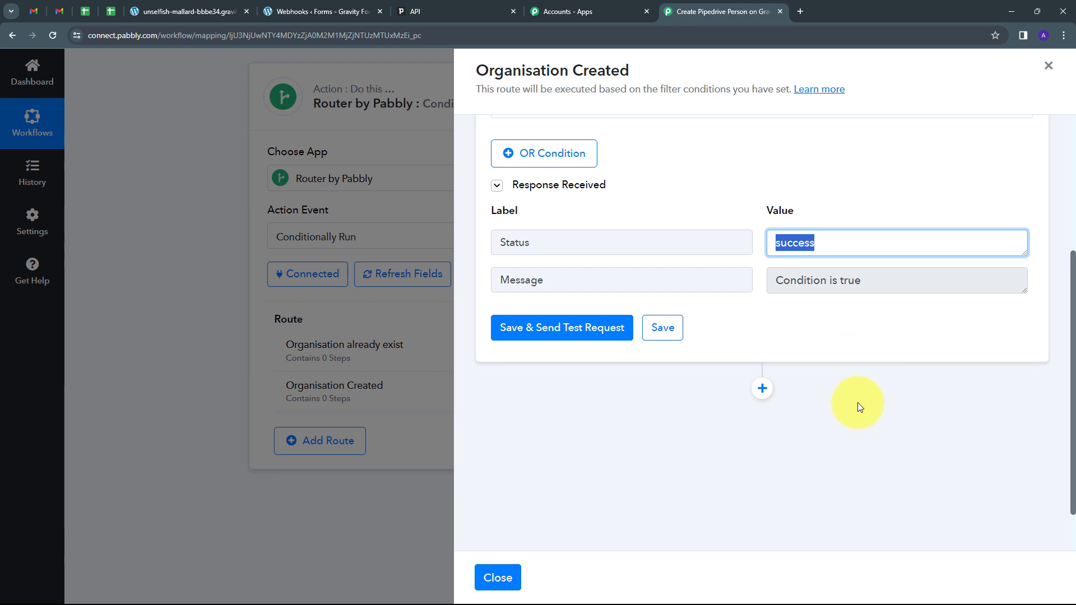
# Step: Add a Pipedrive Create a Person action using the existing Pipedrive #2 connection
pyautogui.click(763, 390)
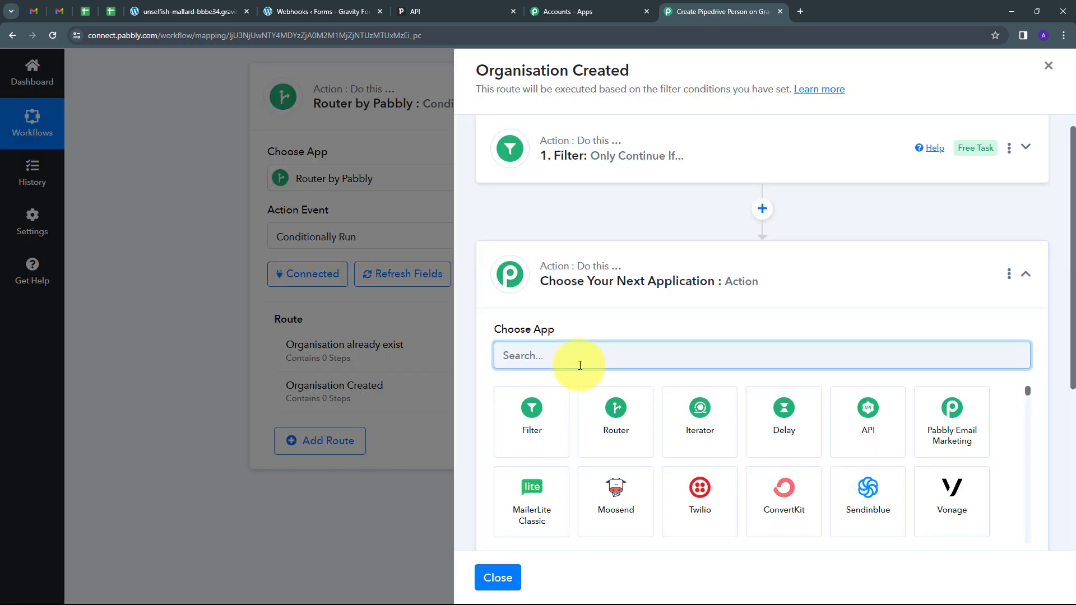
pyautogui.write('Pipedrive')
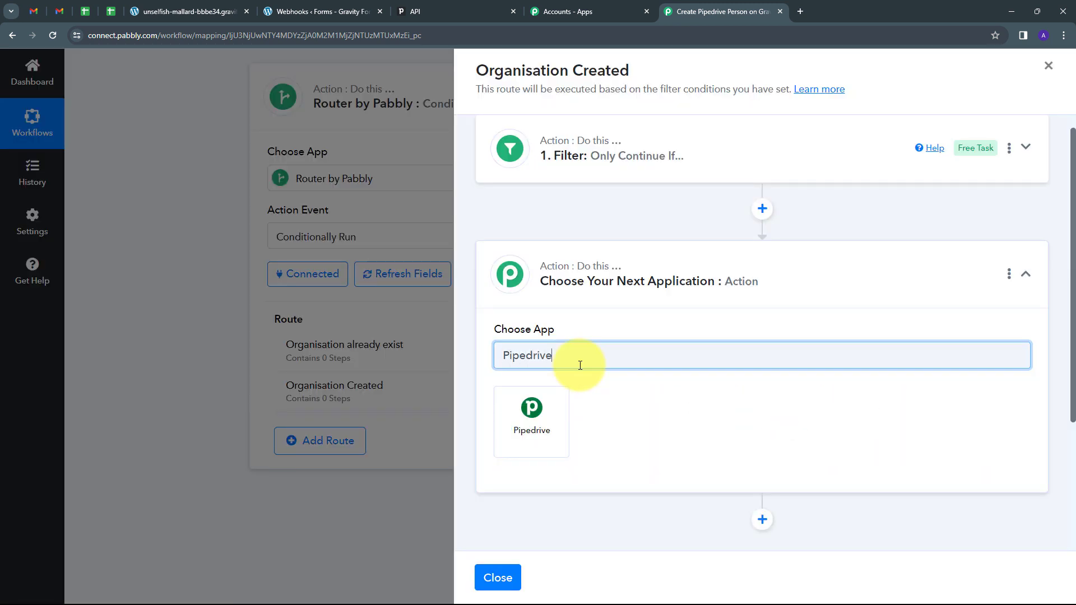
pyautogui.click(530, 405)
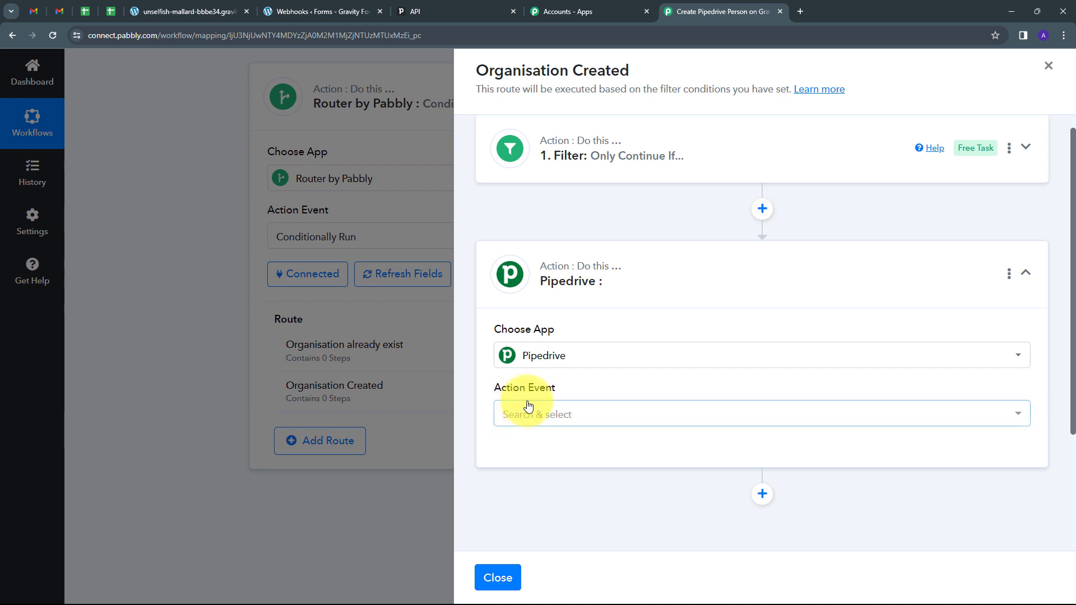
pyautogui.click(733, 420)
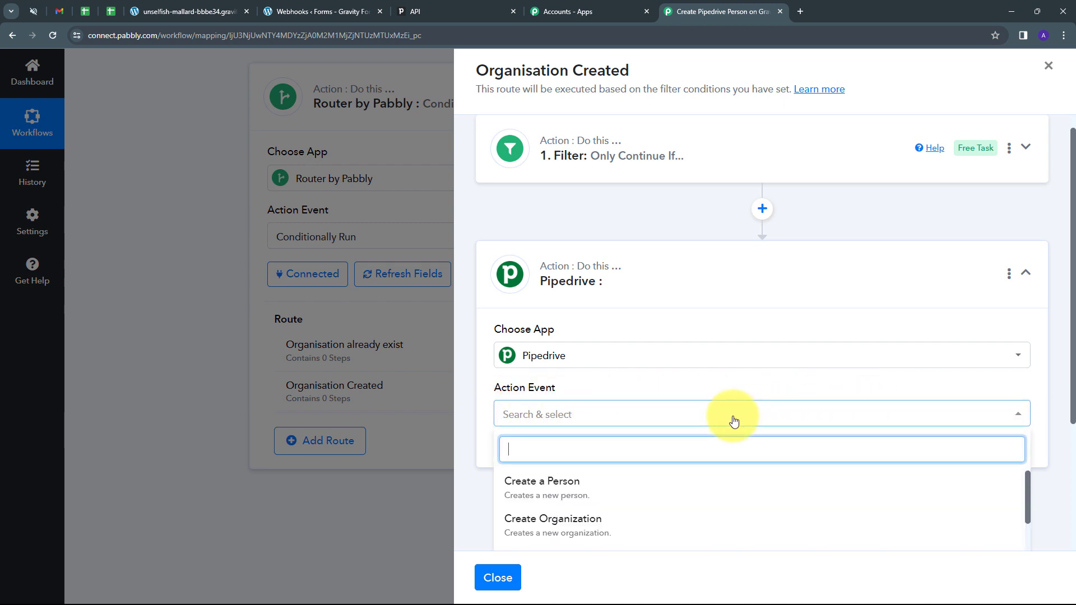
pyautogui.click(561, 491)
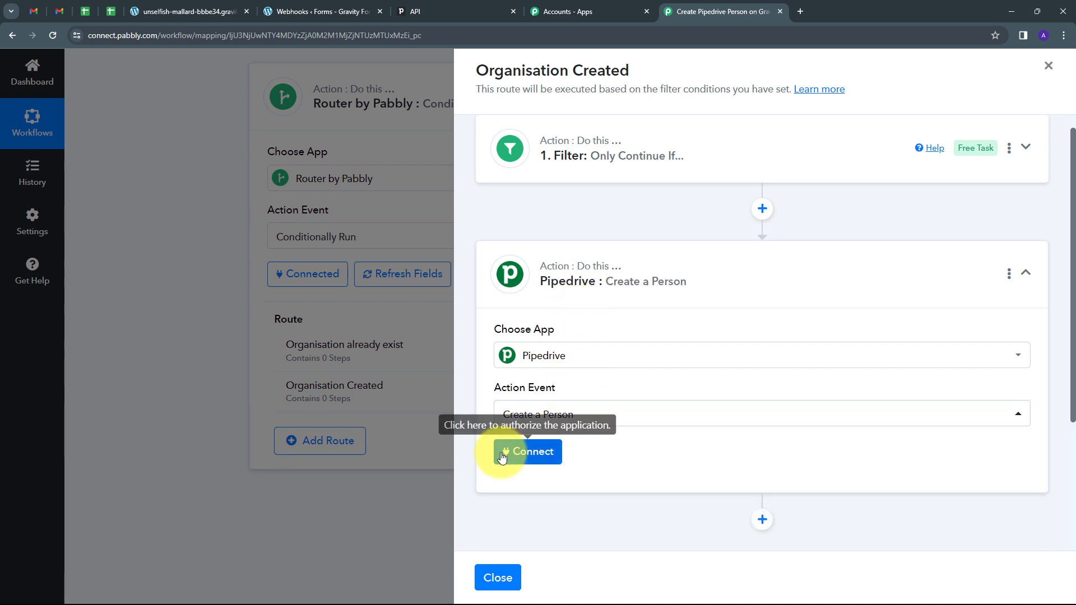
pyautogui.click(535, 454)
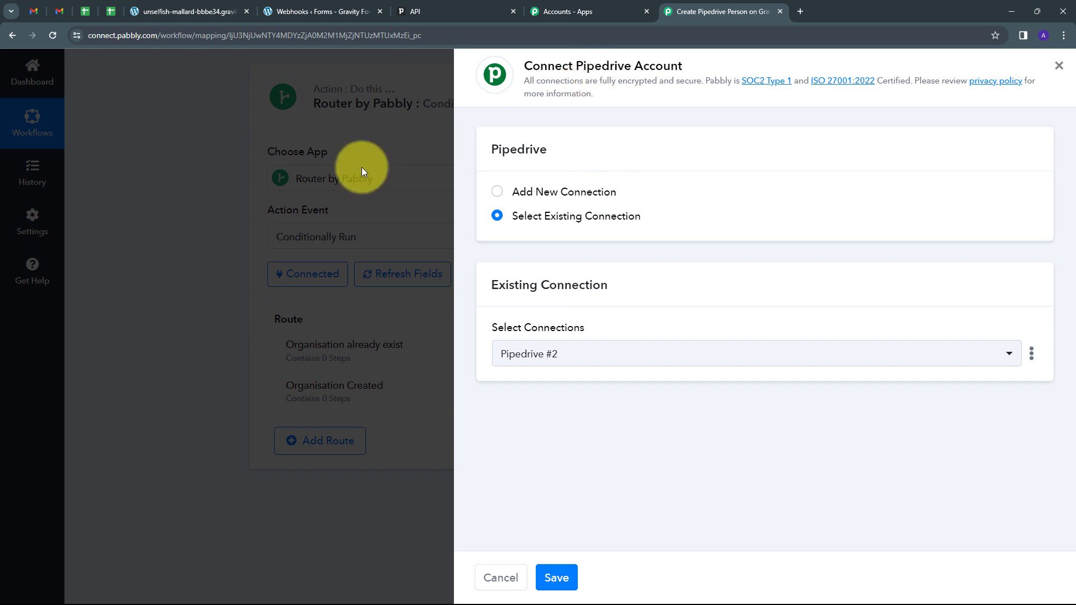
pyautogui.click(556, 578)
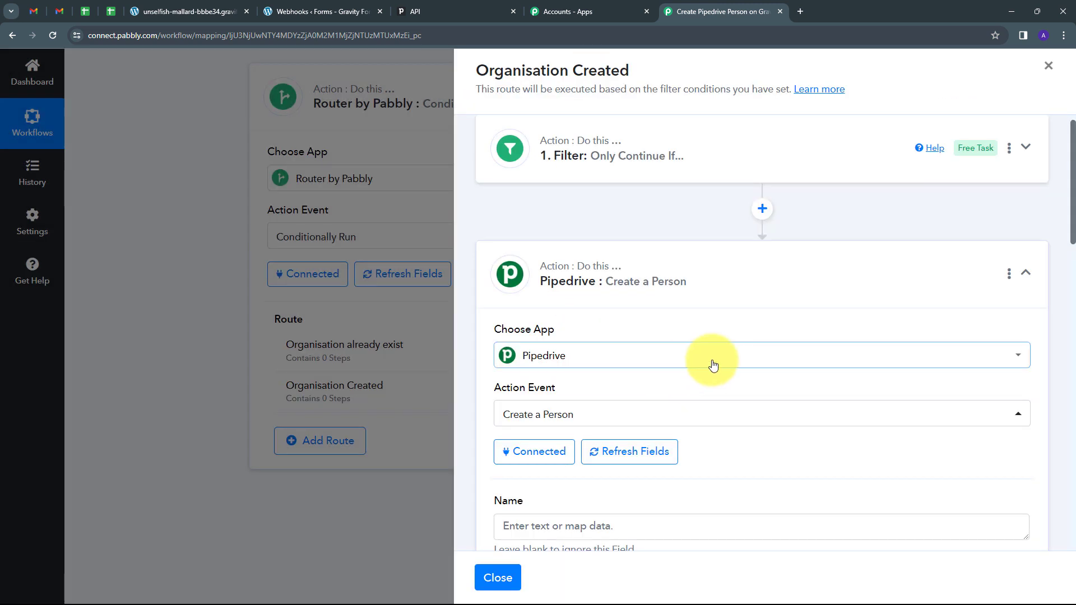
pyautogui.scroll(-10, 797, 365)
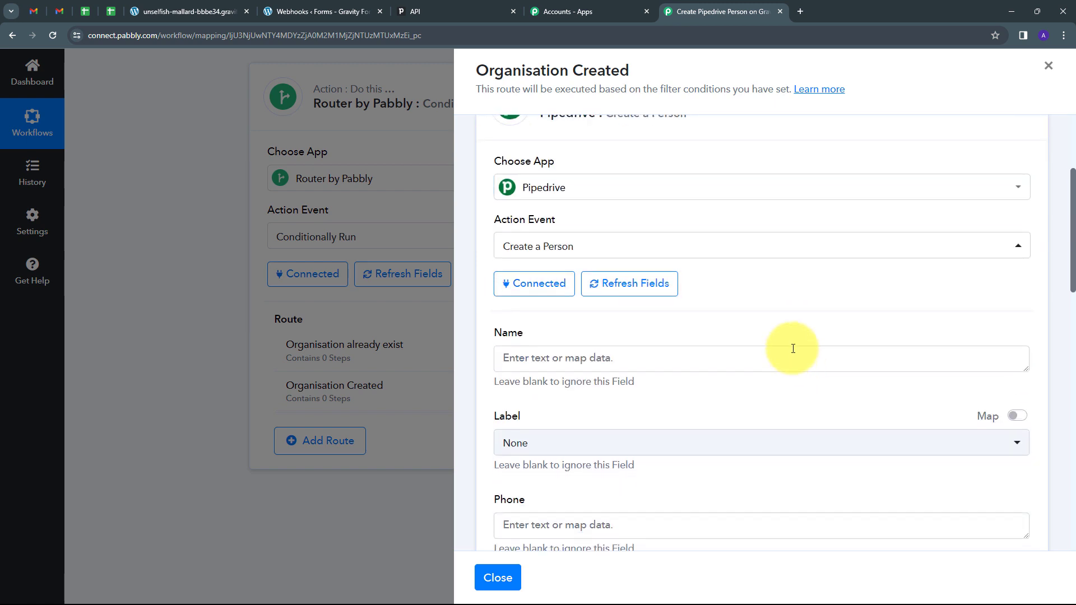
pyautogui.scroll(6, 784, 338)
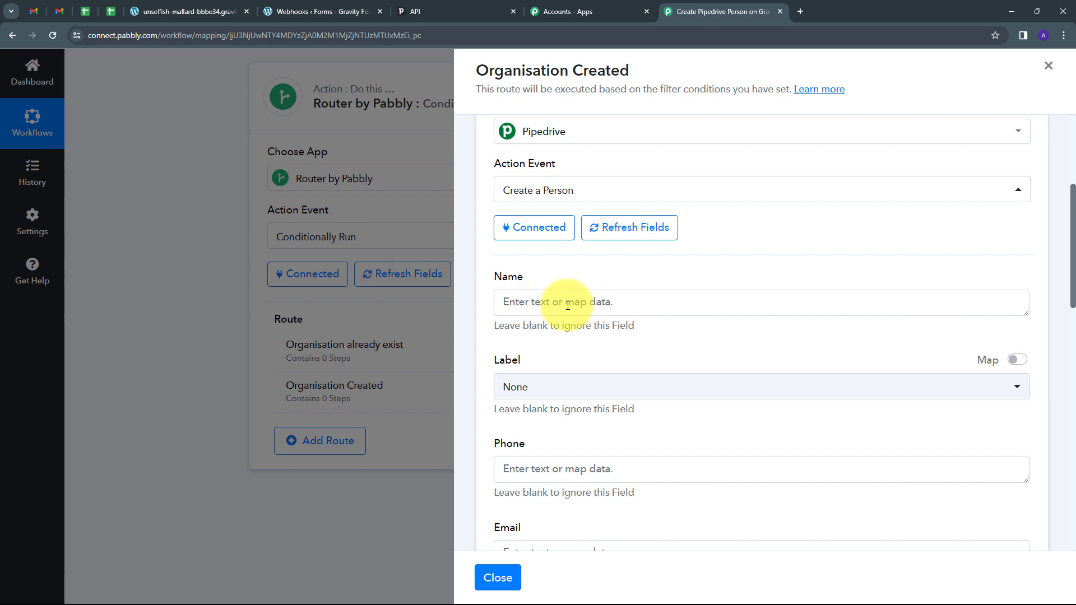
# Step: Map the Gravity Forms Test and User values into the Name field
pyautogui.click(546, 302)
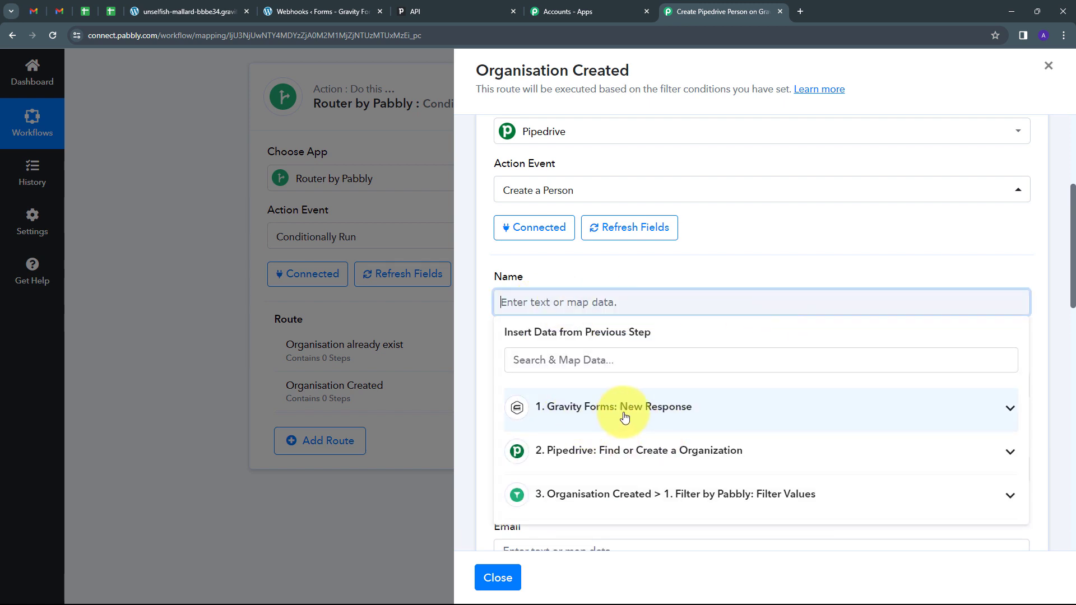
pyautogui.click(716, 412)
pyautogui.scroll(-10, 672, 453)
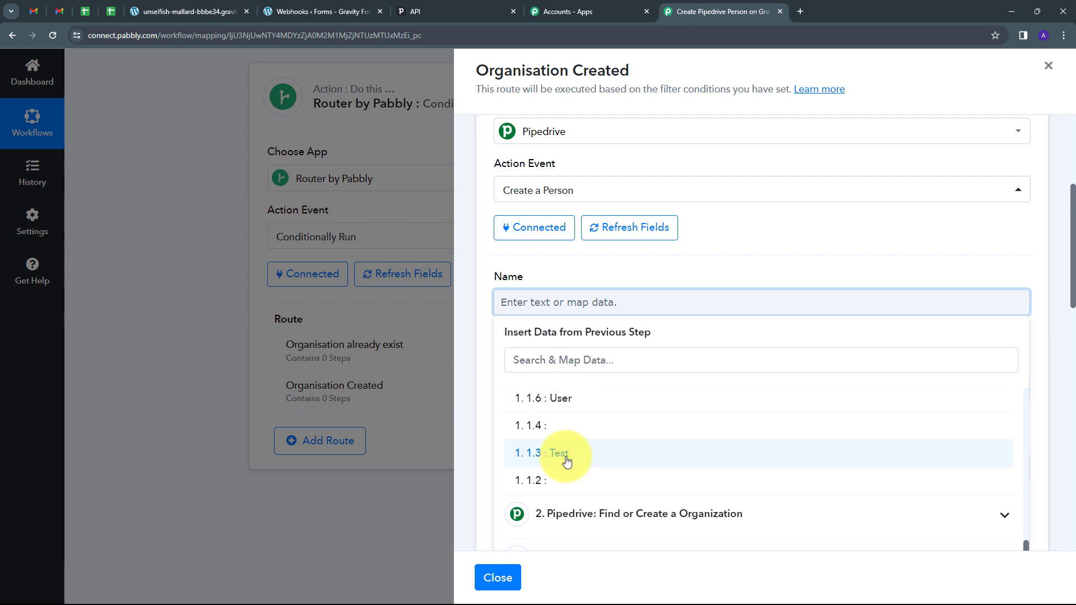
pyautogui.click(564, 459)
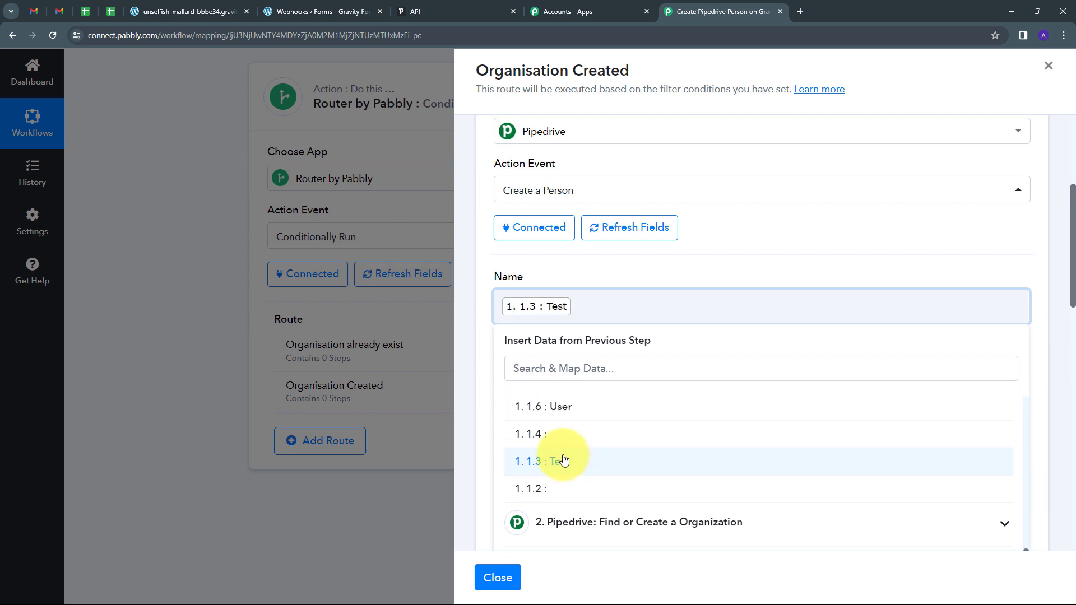
pyautogui.click(565, 408)
pyautogui.scroll(-3, 570, 289)
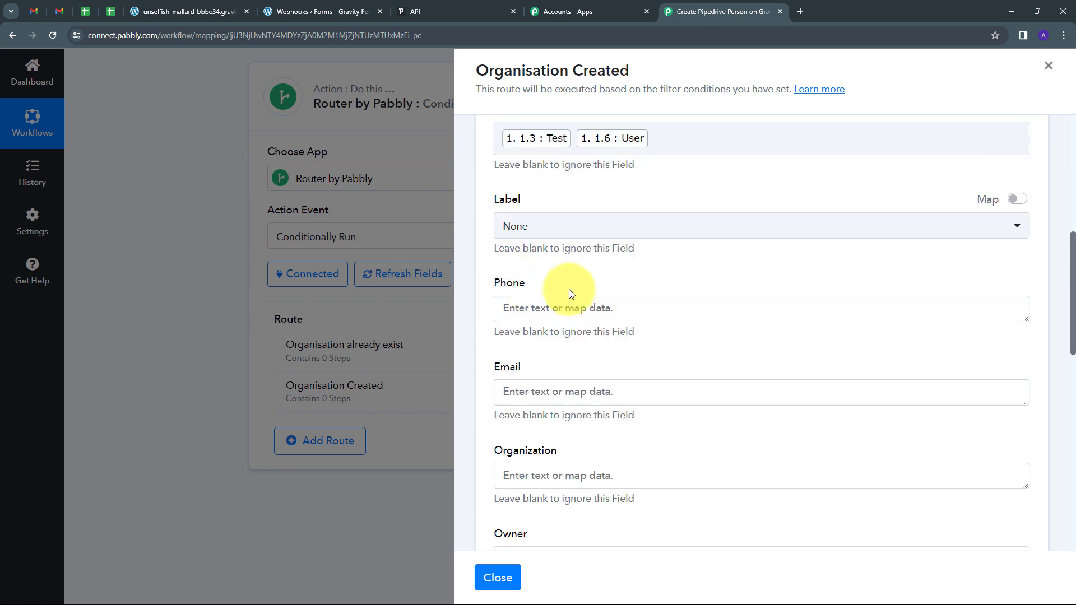
pyautogui.scroll(-1, 546, 290)
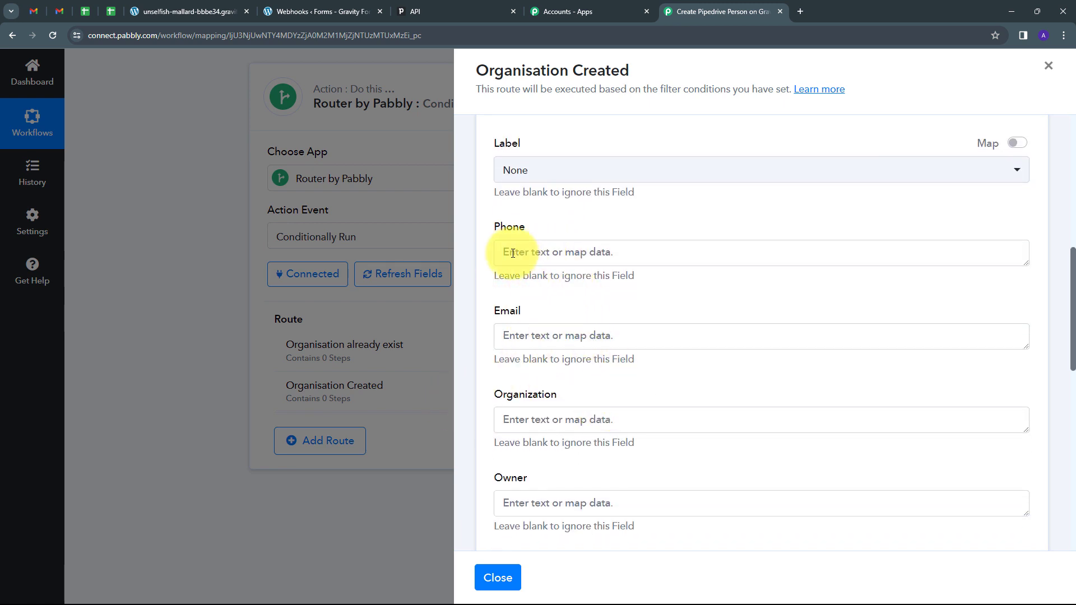
# Step: Map the submitted email address into the Email field
pyautogui.click(551, 336)
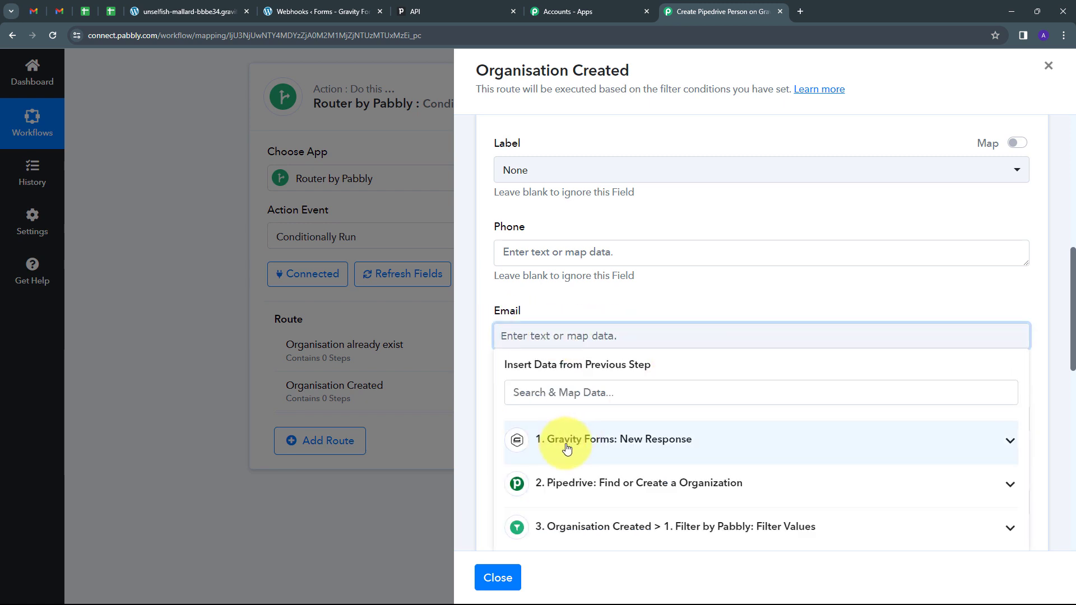
pyautogui.click(631, 444)
pyautogui.scroll(-1, 680, 428)
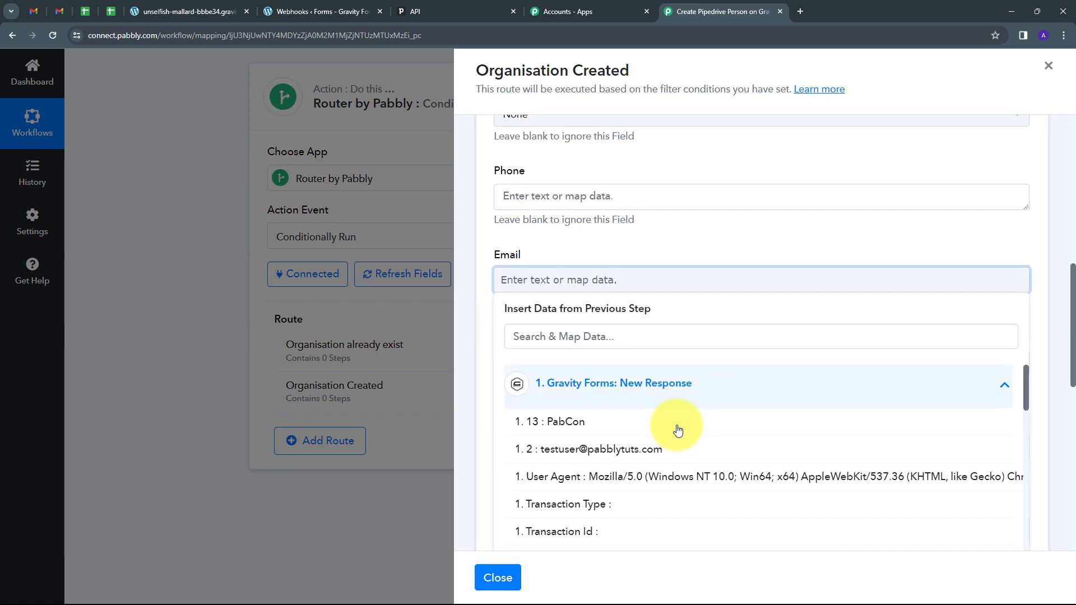
pyautogui.click(565, 455)
pyautogui.click(630, 241)
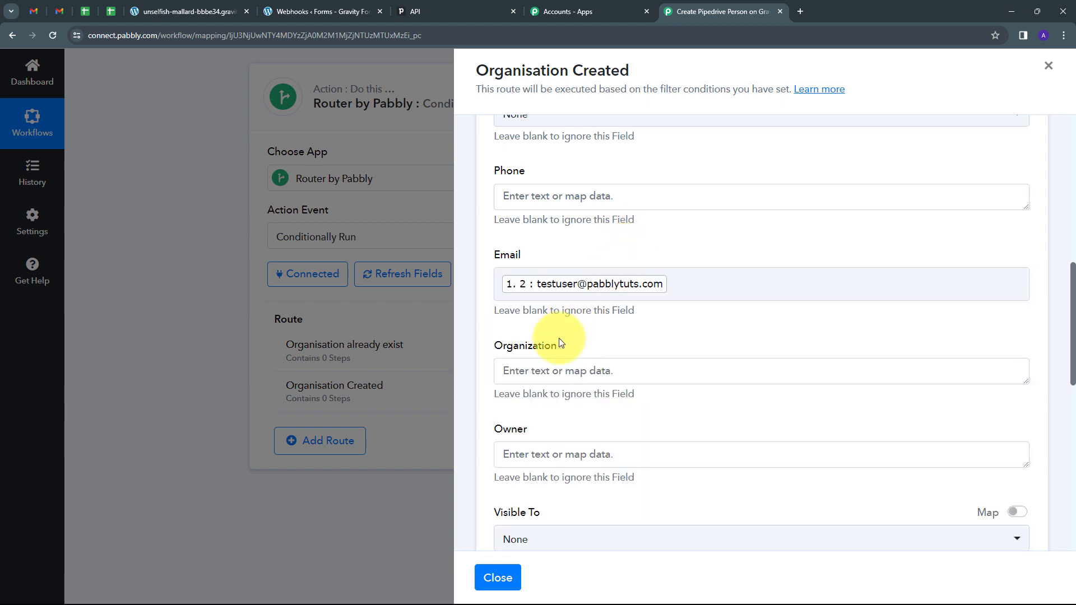
pyautogui.scroll(-1, 522, 325)
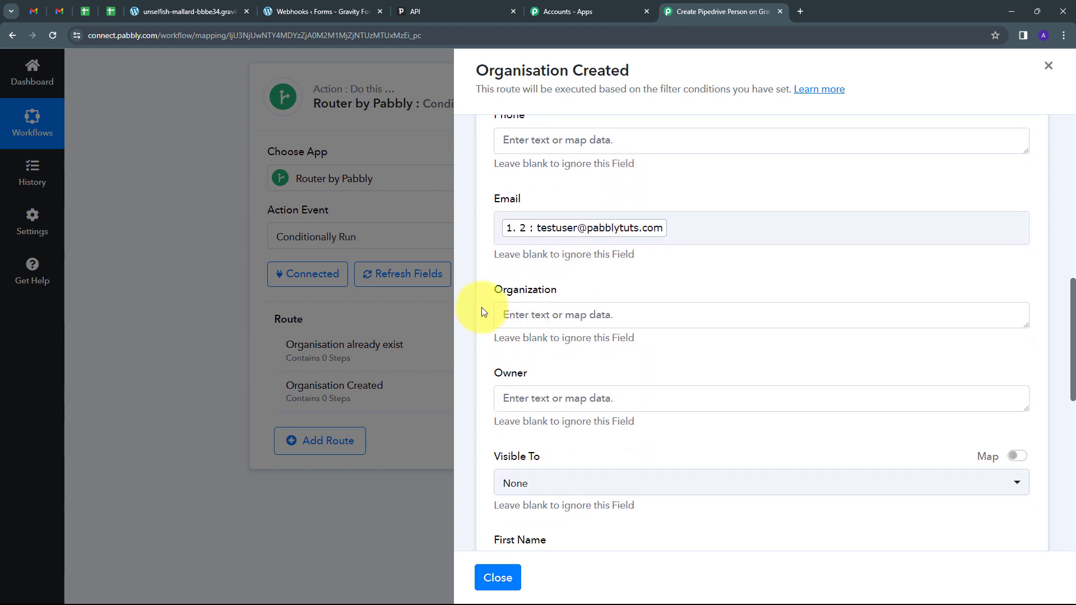
# Step: Map the found organization's Id into the Organization field
pyautogui.click(537, 316)
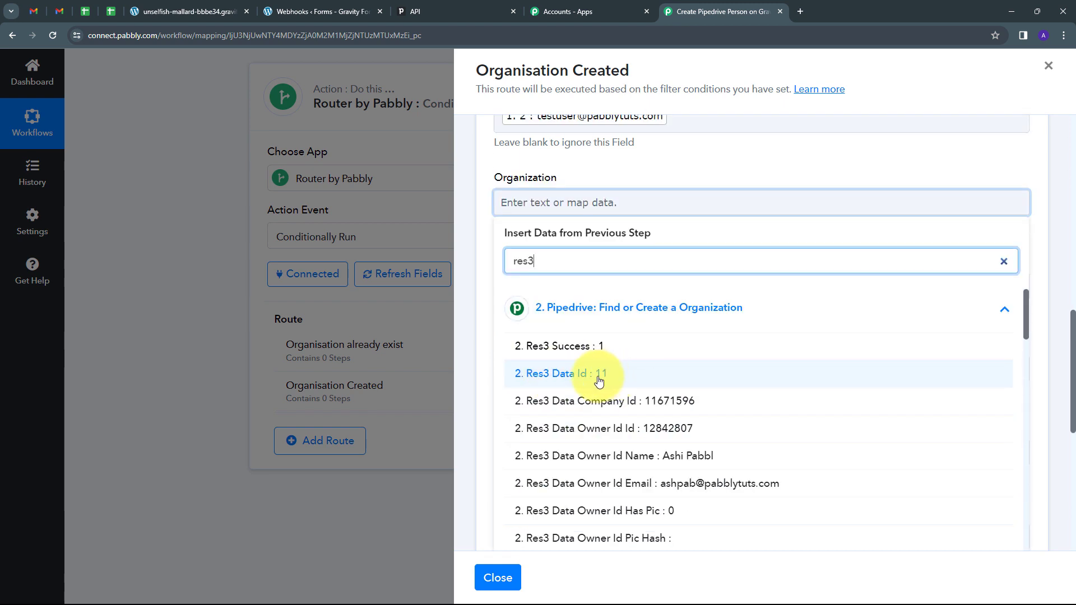
pyautogui.click(602, 381)
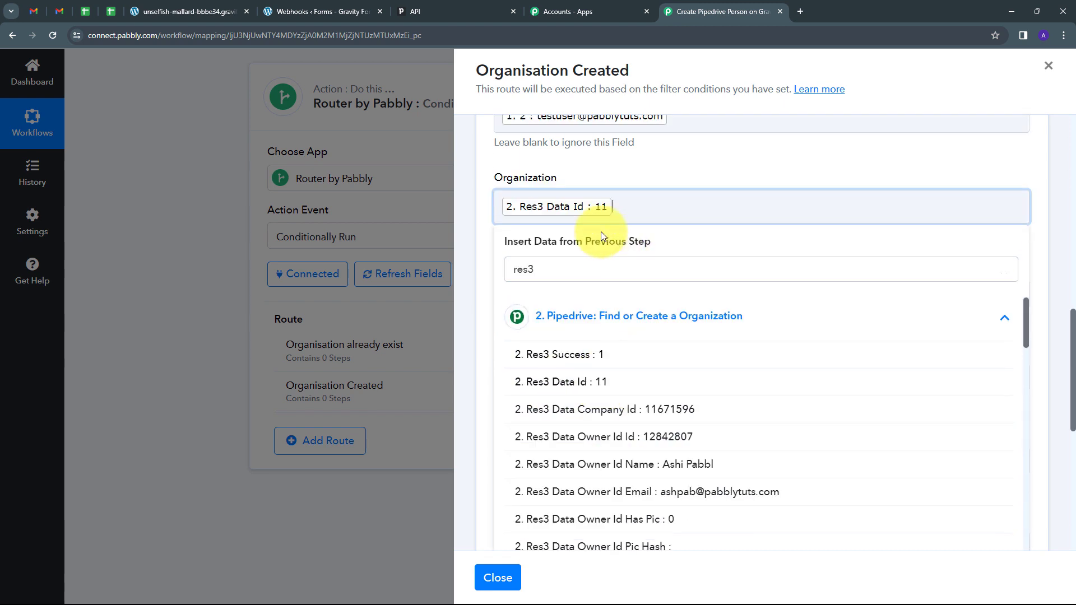
pyautogui.click(611, 169)
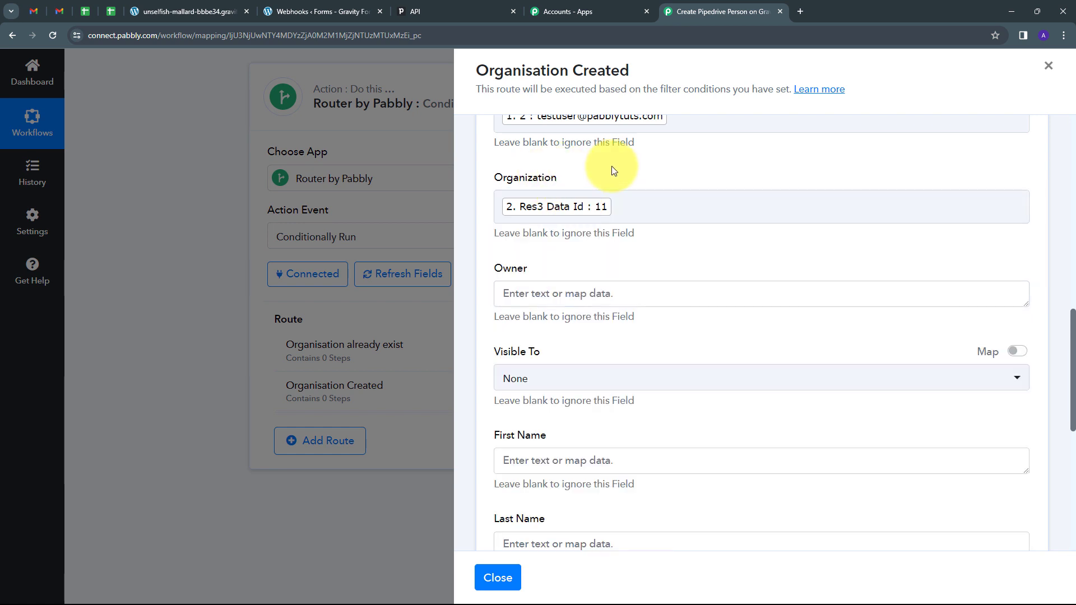
pyautogui.scroll(-5, 571, 273)
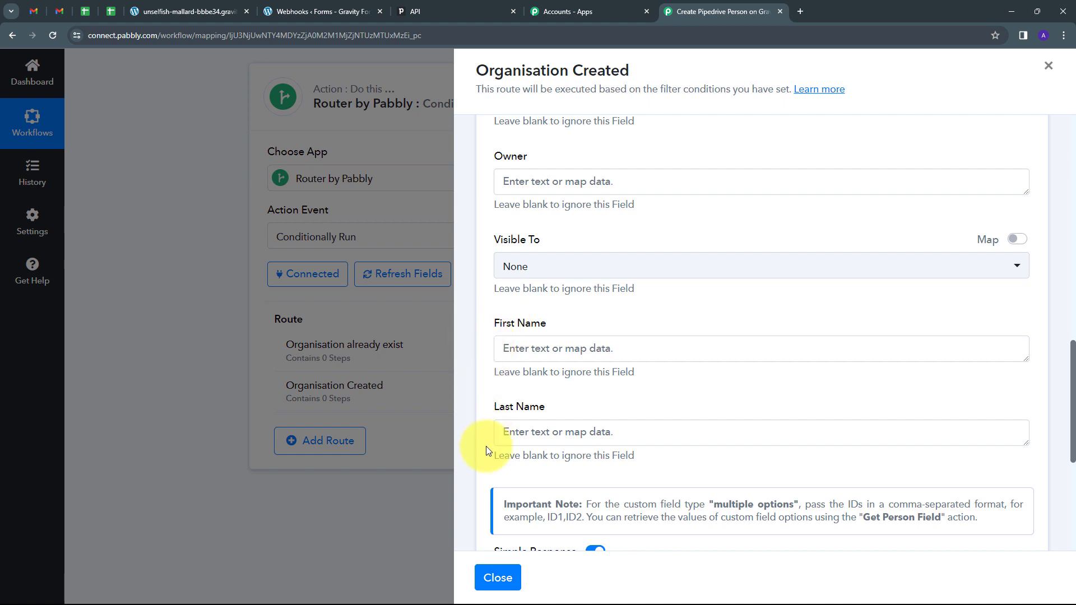
# Step: Map Test into First Name and User into Last Name
pyautogui.click(561, 348)
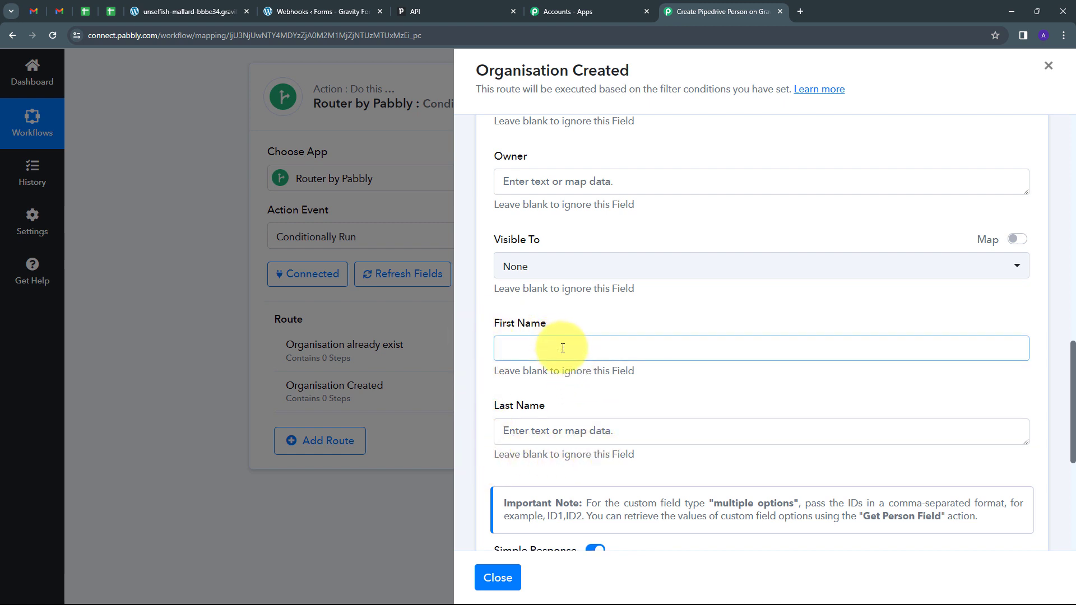
pyautogui.click(619, 458)
pyautogui.scroll(-10, 633, 336)
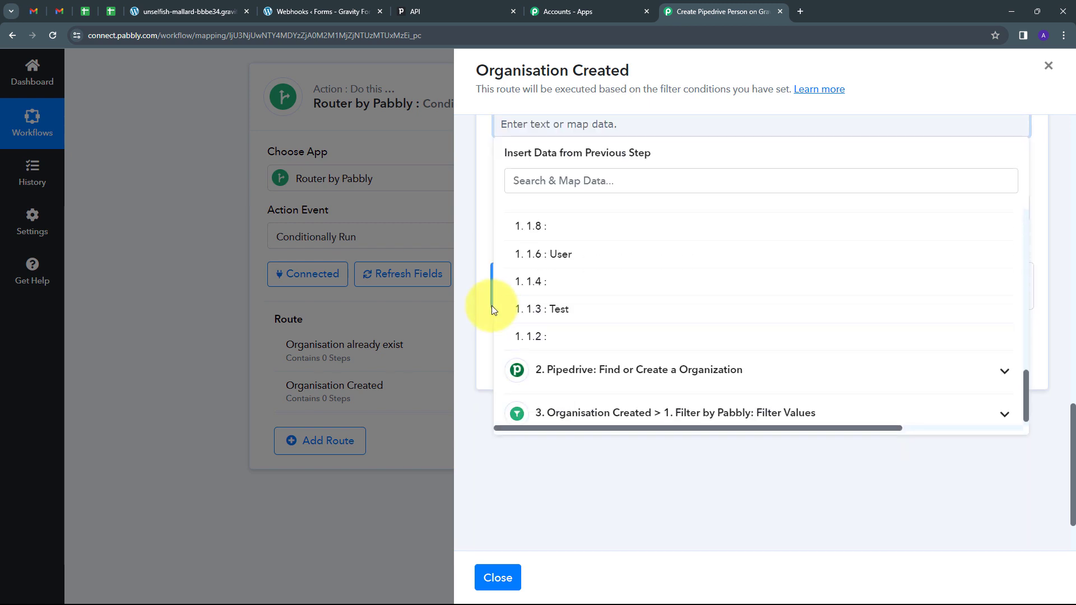
pyautogui.click(552, 310)
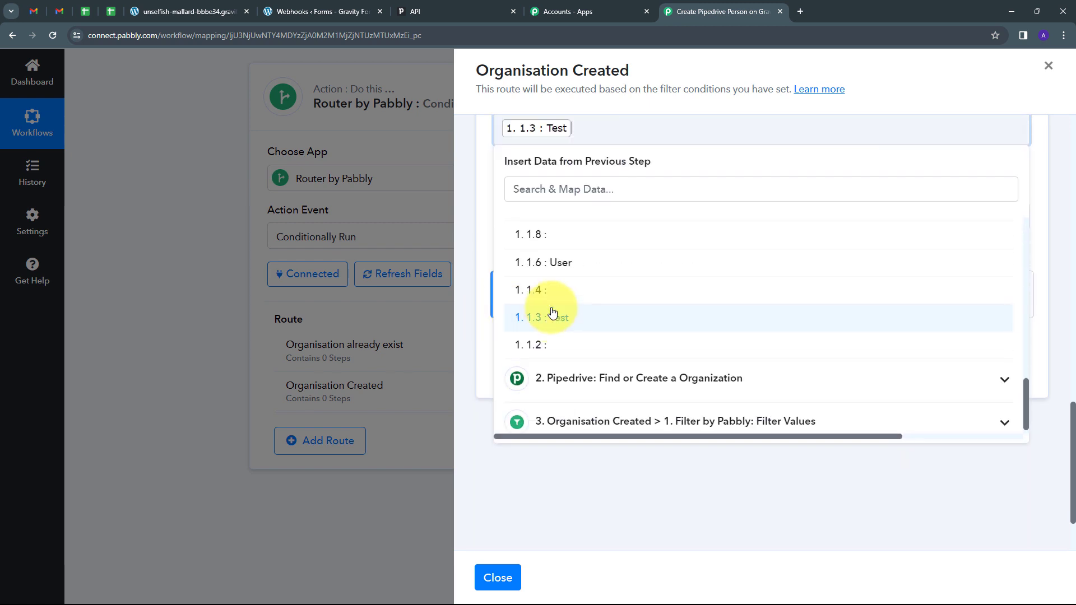
pyautogui.click(471, 229)
pyautogui.click(562, 217)
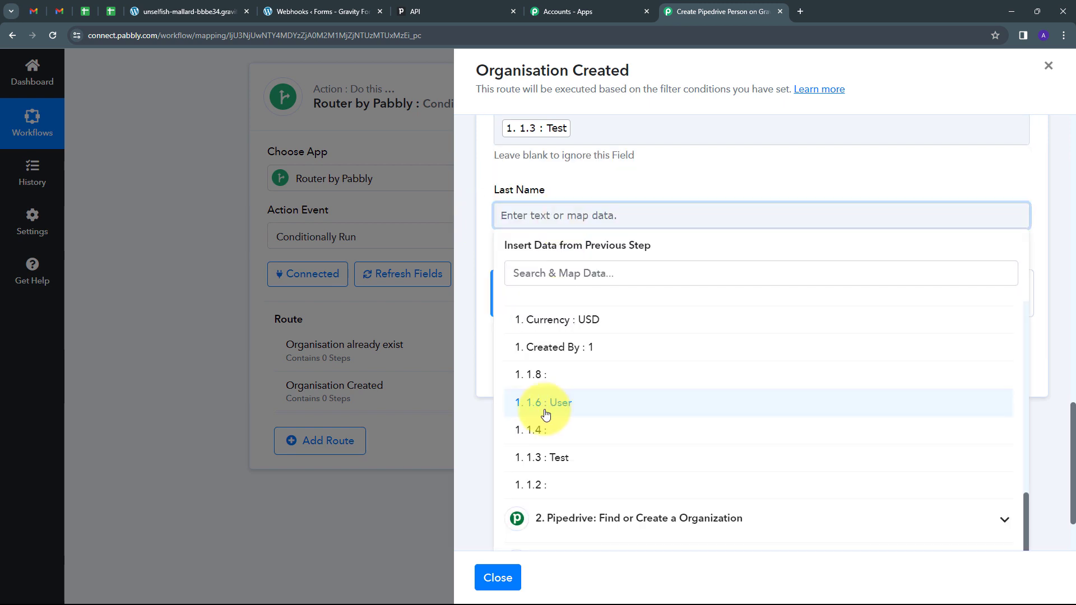
pyautogui.click(570, 411)
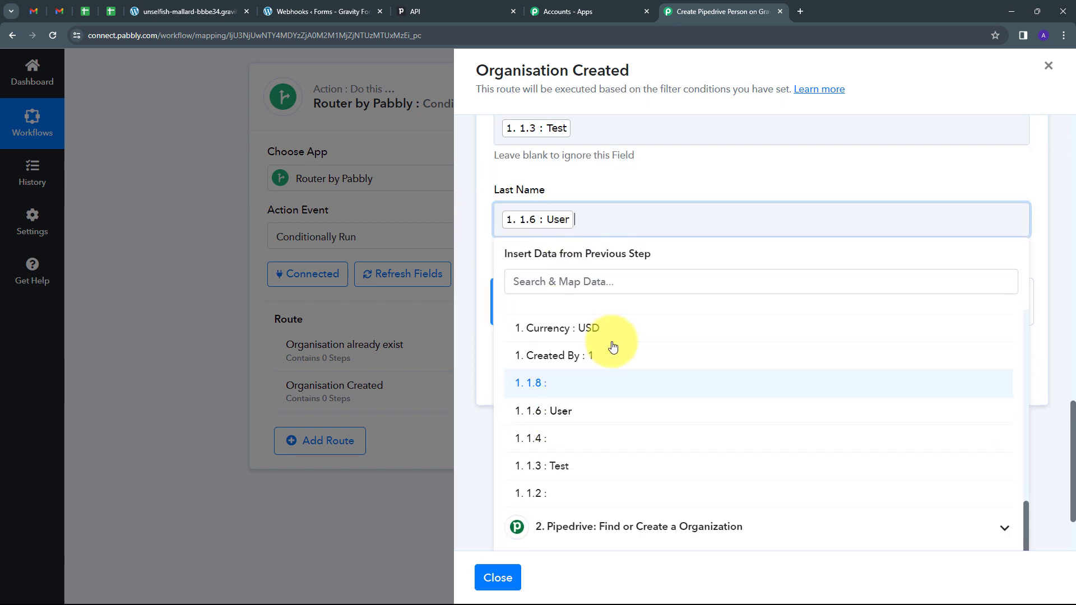
pyautogui.click(463, 224)
pyautogui.scroll(5, 737, 237)
pyautogui.scroll(8, 720, 308)
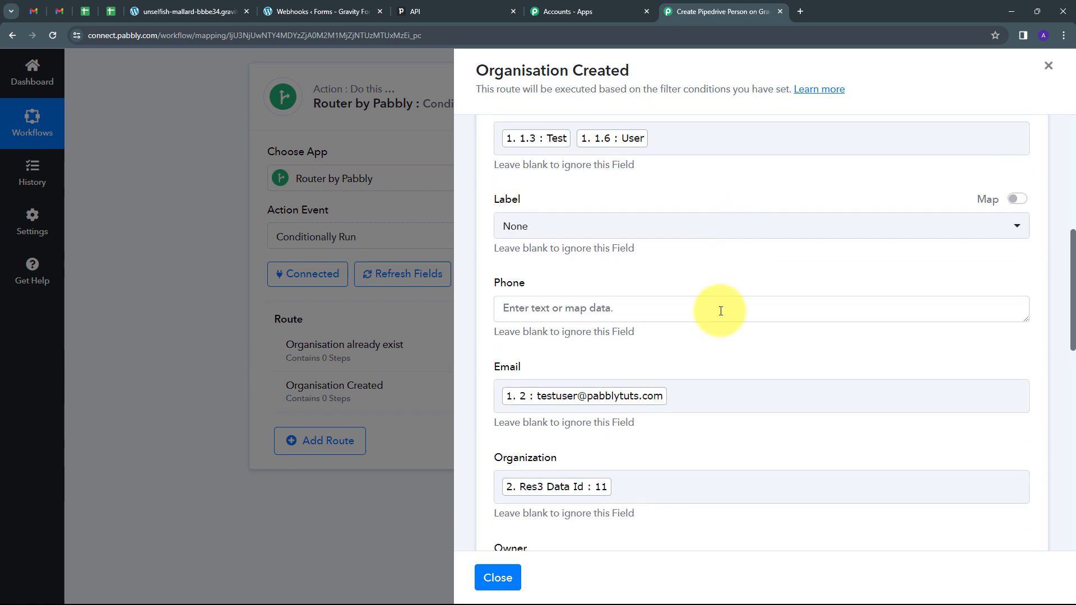
pyautogui.scroll(-10, 720, 308)
pyautogui.scroll(-3, 721, 311)
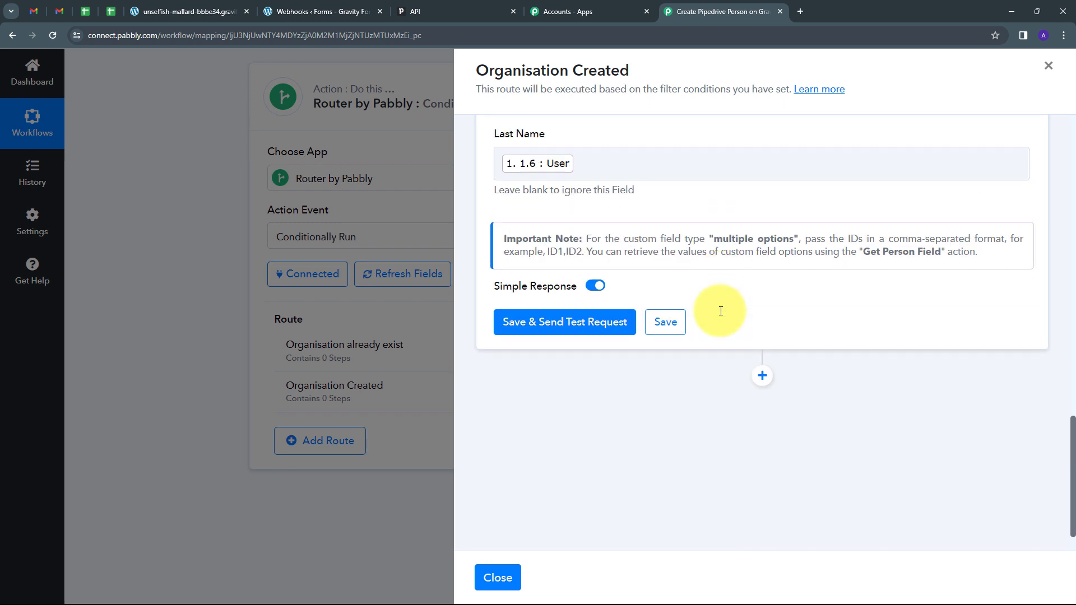
# Step: Save and test the Create a Person step, getting Success 1 and Data Id 13
pyautogui.click(587, 328)
pyautogui.scroll(-3, 963, 301)
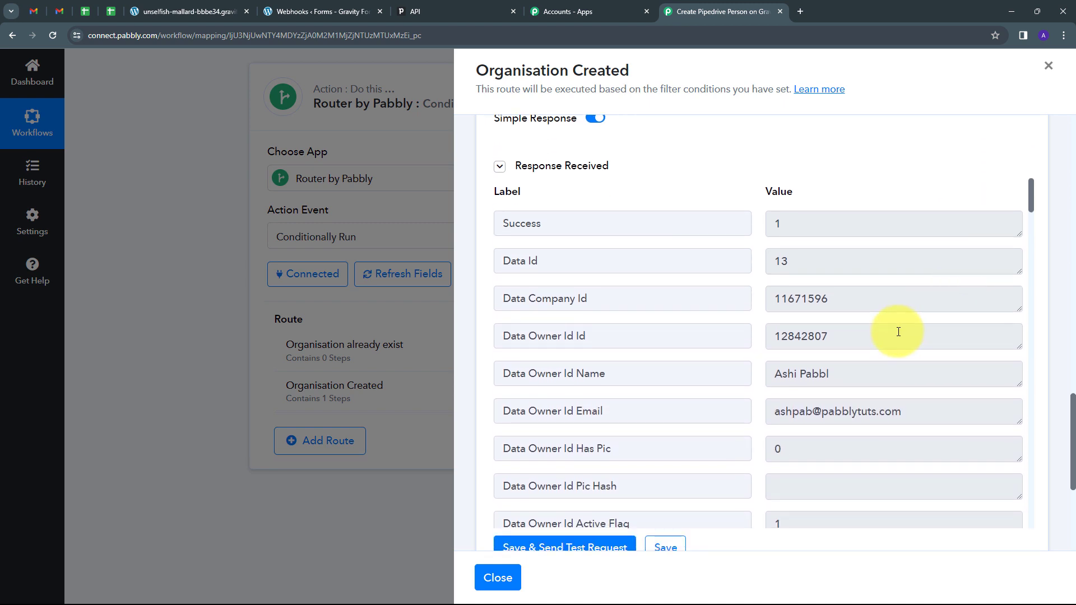
pyautogui.scroll(-4, 890, 337)
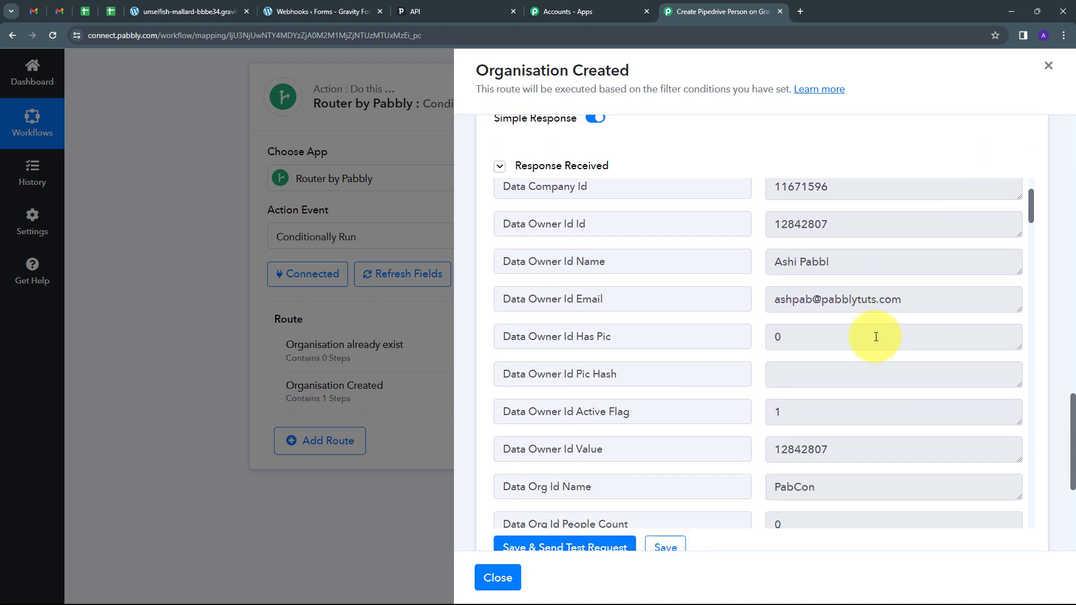
pyautogui.scroll(4, 876, 337)
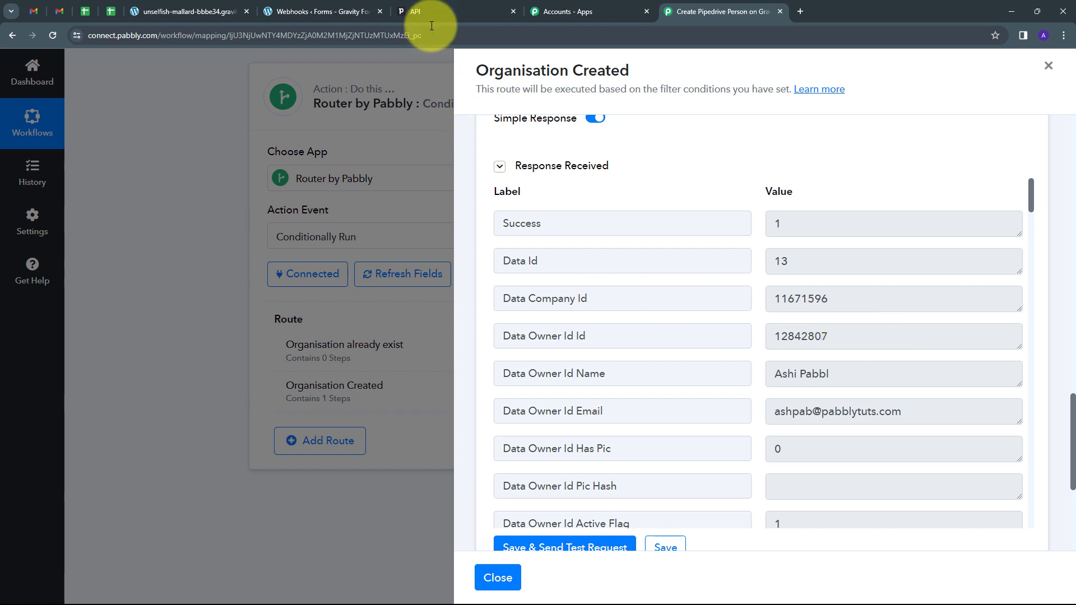
pyautogui.click(430, 4)
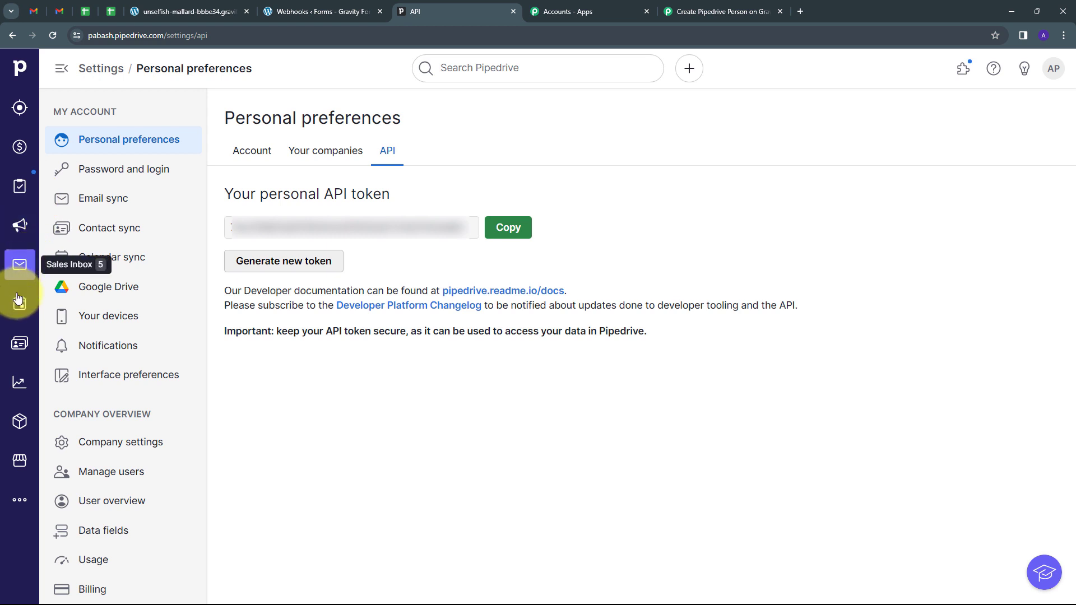
# Step: Check Pipedrive's People list for the new Test User contact linked to PabCon
pyautogui.click(20, 343)
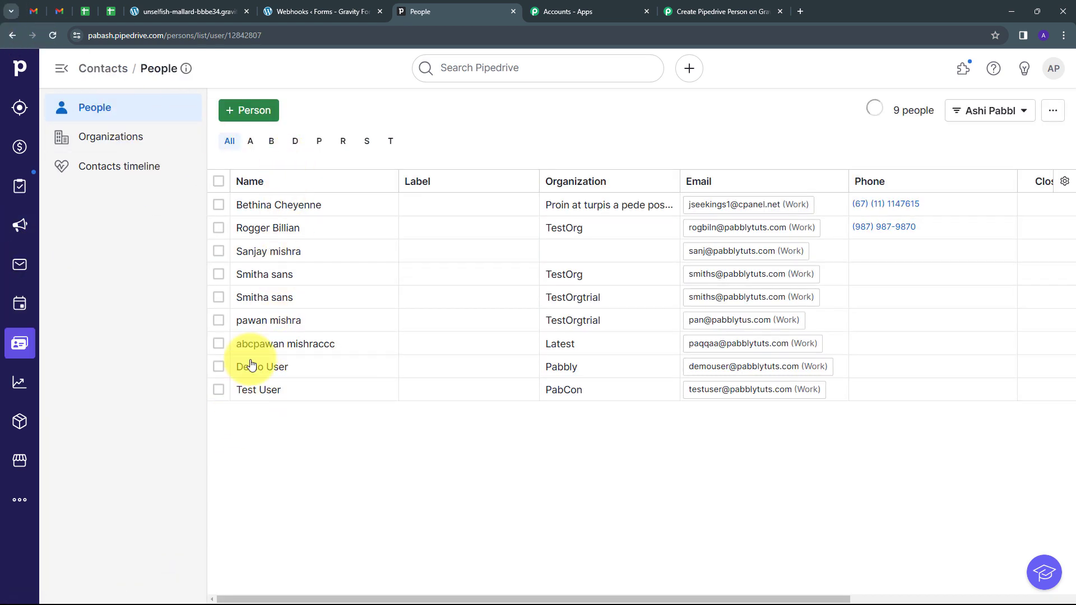
pyautogui.moveTo(260, 400)
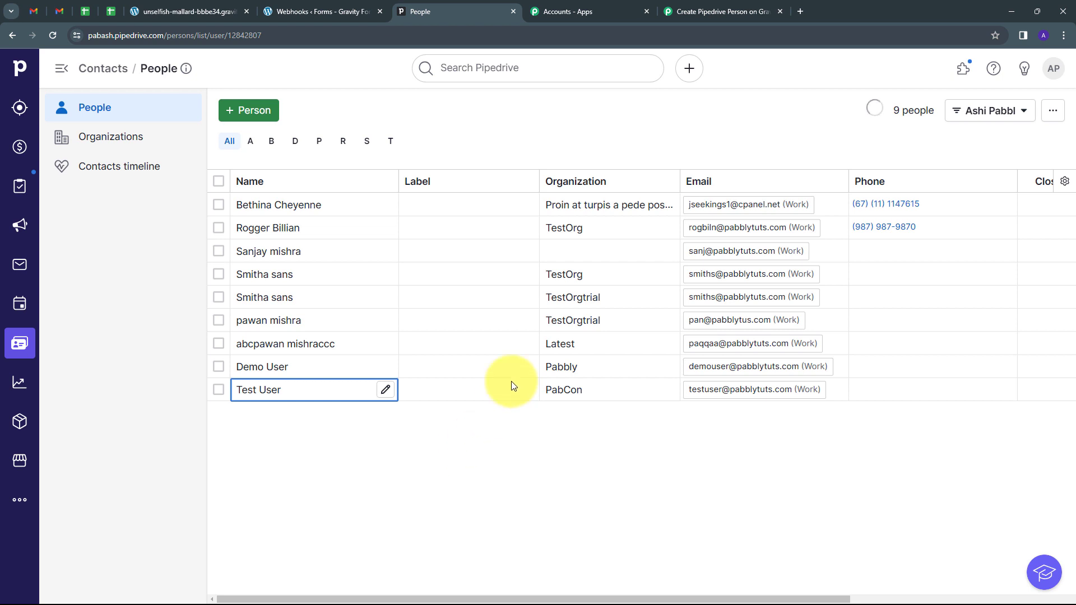
pyautogui.click(673, 11)
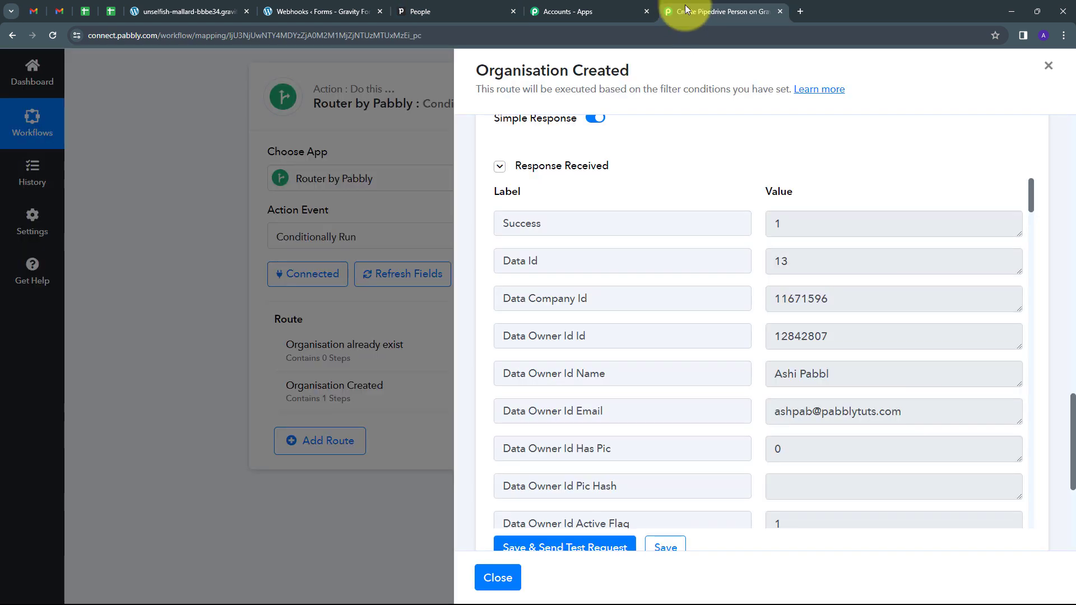
# Step: Close the route panel and re-capture a fresh Gravity Forms webhook response
pyautogui.click(498, 578)
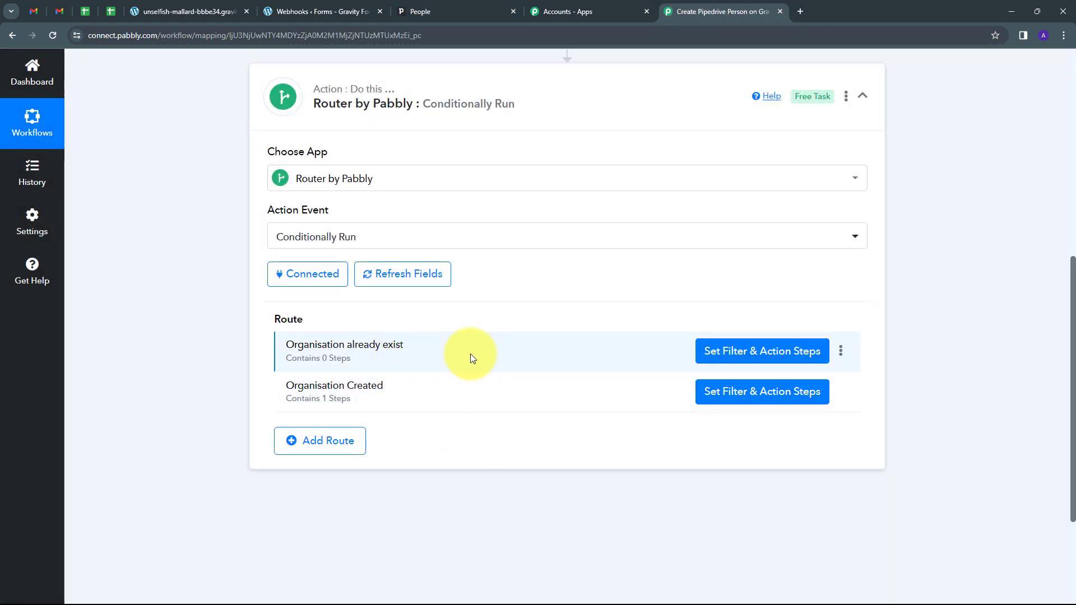
pyautogui.scroll(1, 356, 357)
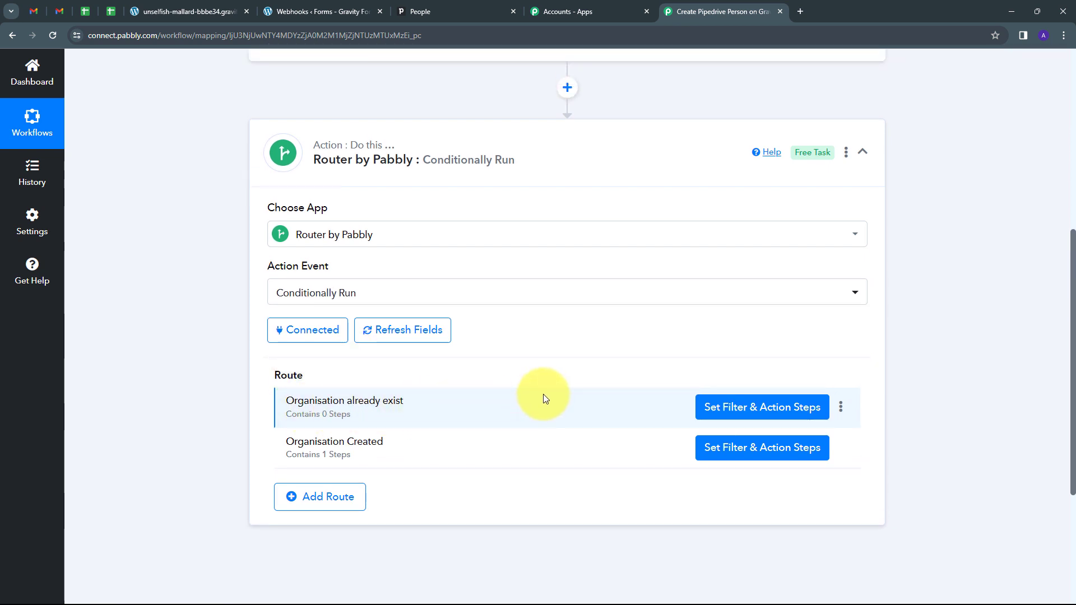
pyautogui.scroll(7, 542, 397)
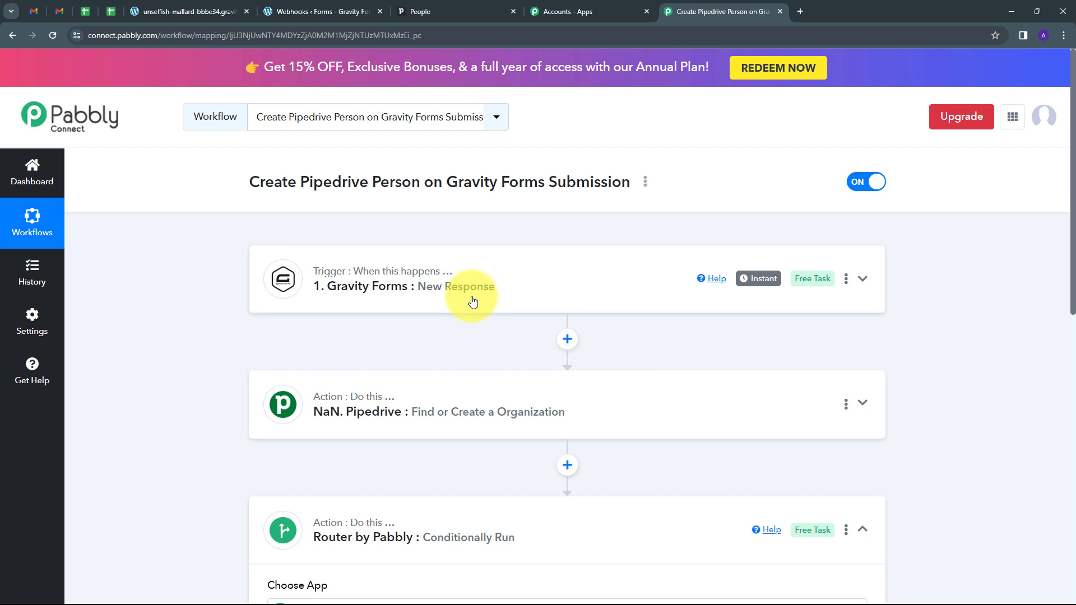
pyautogui.click(504, 283)
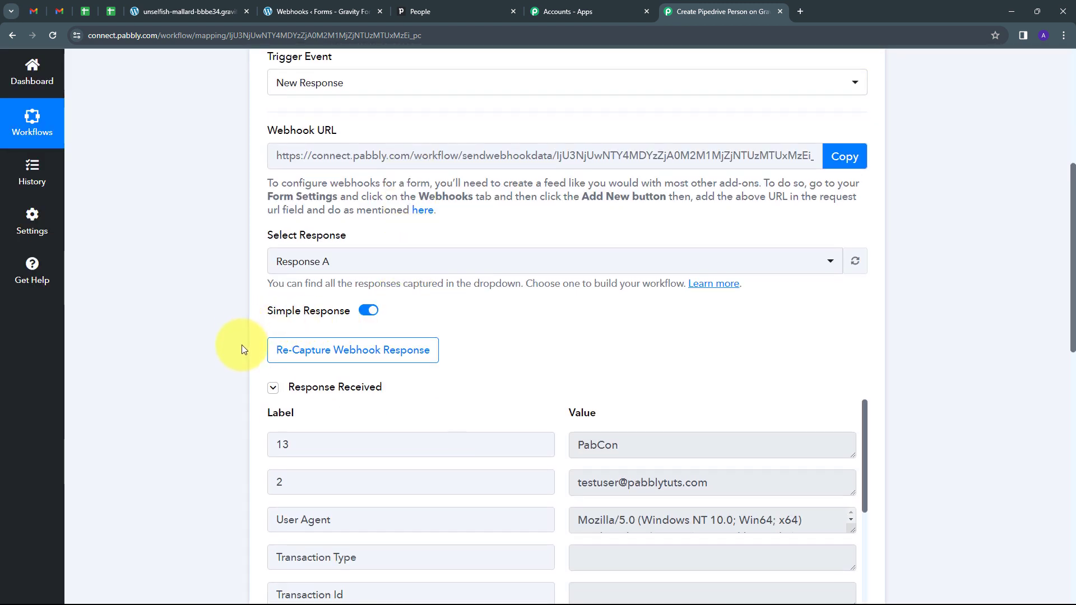
pyautogui.click(380, 360)
pyautogui.click(497, 404)
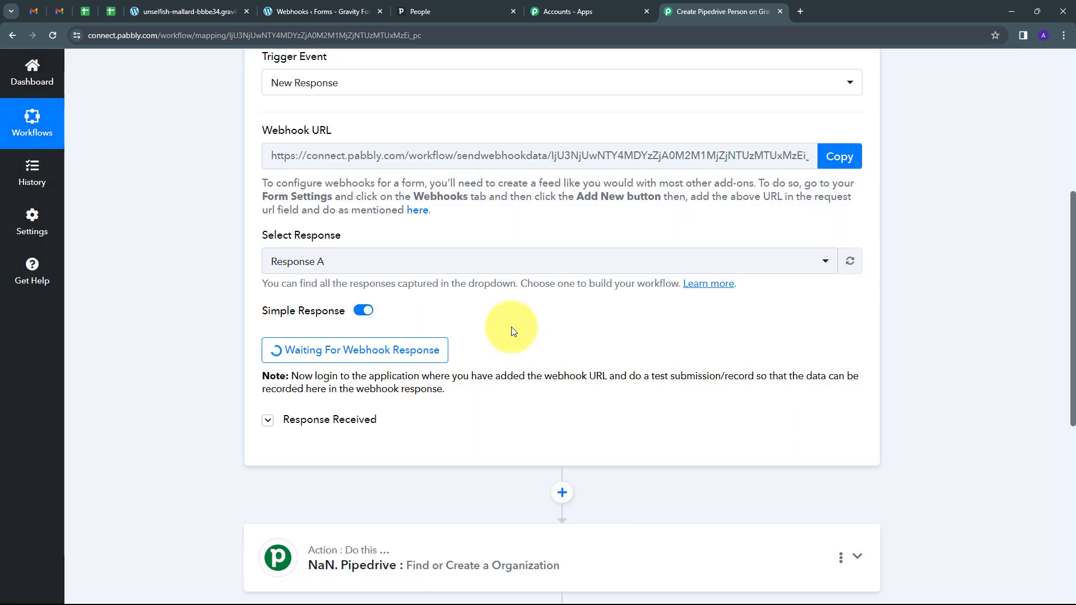
pyautogui.click(188, 11)
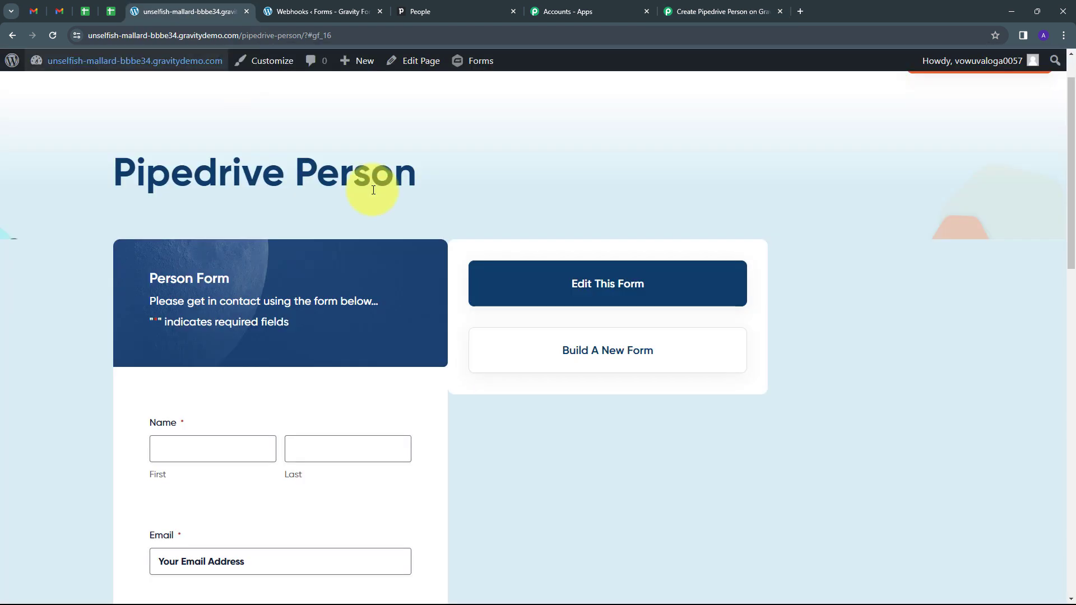
# Step: Fill the Person Form with first name Dummy, last name User and the test e-mail address
pyautogui.scroll(-2, 536, 238)
pyautogui.scroll(-1, 336, 309)
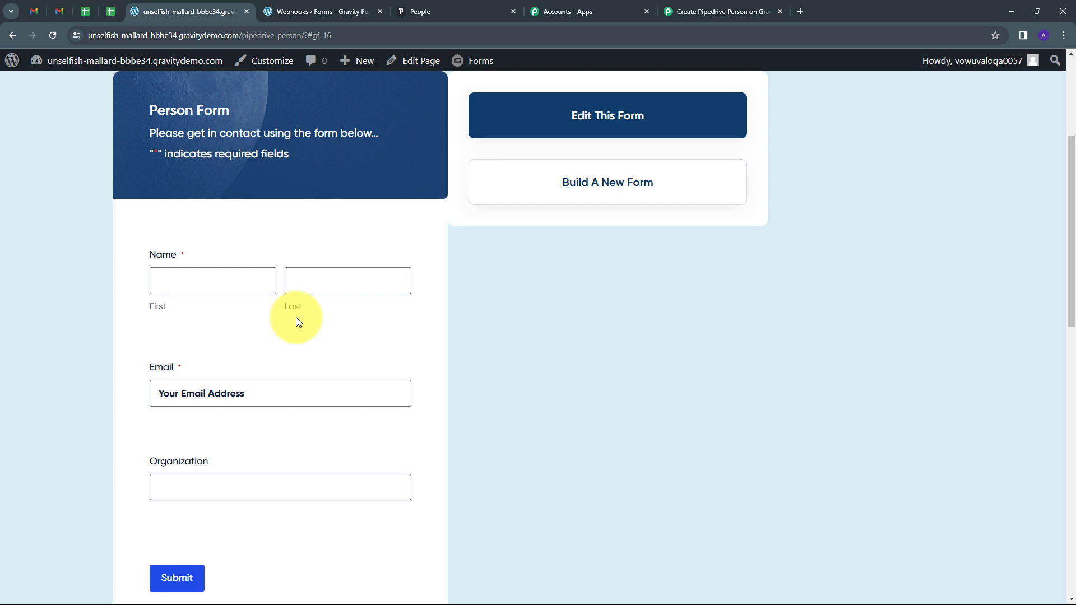
pyautogui.click(195, 278)
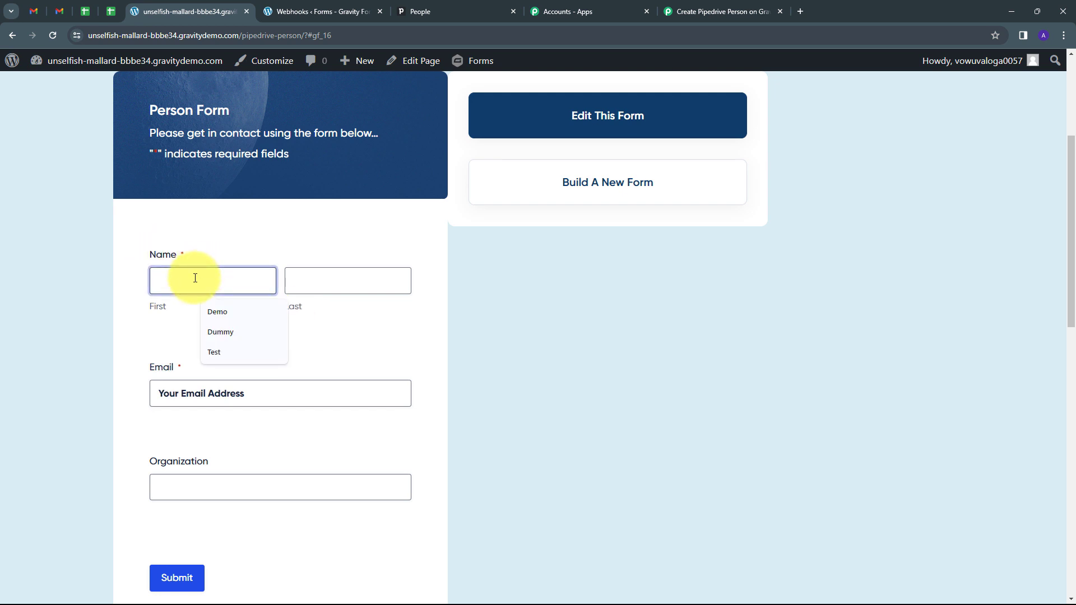
pyautogui.press('Down')
pyautogui.press('Down')
pyautogui.press('Return')
pyautogui.press('Tab')
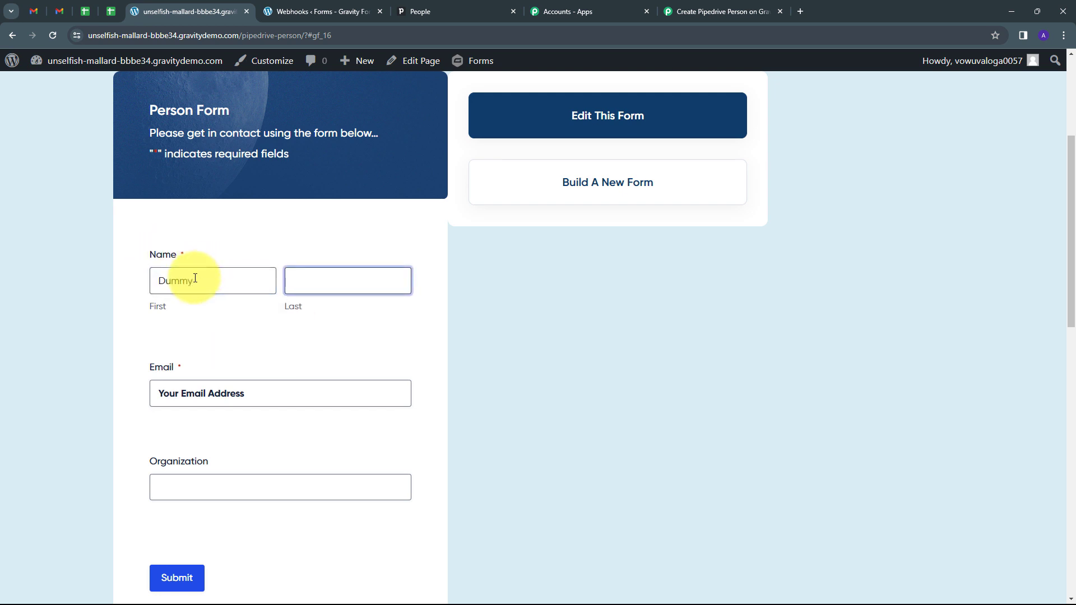
pyautogui.write('User')
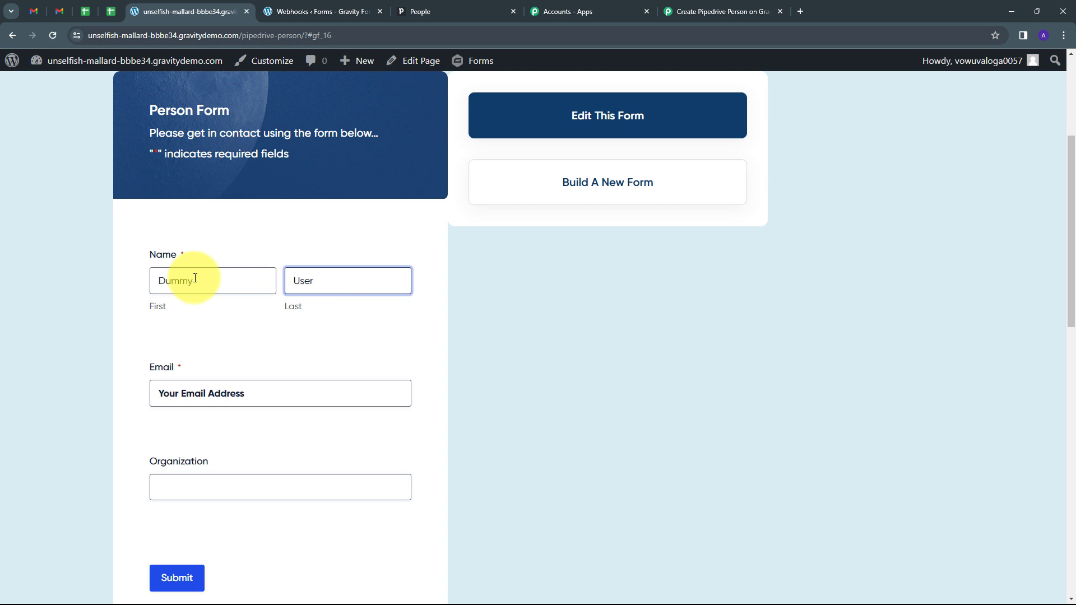
pyautogui.click(258, 392)
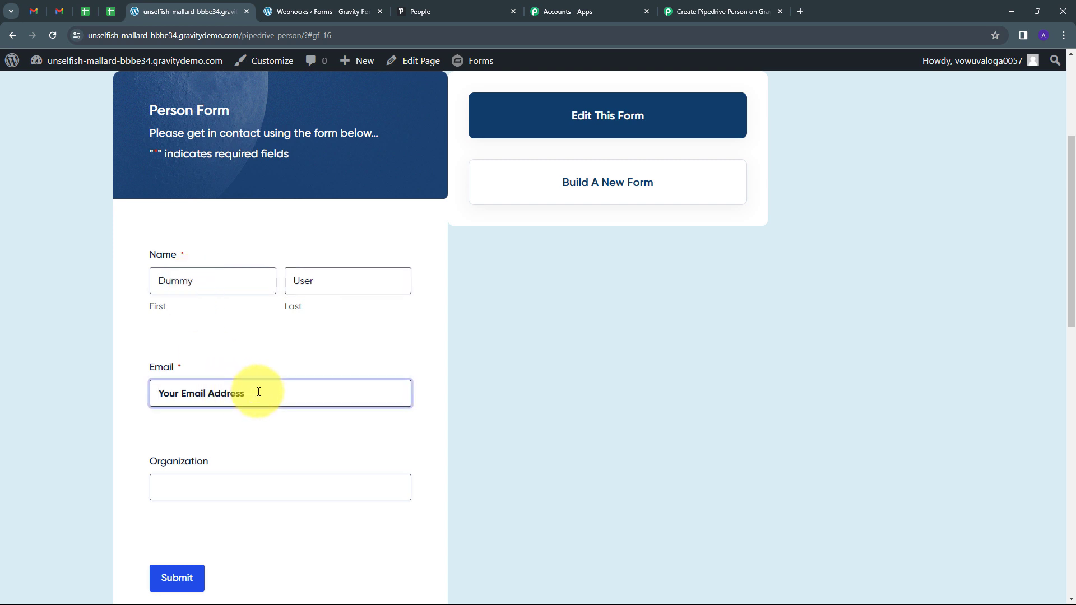
pyautogui.hotkey('ctrl', 'v')
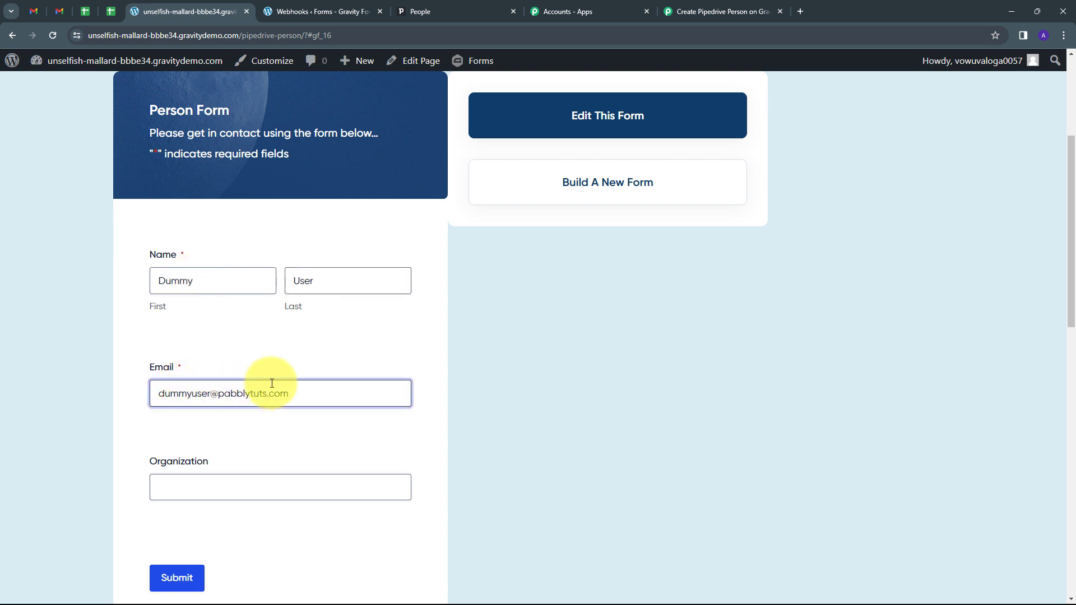
# Step: Enter organization Pabbly, submit the form, and go back to Pabbly Connect
pyautogui.scroll(-1, 298, 339)
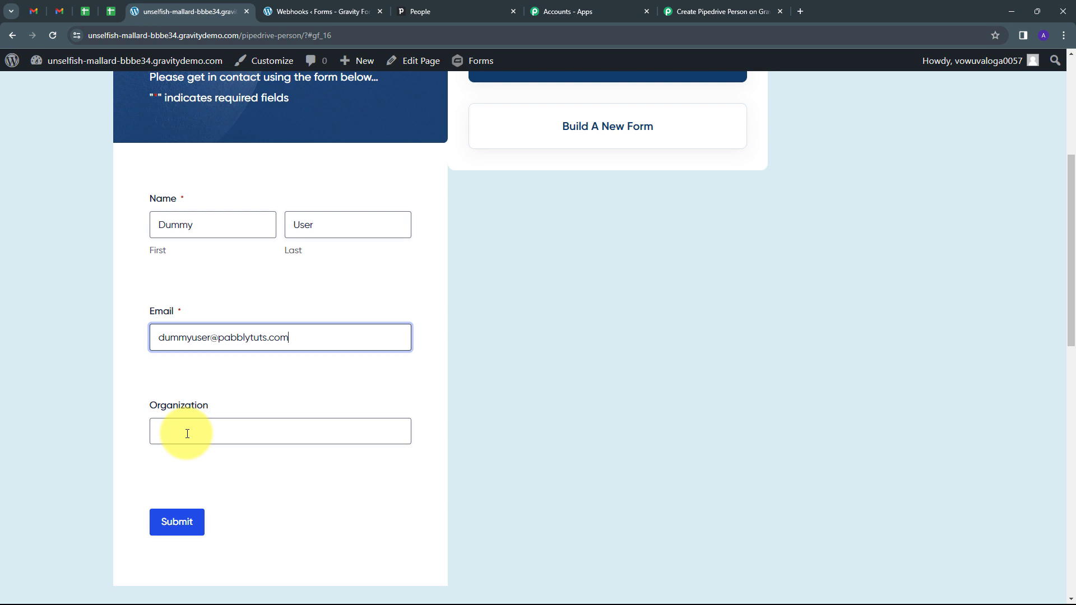
pyautogui.click(187, 434)
pyautogui.write('Pabbly')
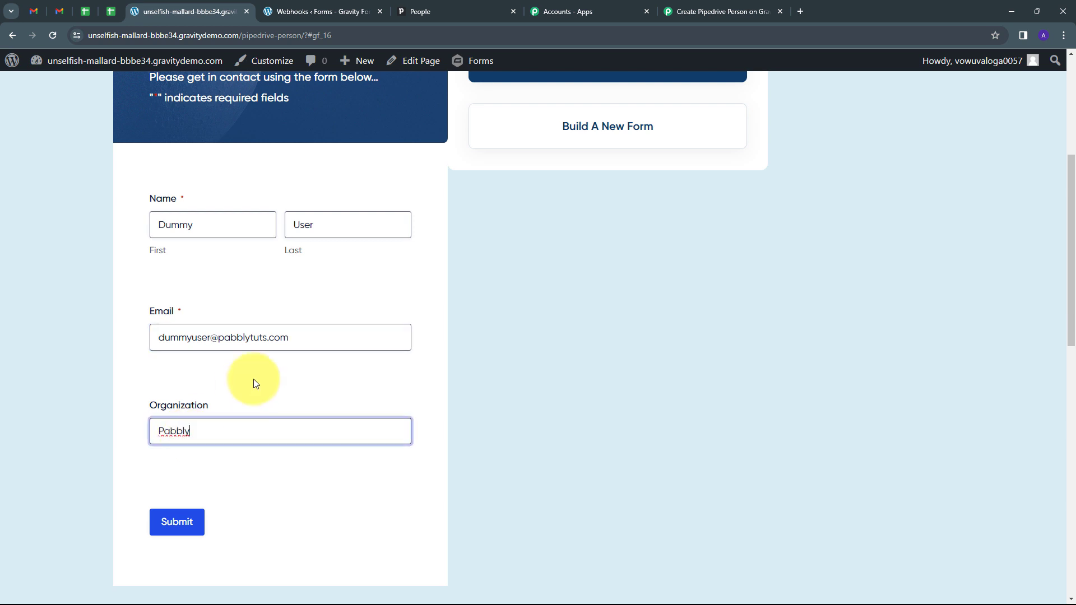
pyautogui.click(162, 520)
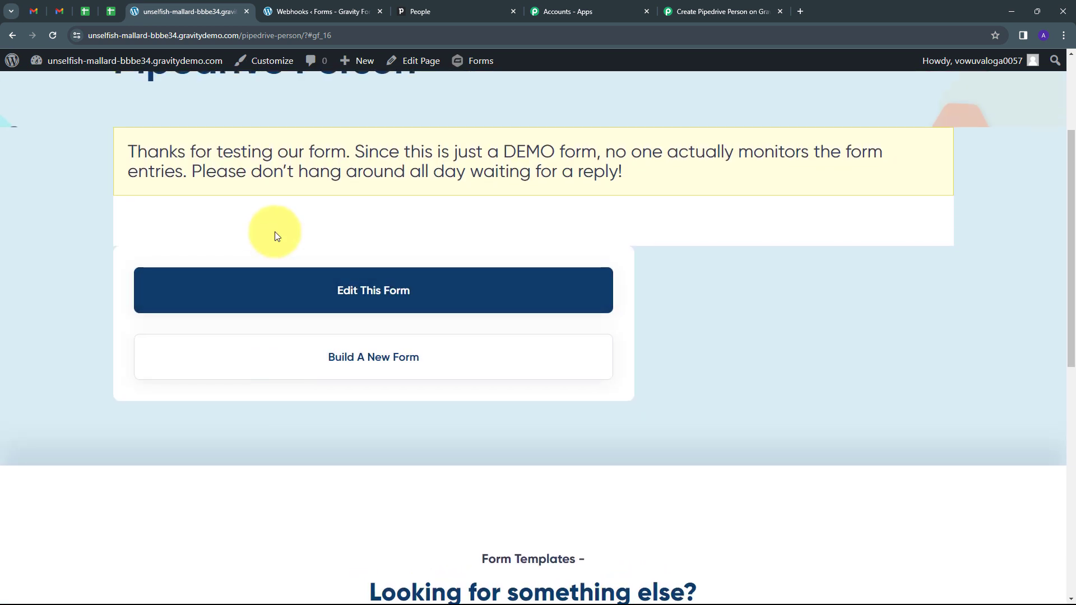
pyautogui.scroll(2, 274, 231)
pyautogui.click(688, 7)
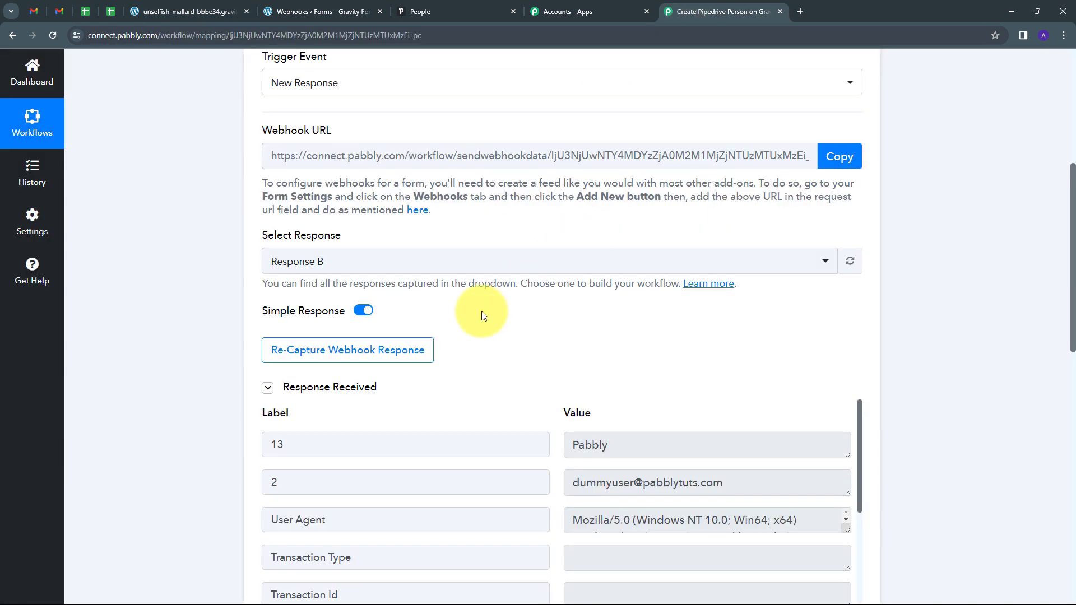
pyautogui.scroll(-2, 946, 331)
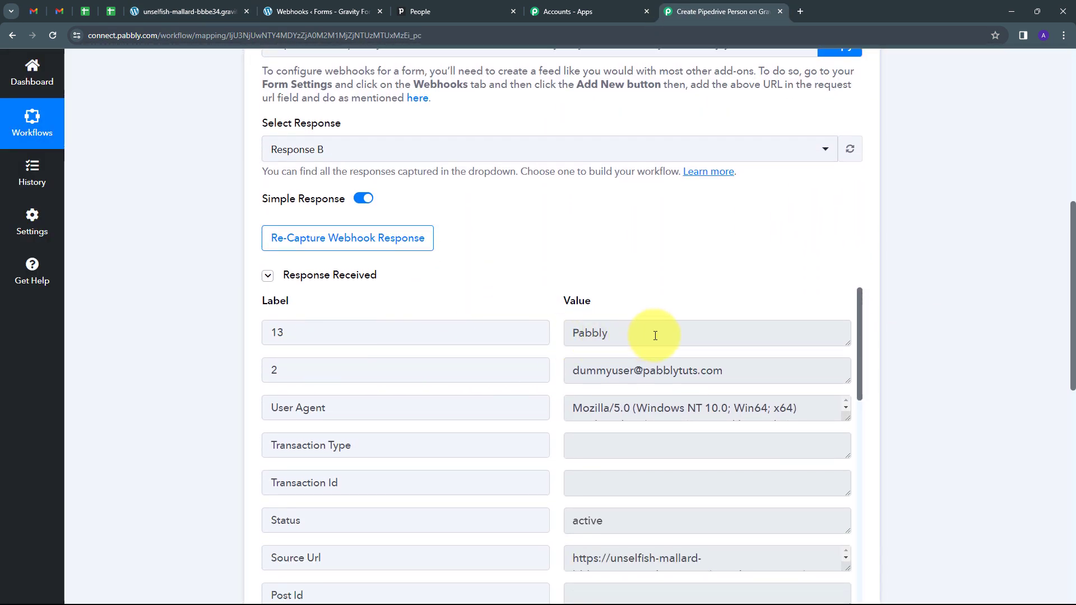
pyautogui.doubleClick(655, 335)
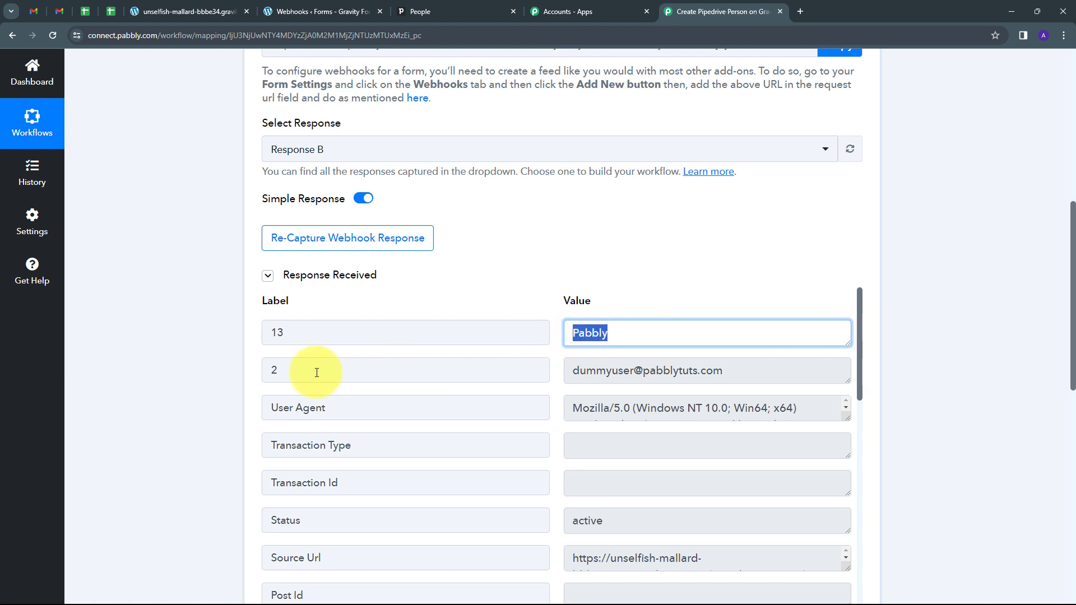
pyautogui.moveTo(768, 370); pyautogui.dragTo(551, 388)
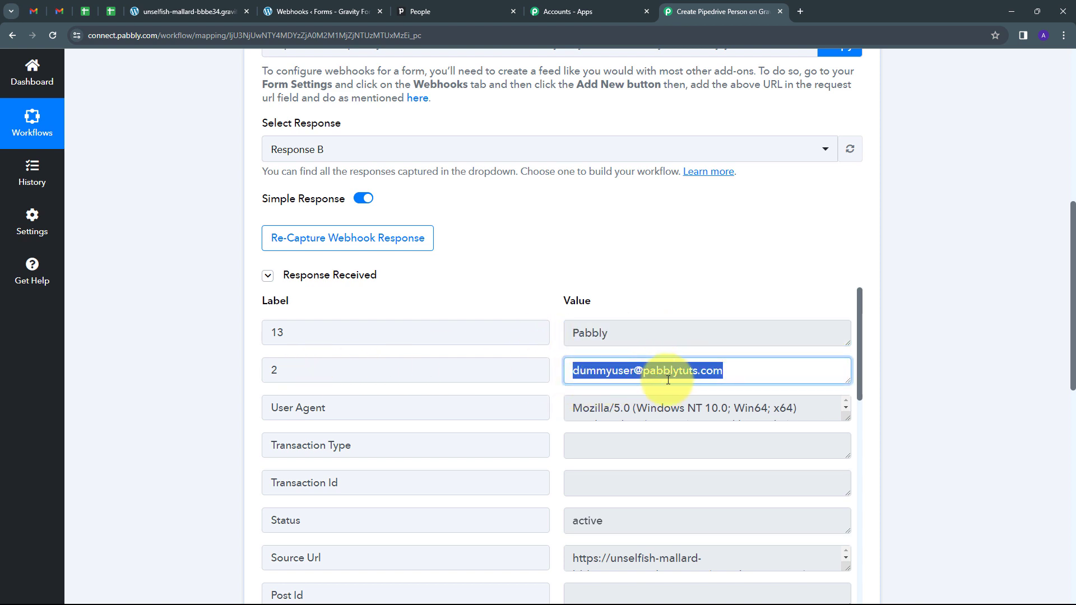
pyautogui.scroll(-1, 733, 408)
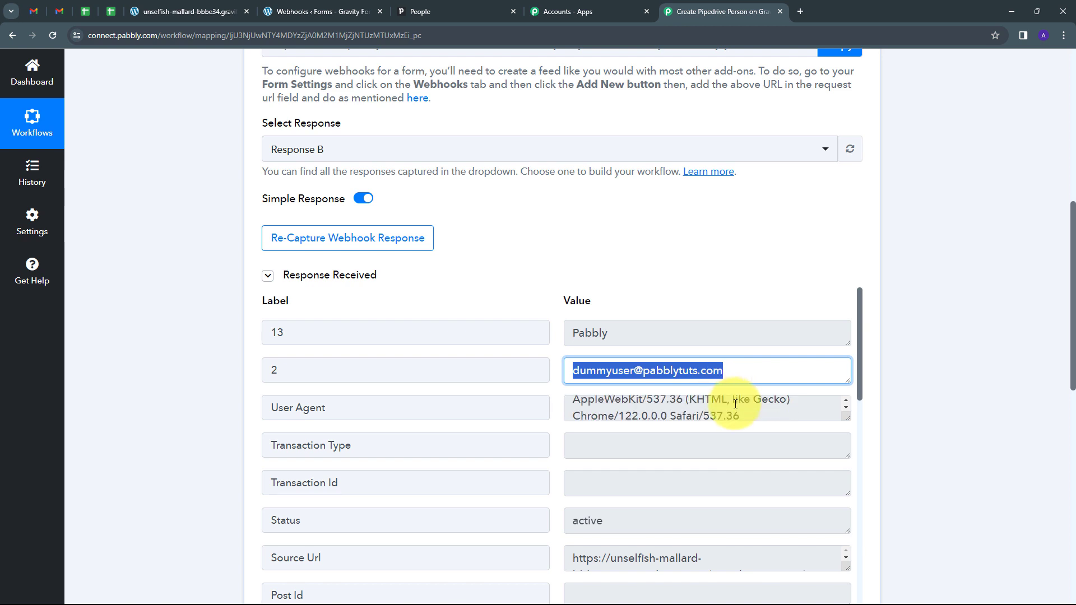
pyautogui.scroll(-5, 778, 377)
pyautogui.scroll(-2, 583, 461)
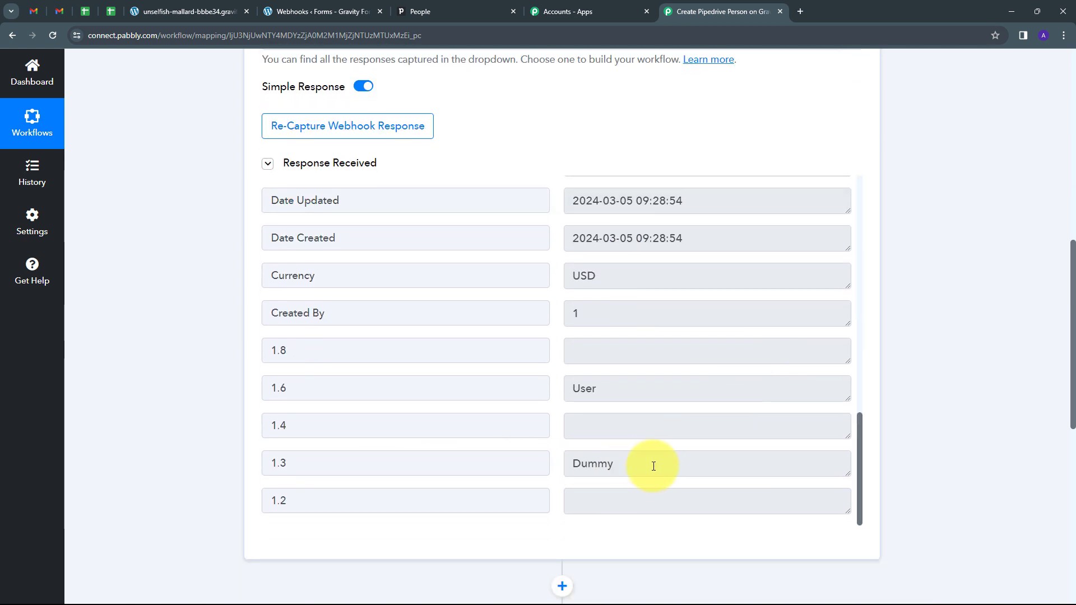
pyautogui.doubleClick(567, 469)
pyautogui.doubleClick(612, 387)
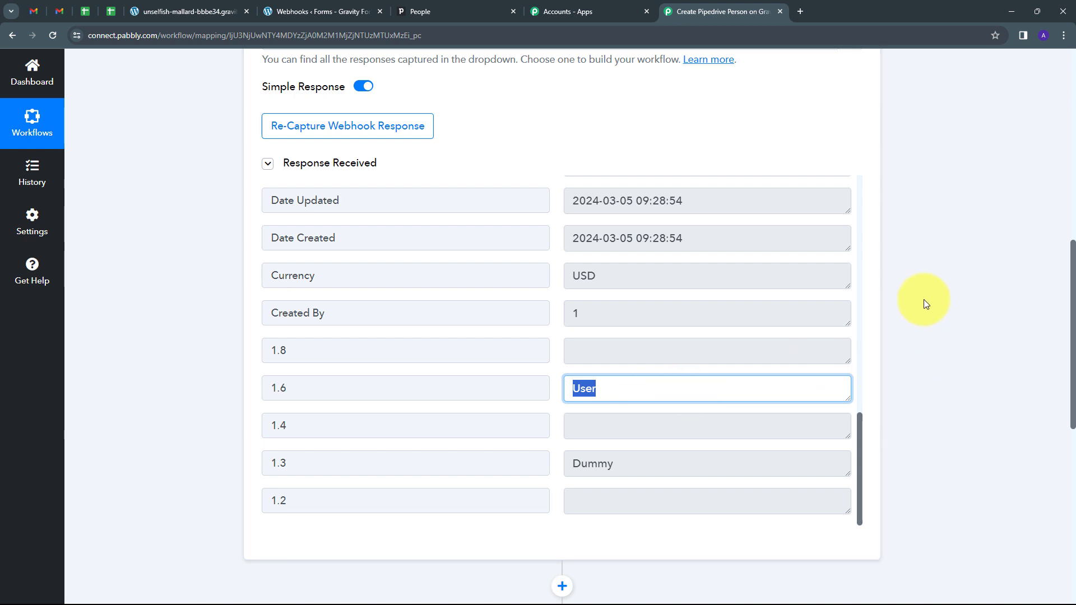
pyautogui.scroll(-5, 924, 299)
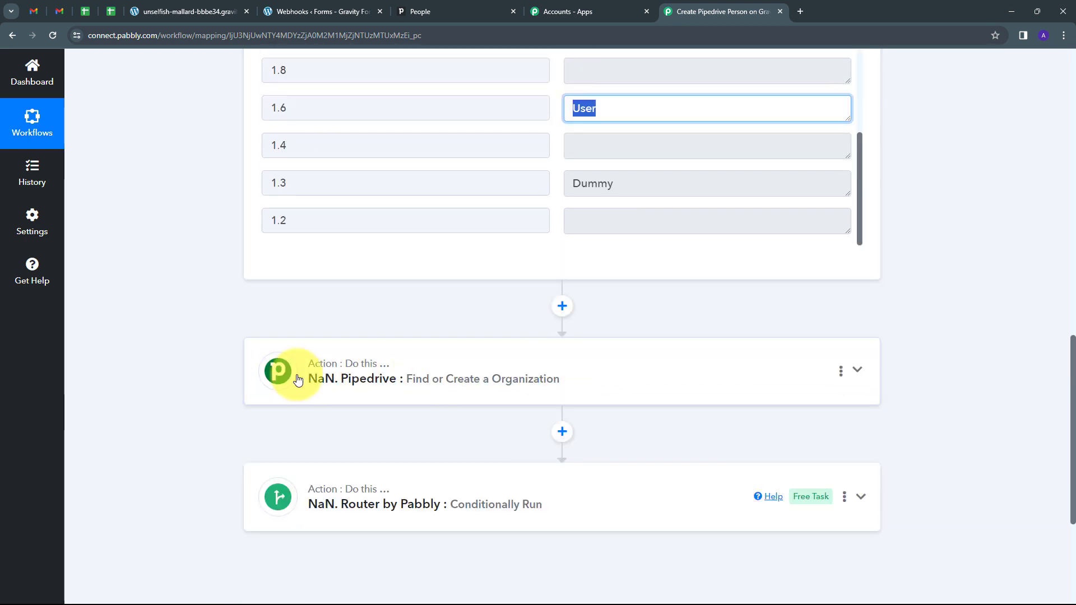
# Step: Resend the Find or Create Organization test request to Pipedrive
pyautogui.click(652, 378)
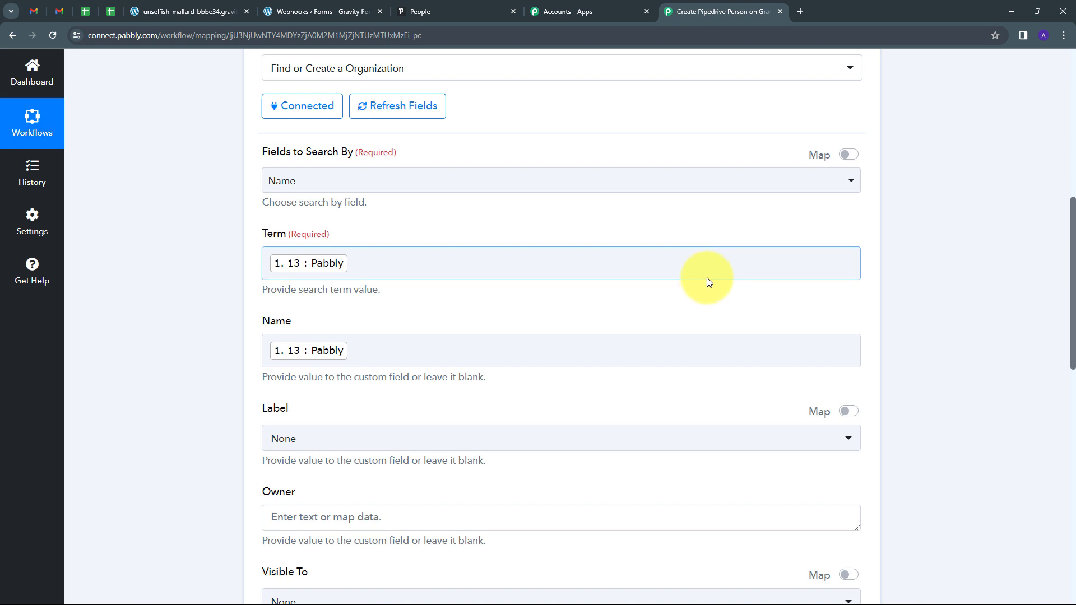
pyautogui.scroll(-10, 708, 277)
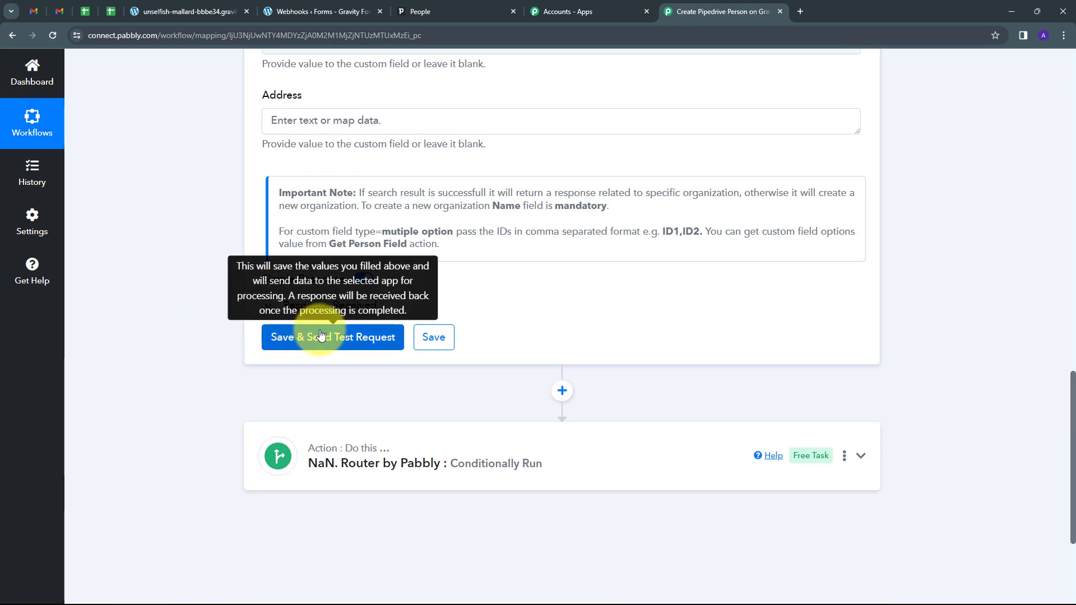
pyautogui.click(328, 337)
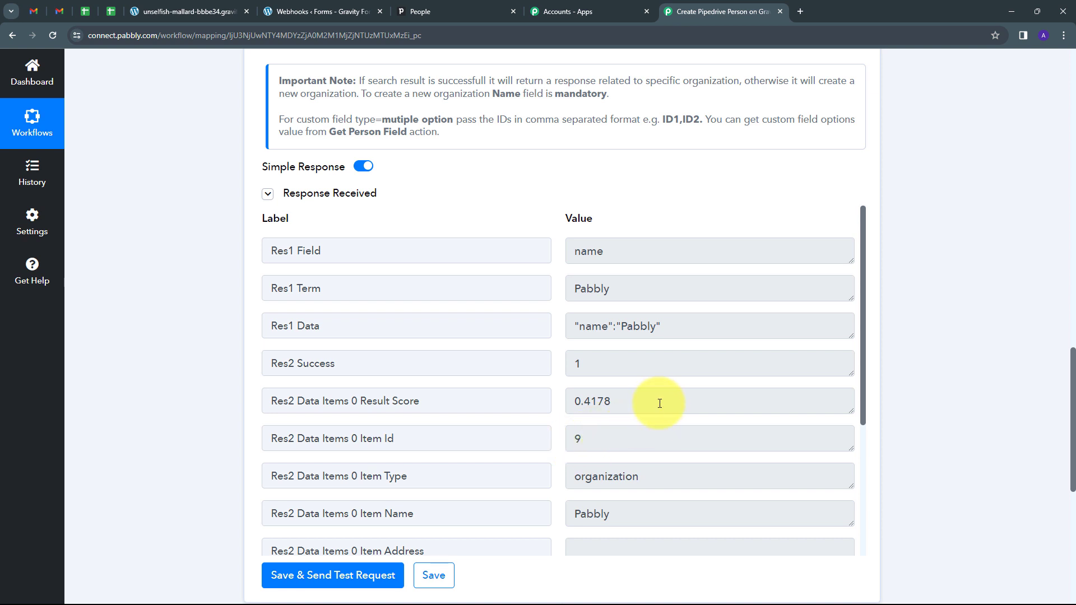
pyautogui.scroll(-3, 660, 400)
pyautogui.scroll(3, 660, 400)
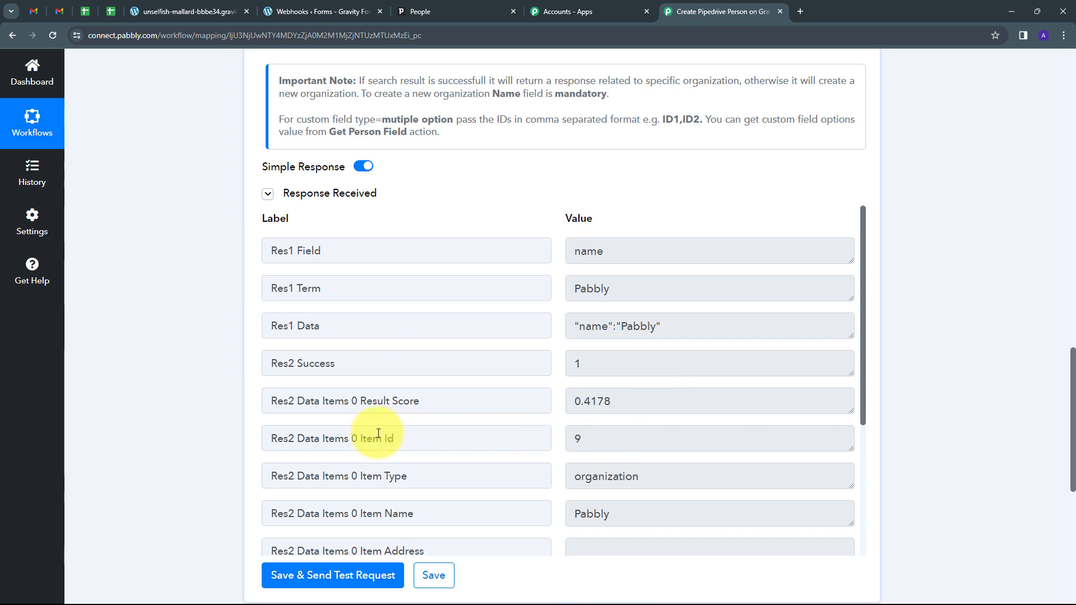
# Step: Confirm the response shows the existing Pabbly organization's Item Id 9, then expand the Router step
pyautogui.moveTo(296, 439); pyautogui.dragTo(391, 439)
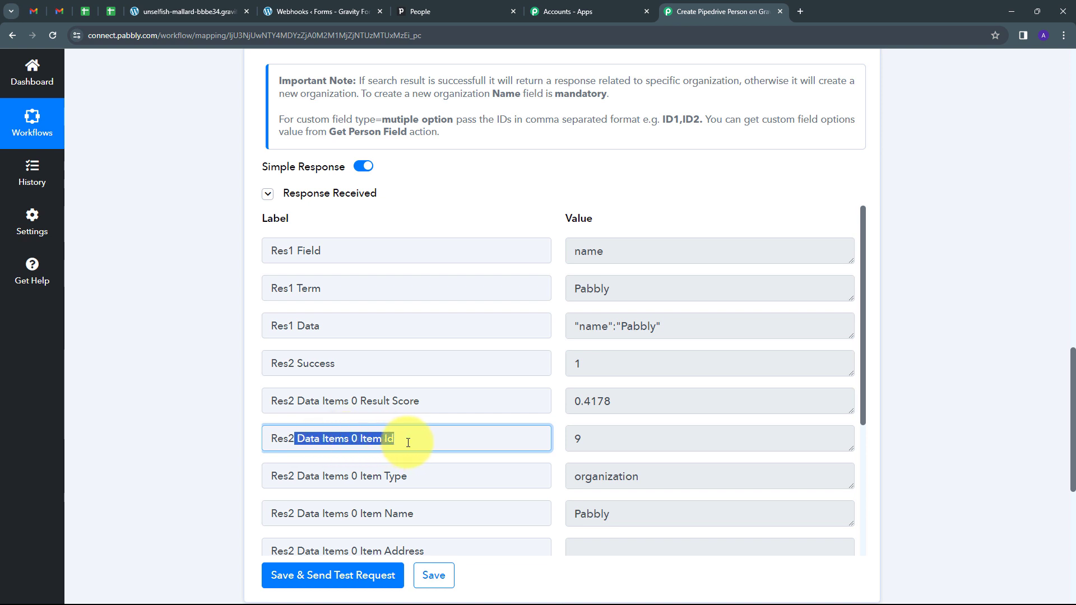
pyautogui.press('Tab')
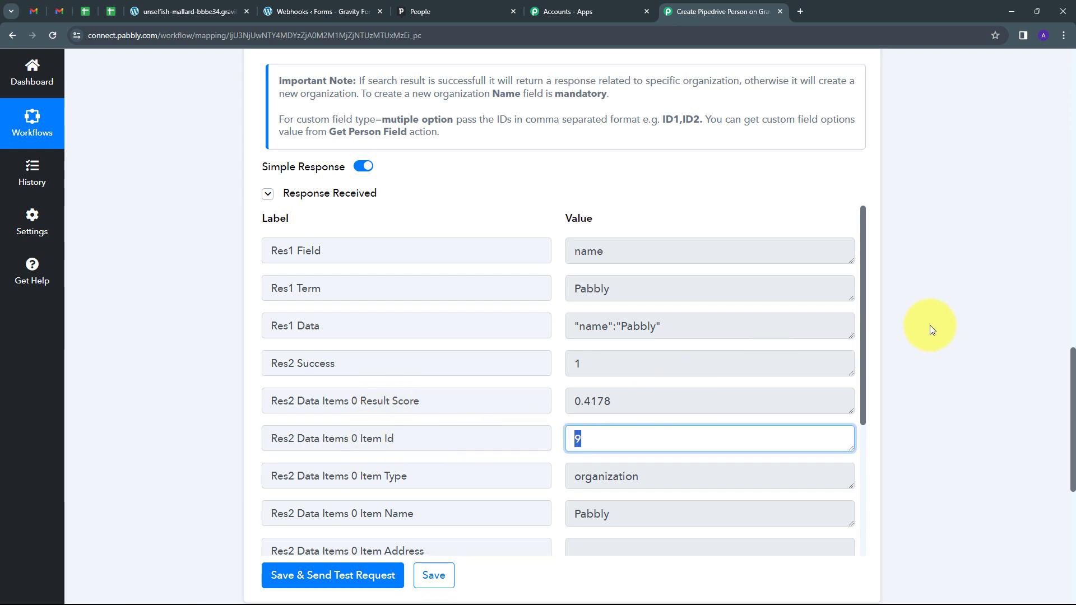
pyautogui.scroll(-7, 925, 328)
pyautogui.click(630, 314)
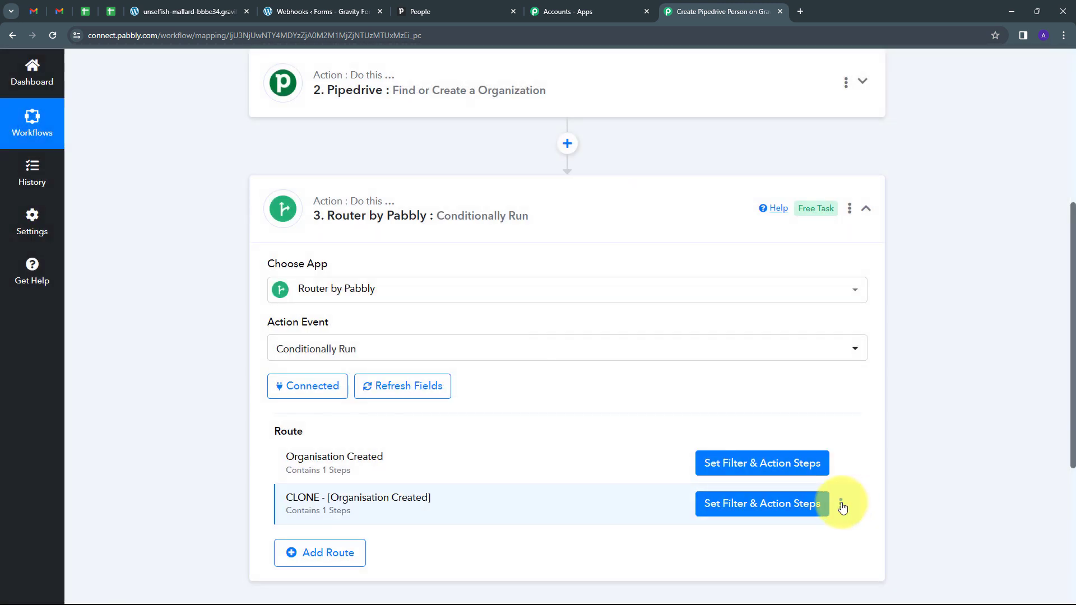
# Step: Save the second route's name as 'Organisation already exist' and open its filter and action steps
pyautogui.click(839, 503)
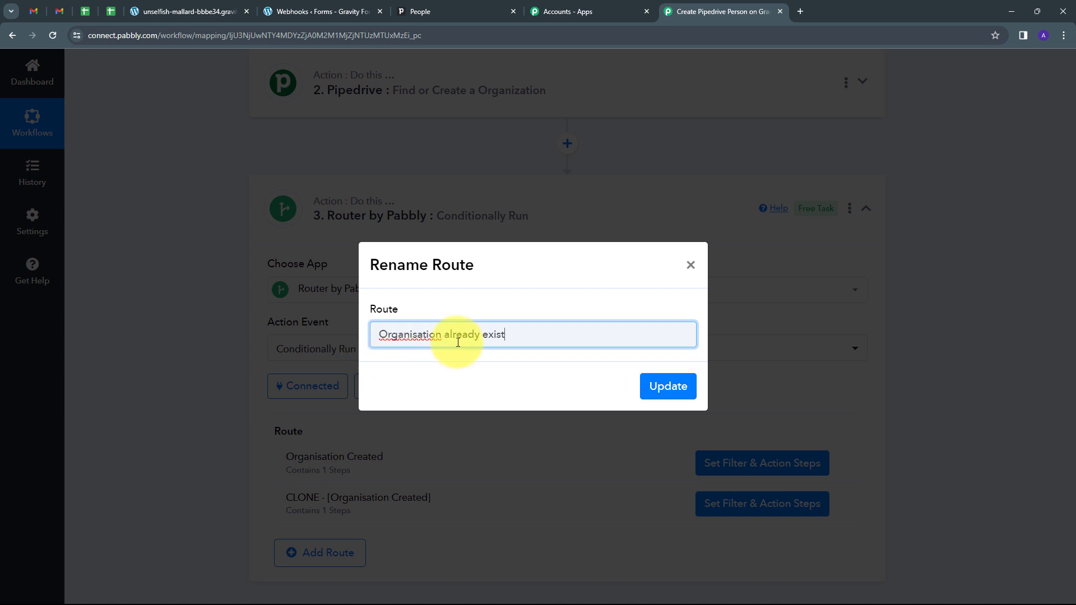
pyautogui.click(664, 381)
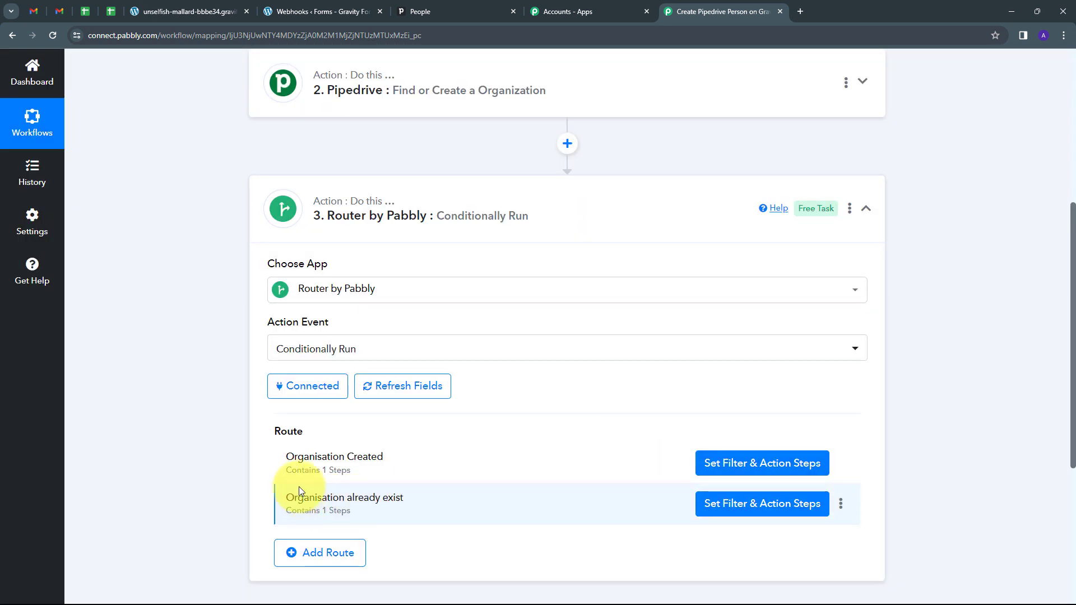
pyautogui.click(754, 510)
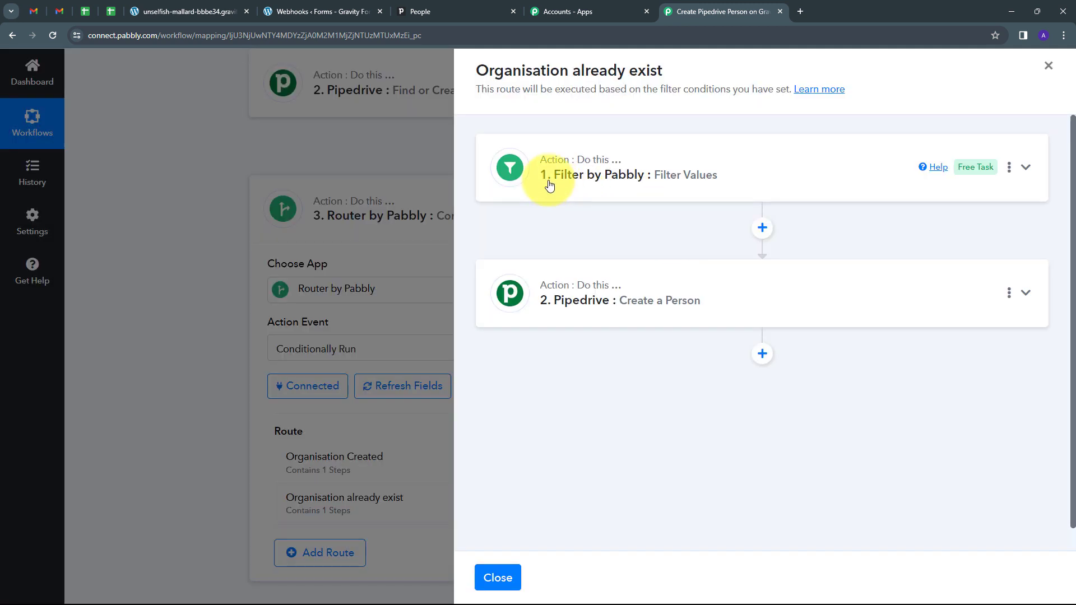
# Step: Set the filter to 'Res2 Data Items 0 Item Id' Exists and confirm the test returns Condition is true
pyautogui.click(817, 171)
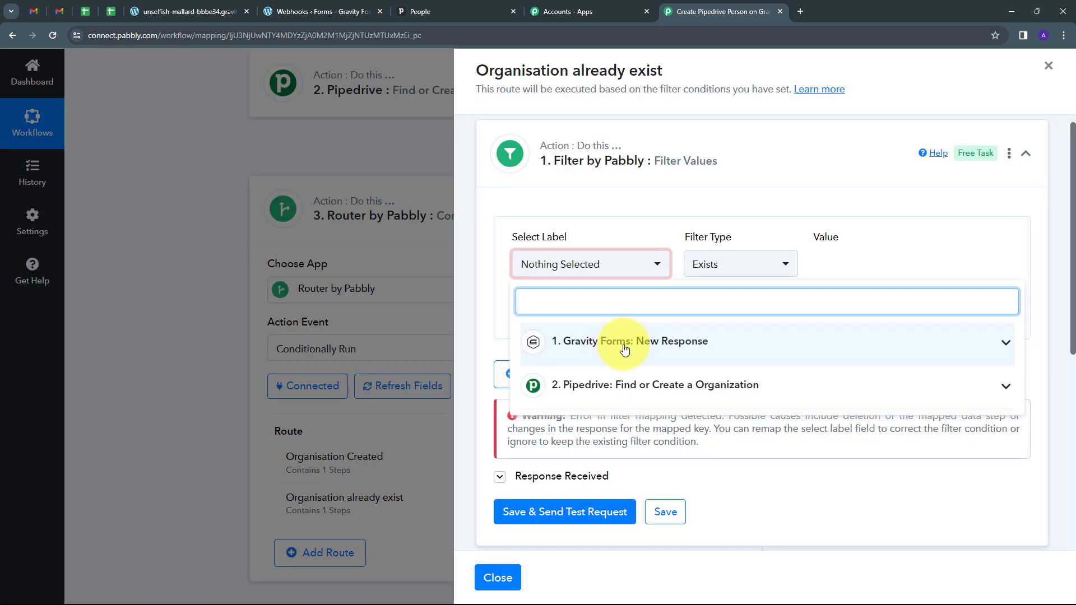
pyautogui.click(687, 387)
pyautogui.scroll(-2, 645, 381)
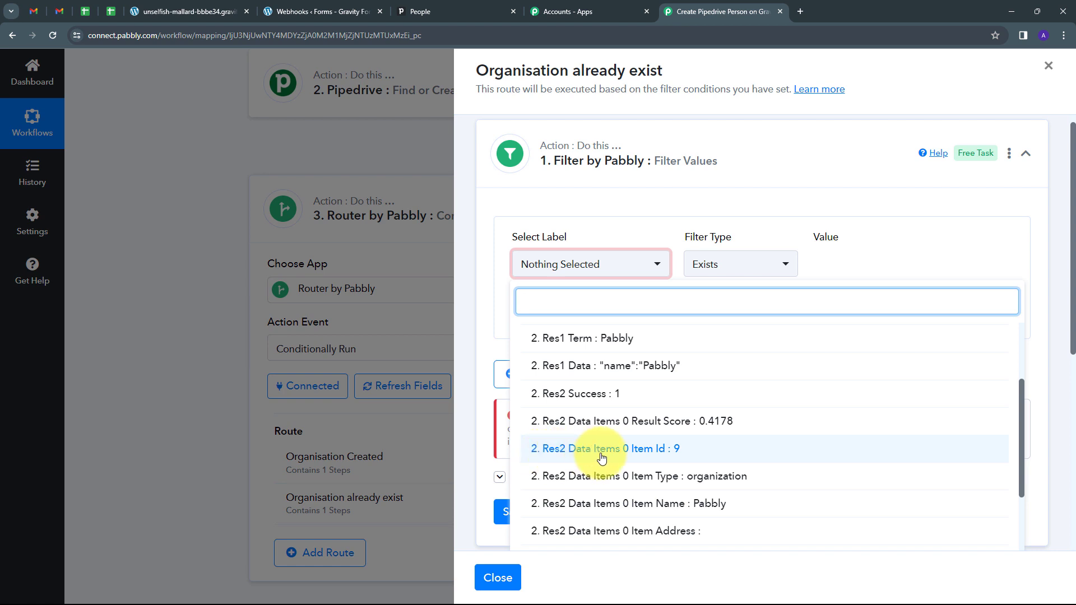
pyautogui.click(638, 455)
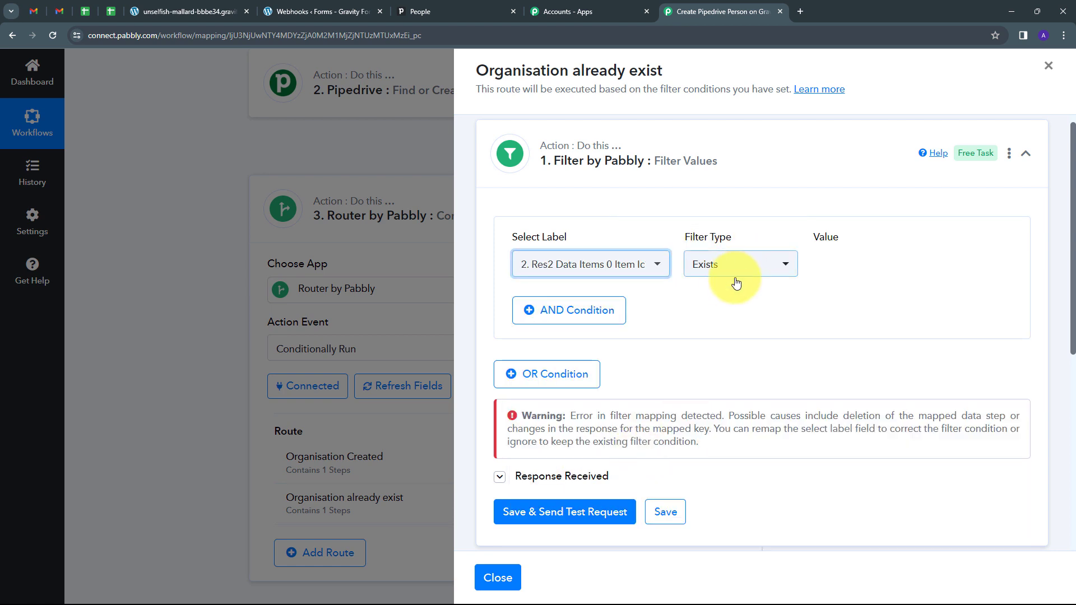
pyautogui.scroll(-1, 726, 281)
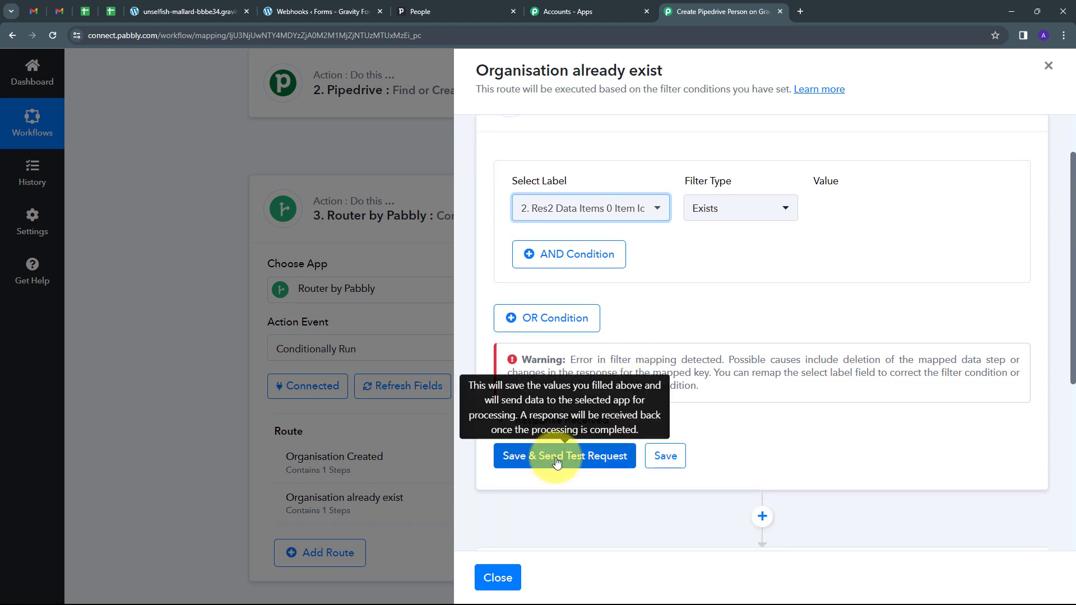
pyautogui.click(584, 458)
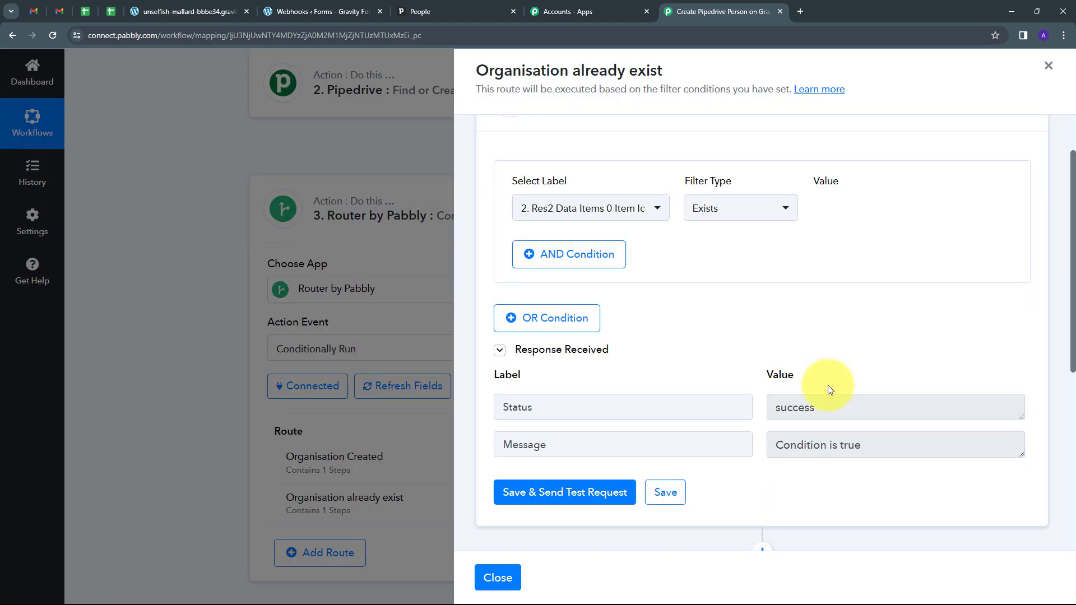
pyautogui.moveTo(872, 448); pyautogui.dragTo(757, 452)
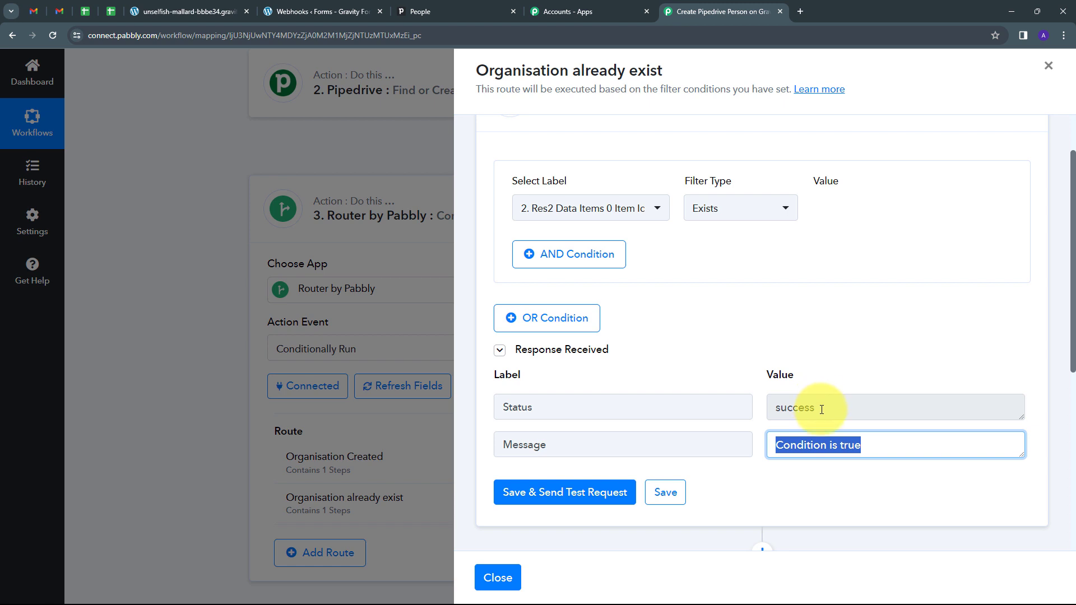
pyautogui.moveTo(809, 409); pyautogui.dragTo(726, 391)
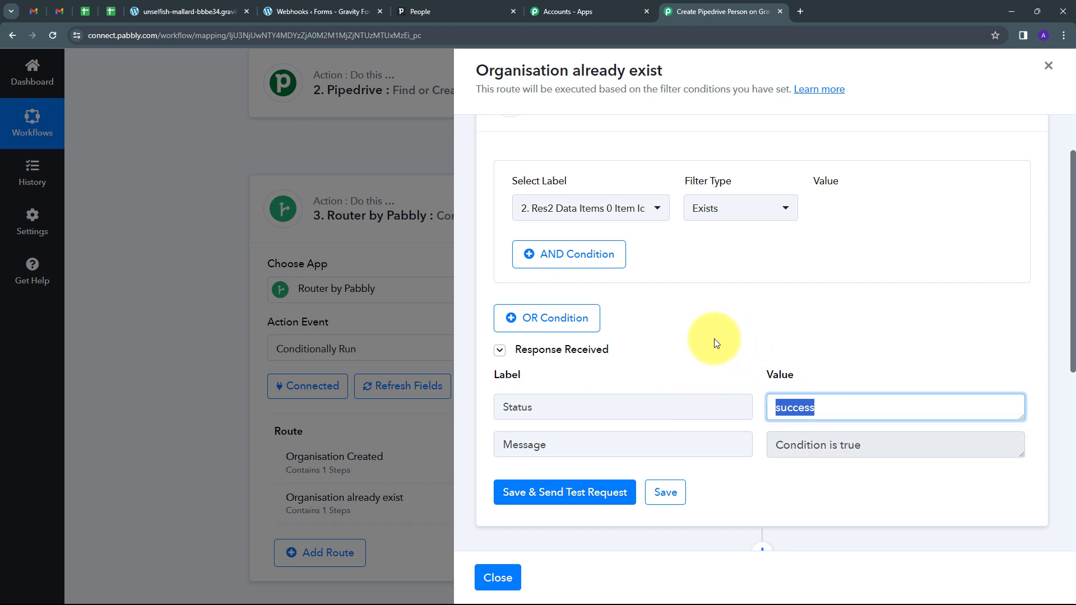
pyautogui.scroll(-5, 714, 338)
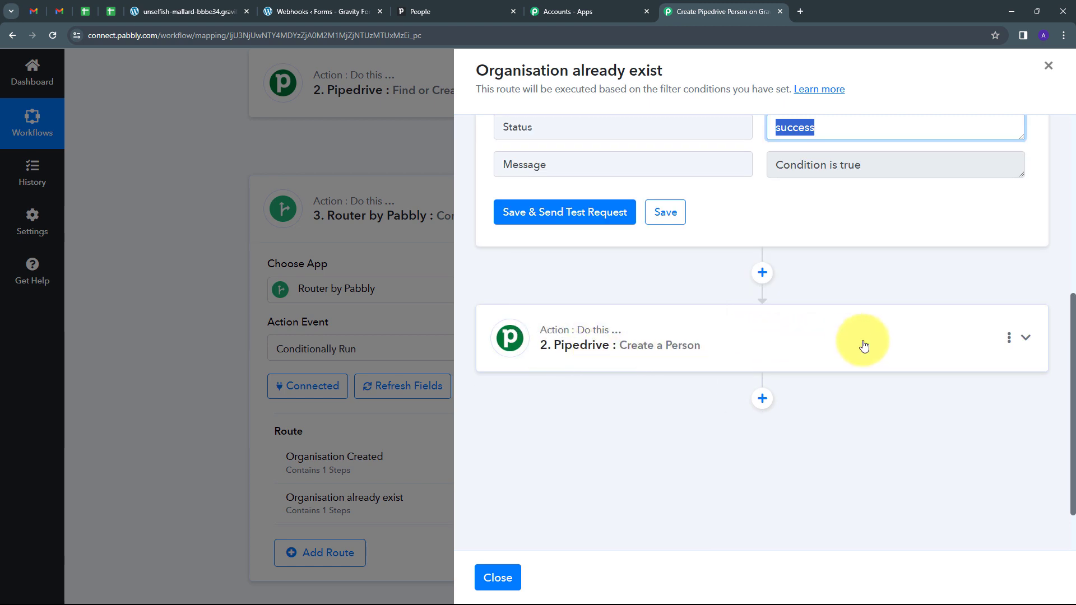
# Step: Map 'Res2 Data Items 0 Item Id' into the Create a Person step's Organization field
pyautogui.click(708, 336)
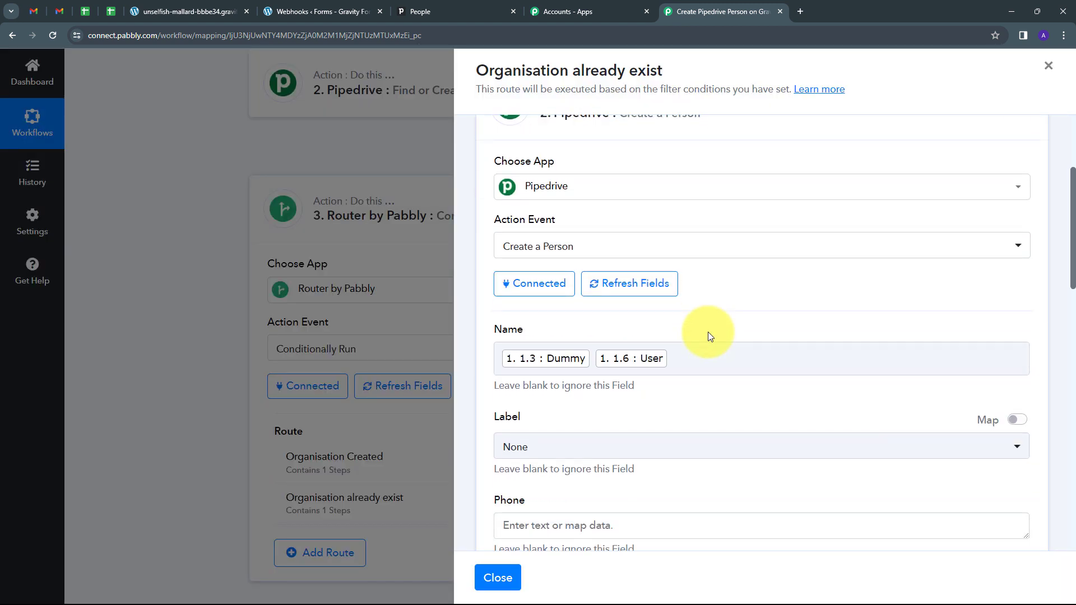
pyautogui.scroll(-10, 708, 337)
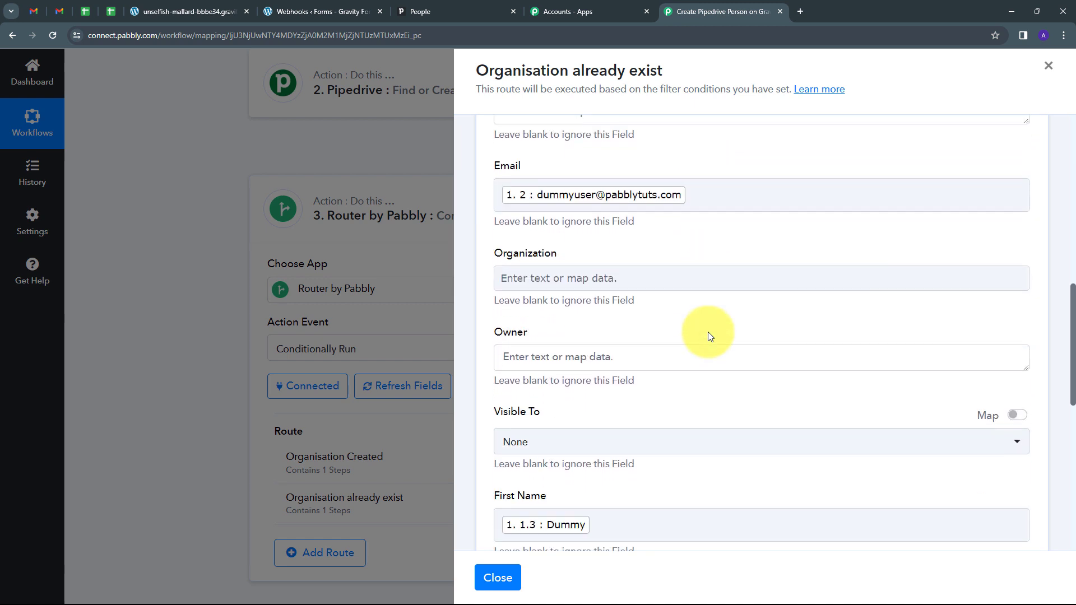
pyautogui.scroll(7, 709, 337)
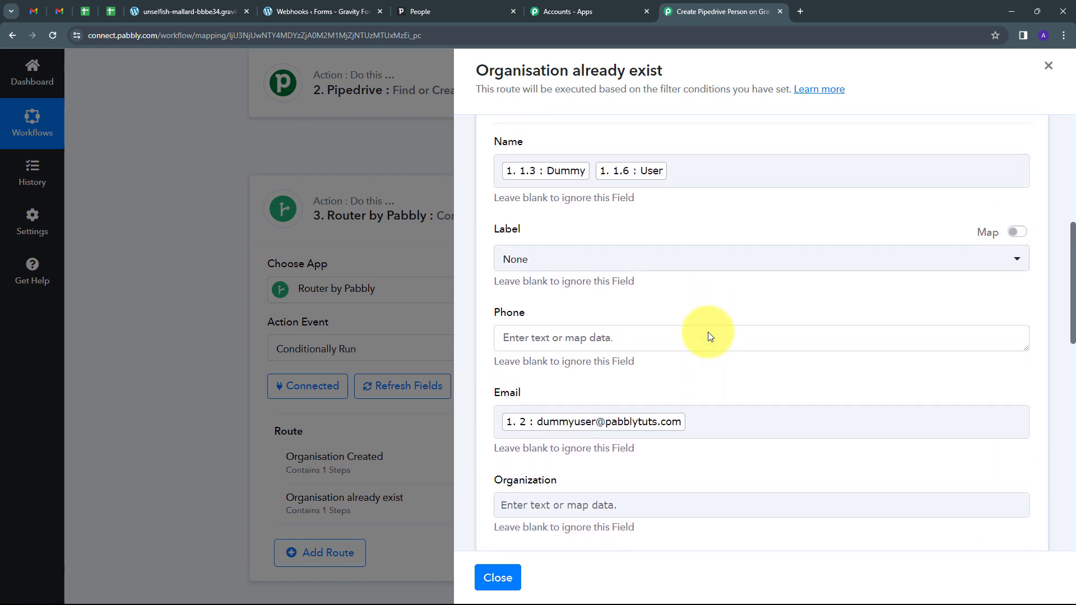
pyautogui.scroll(-4, 708, 336)
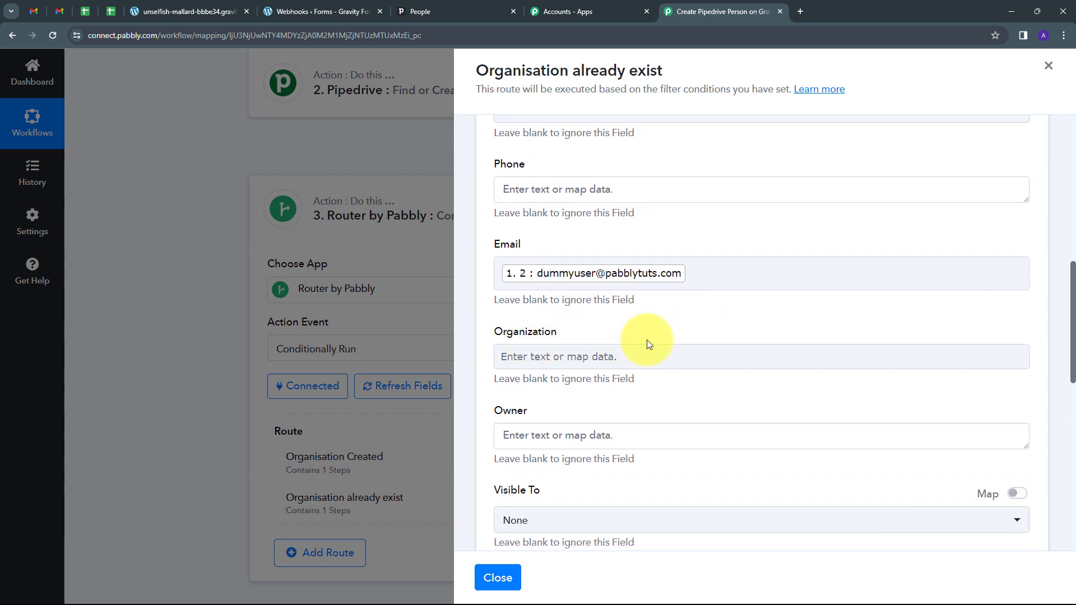
pyautogui.click(564, 352)
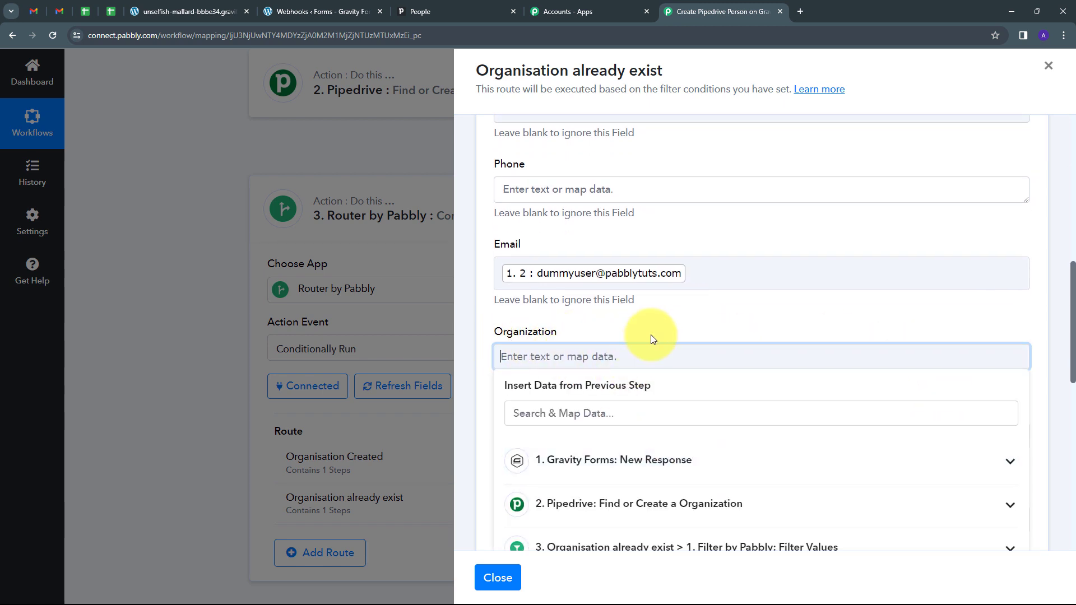
pyautogui.scroll(-1, 651, 335)
pyautogui.click(725, 444)
pyautogui.scroll(-4, 659, 380)
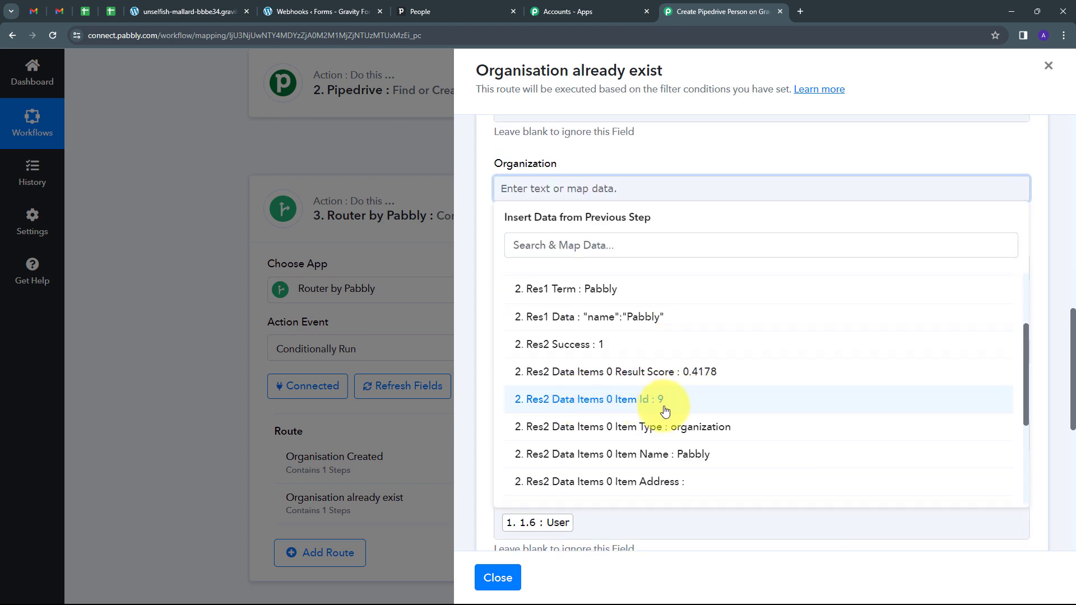
pyautogui.click(660, 401)
# Step: Save and test the step to create a test person, then view Pipedrive's People list
pyautogui.scroll(-5, 650, 270)
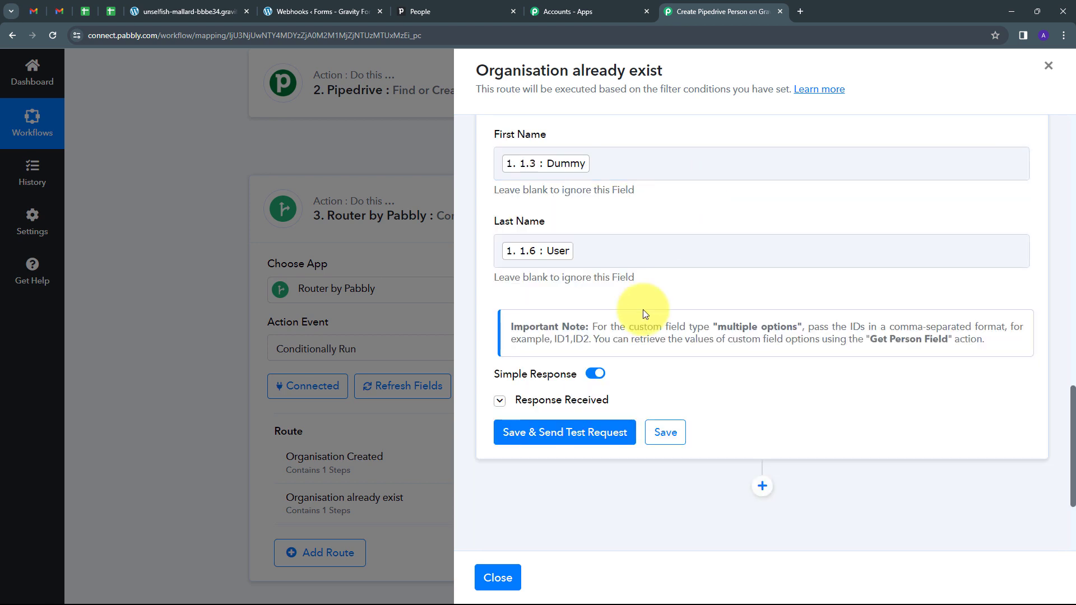
pyautogui.click(577, 432)
pyautogui.scroll(-2, 860, 307)
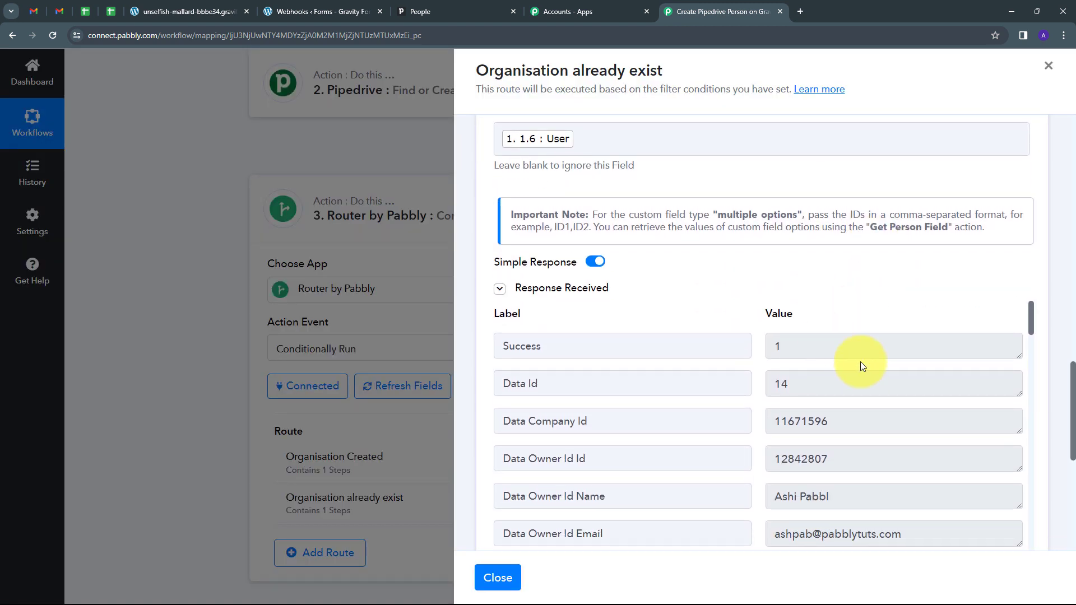
pyautogui.scroll(-5, 866, 356)
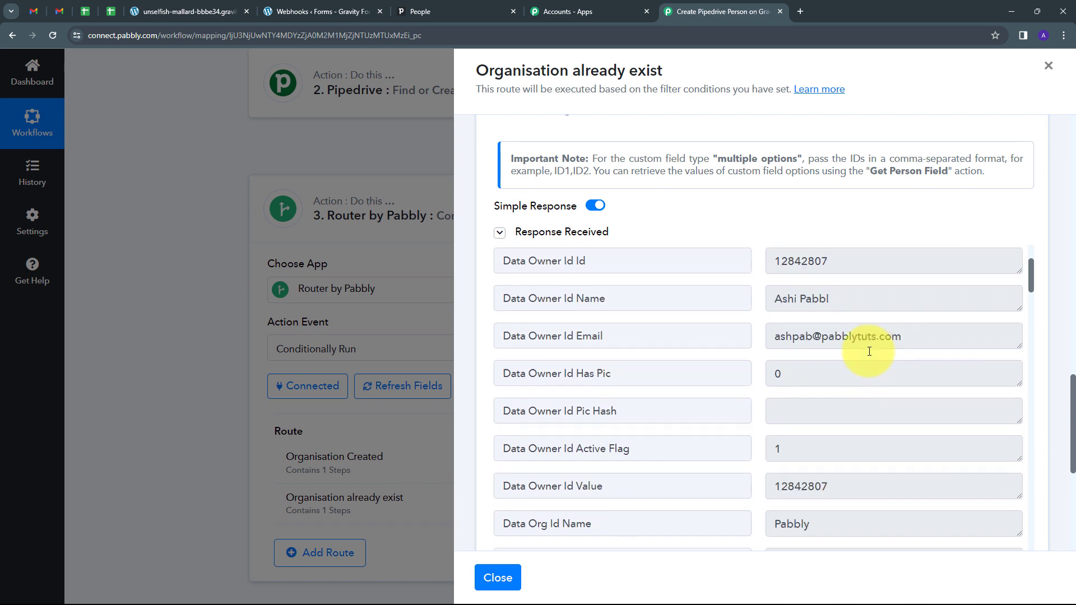
pyautogui.scroll(-2, 870, 352)
pyautogui.scroll(5, 870, 352)
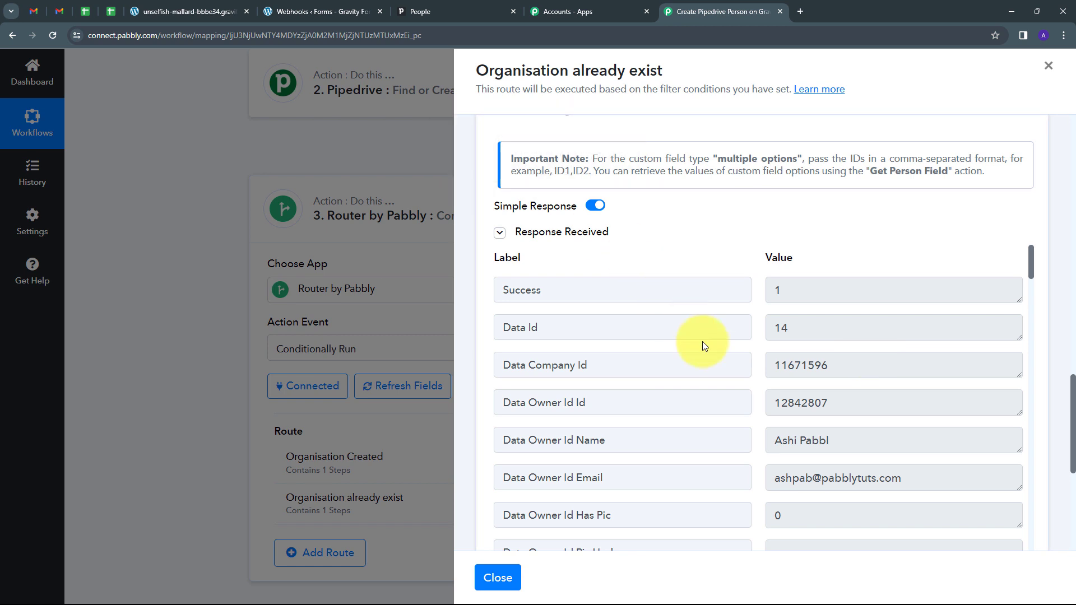
pyautogui.click(432, 9)
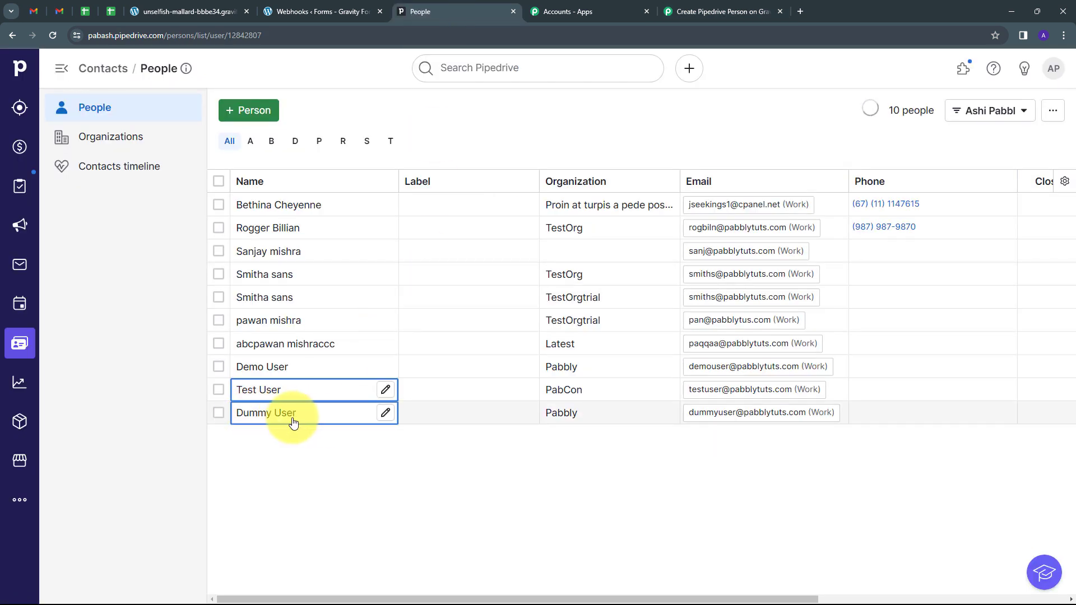
# Step: Check the new Dummy User person is linked to organization Pabbly, then return to the Pabbly workflow
pyautogui.moveTo(280, 421)
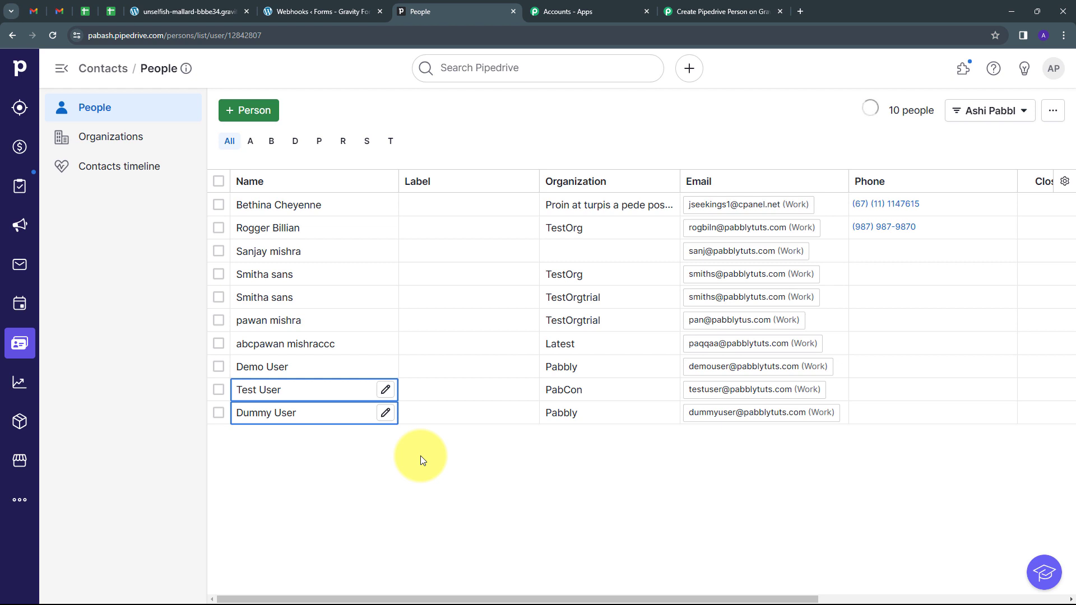
pyautogui.click(169, 11)
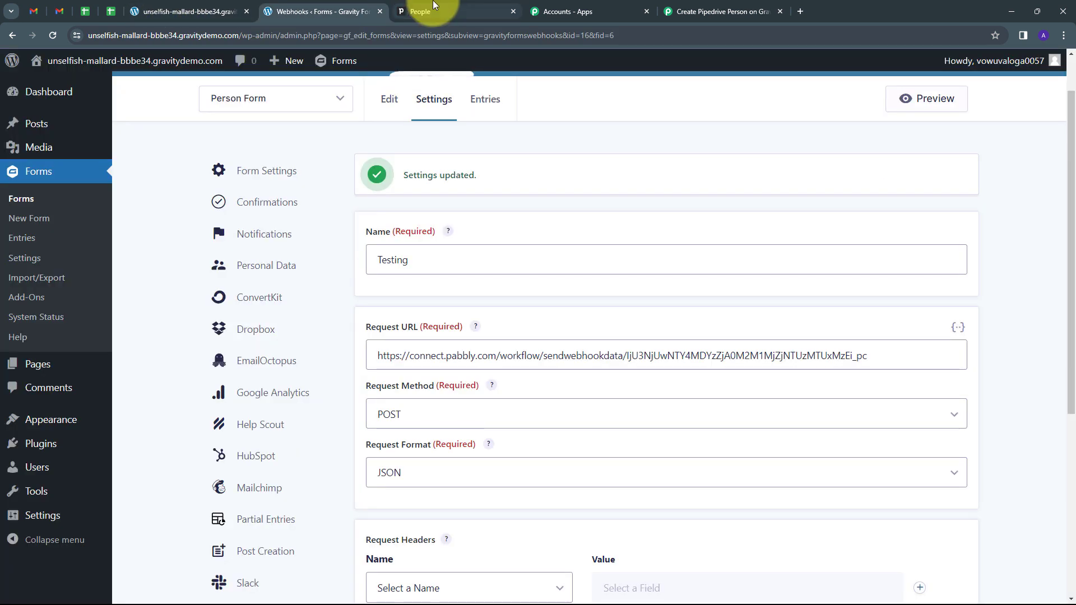
pyautogui.click(418, 11)
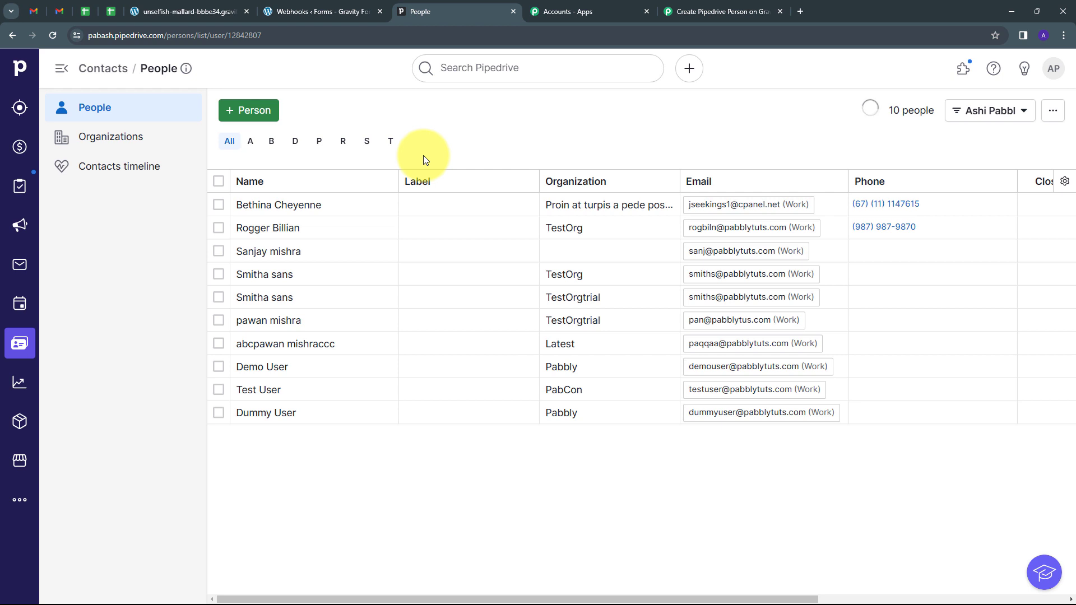
pyautogui.click(734, 11)
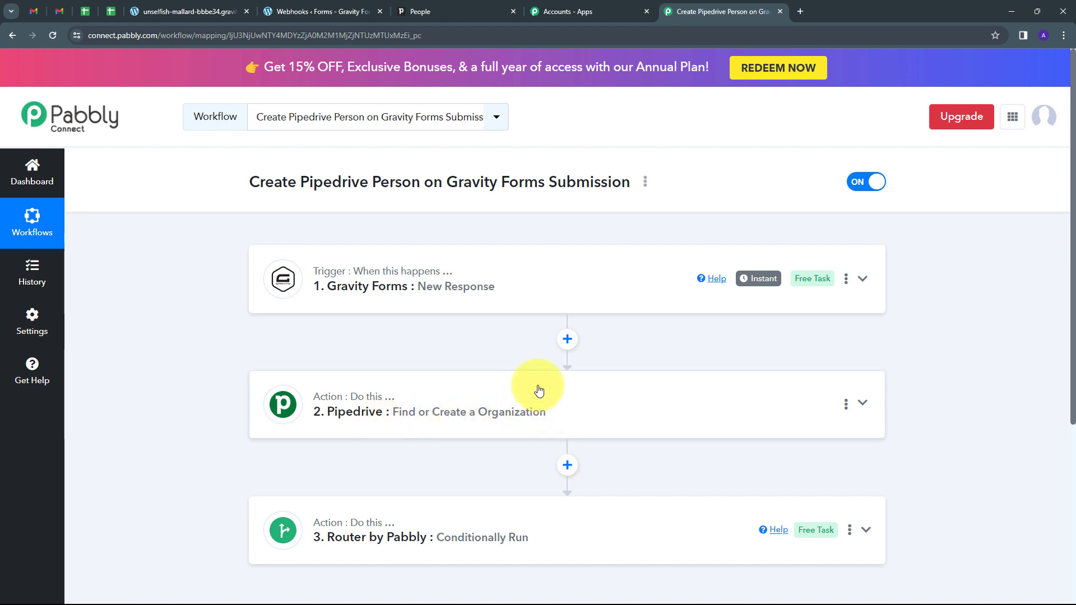
pyautogui.scroll(-2, 444, 353)
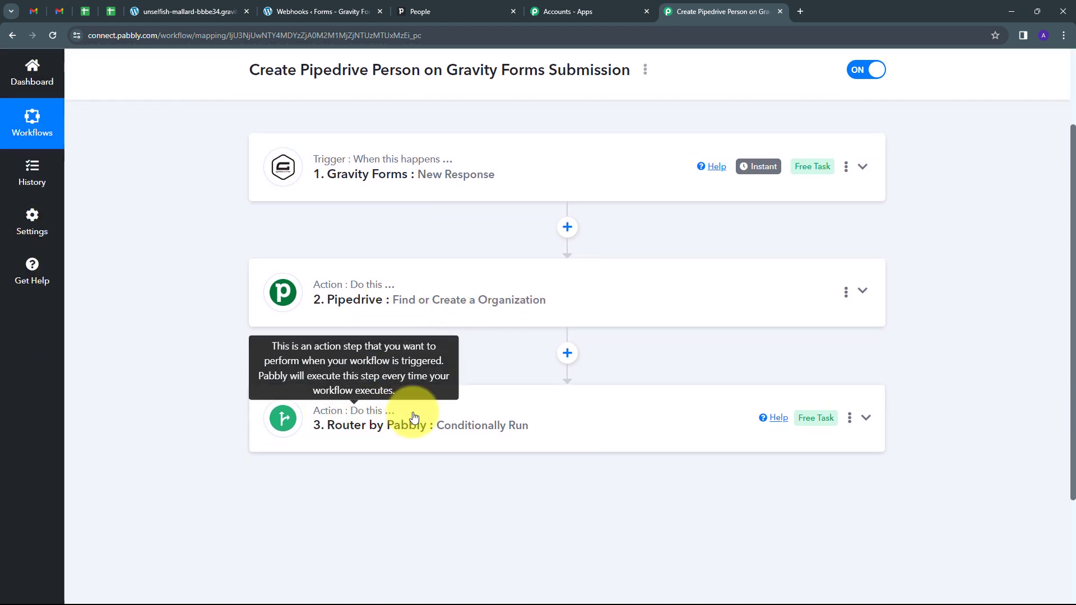
pyautogui.click(520, 405)
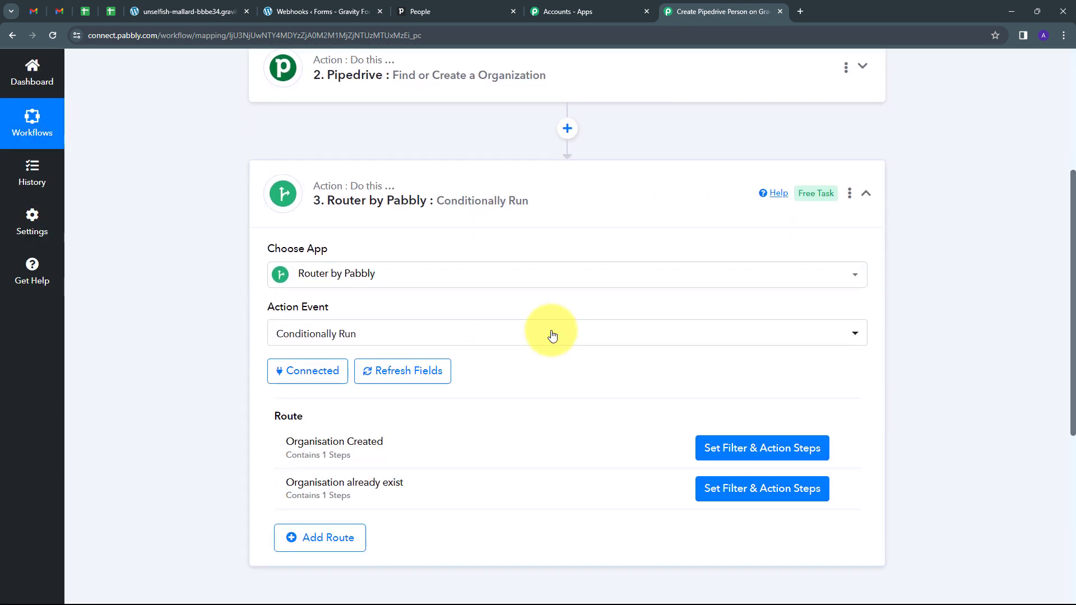
pyautogui.scroll(-1, 448, 364)
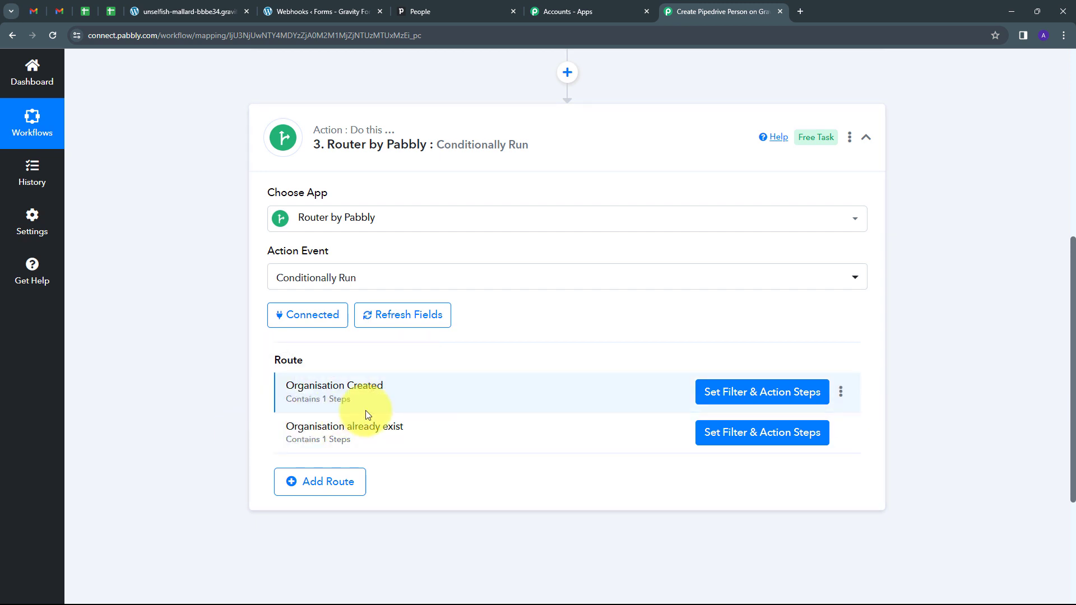
pyautogui.click(867, 140)
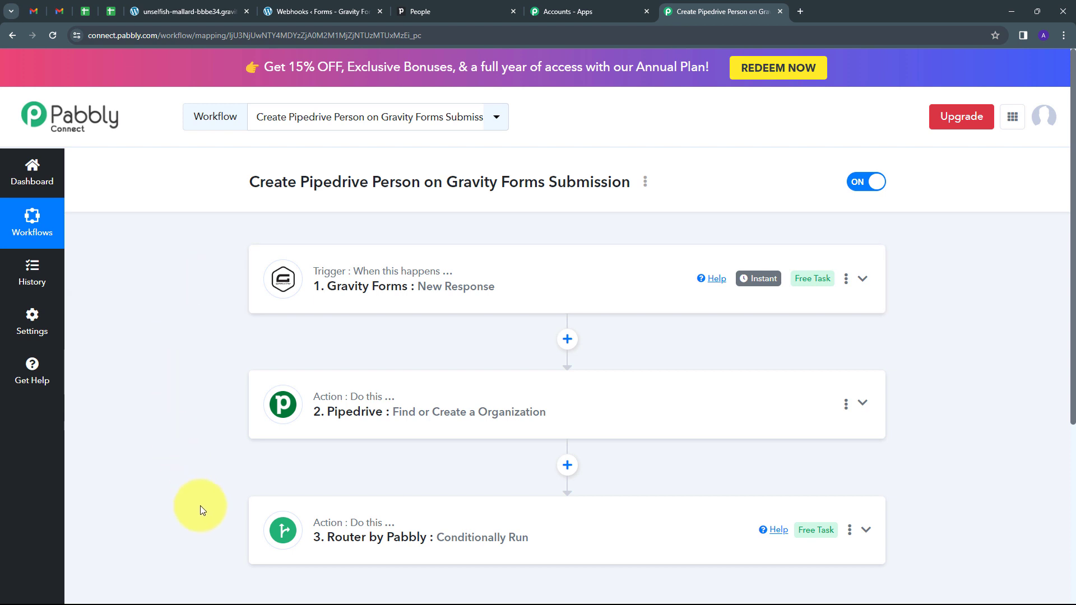